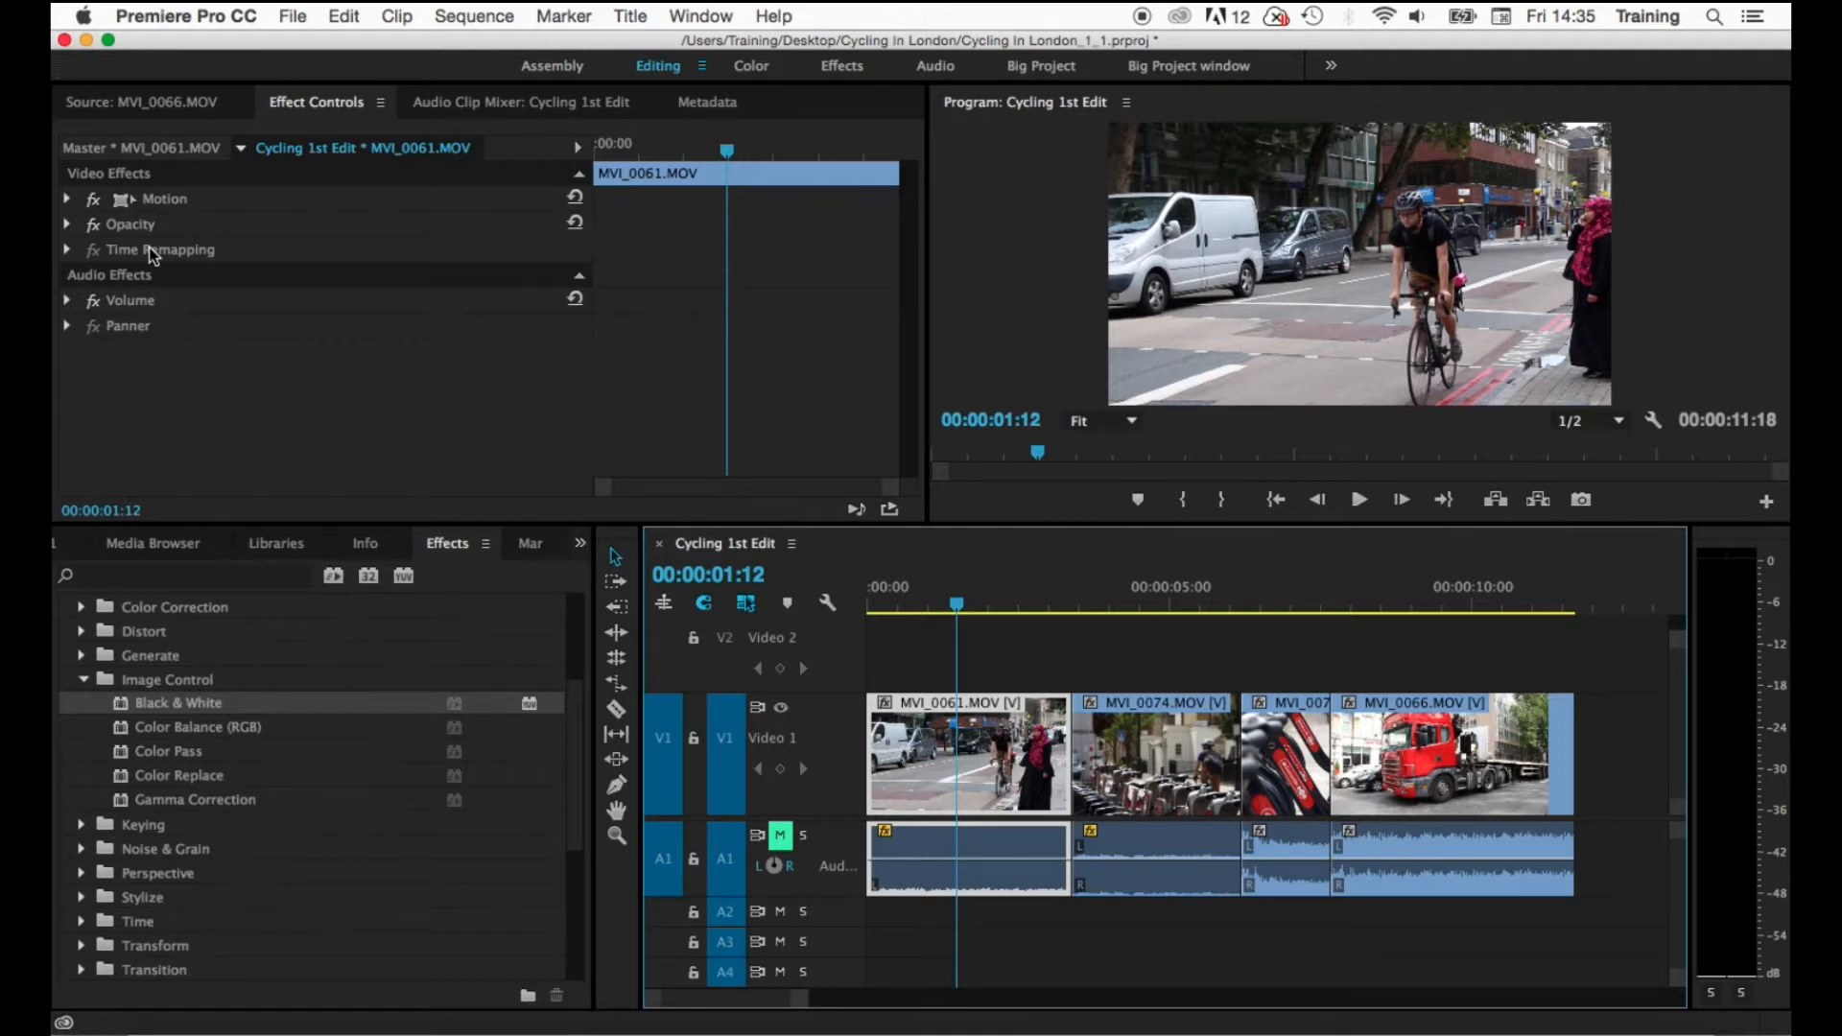
# - Reveal the Motion settings of the selected MVI_0061.MOV clip and set its scale to 50
pyautogui.click(67, 200)
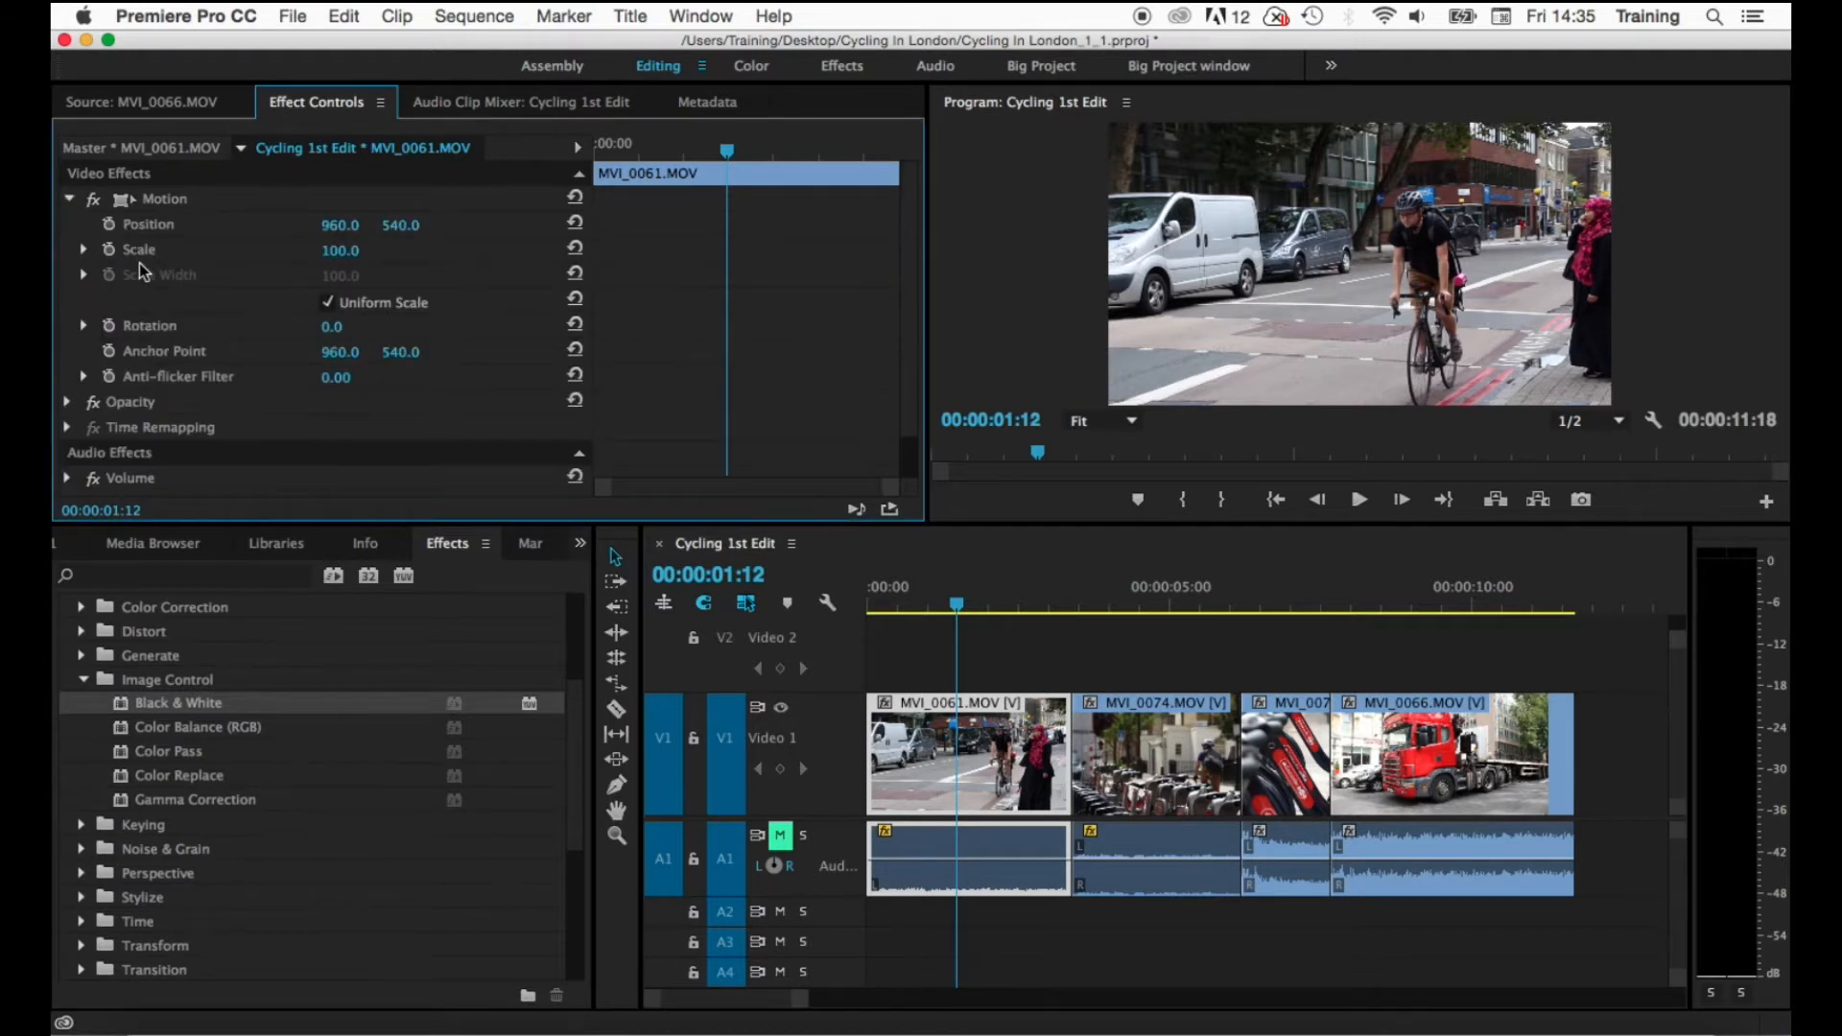
pyautogui.click(345, 250)
pyautogui.write('50')
pyautogui.press('Return')
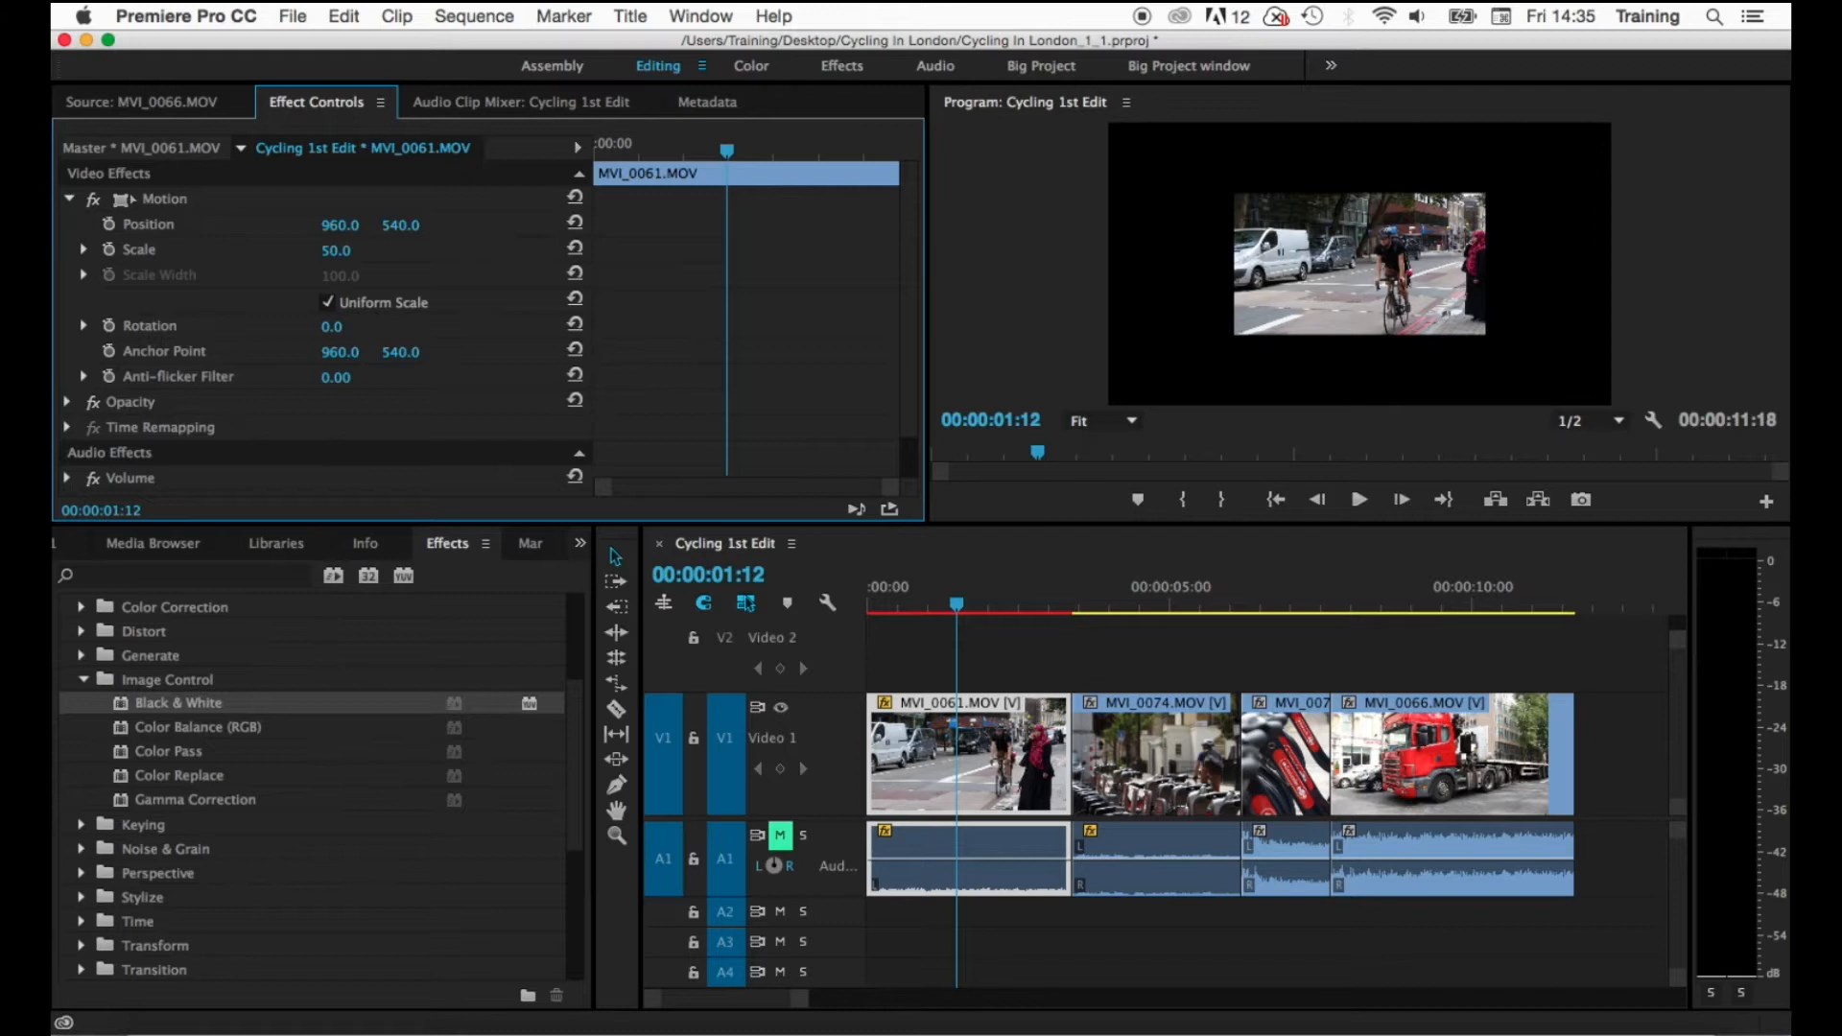
# - Try a scale of 200 on the MVI_0061.MOV clip and set it back to 50
pyautogui.click(345, 249)
pyautogui.write('200')
pyautogui.press('Return')
pyautogui.click(347, 250)
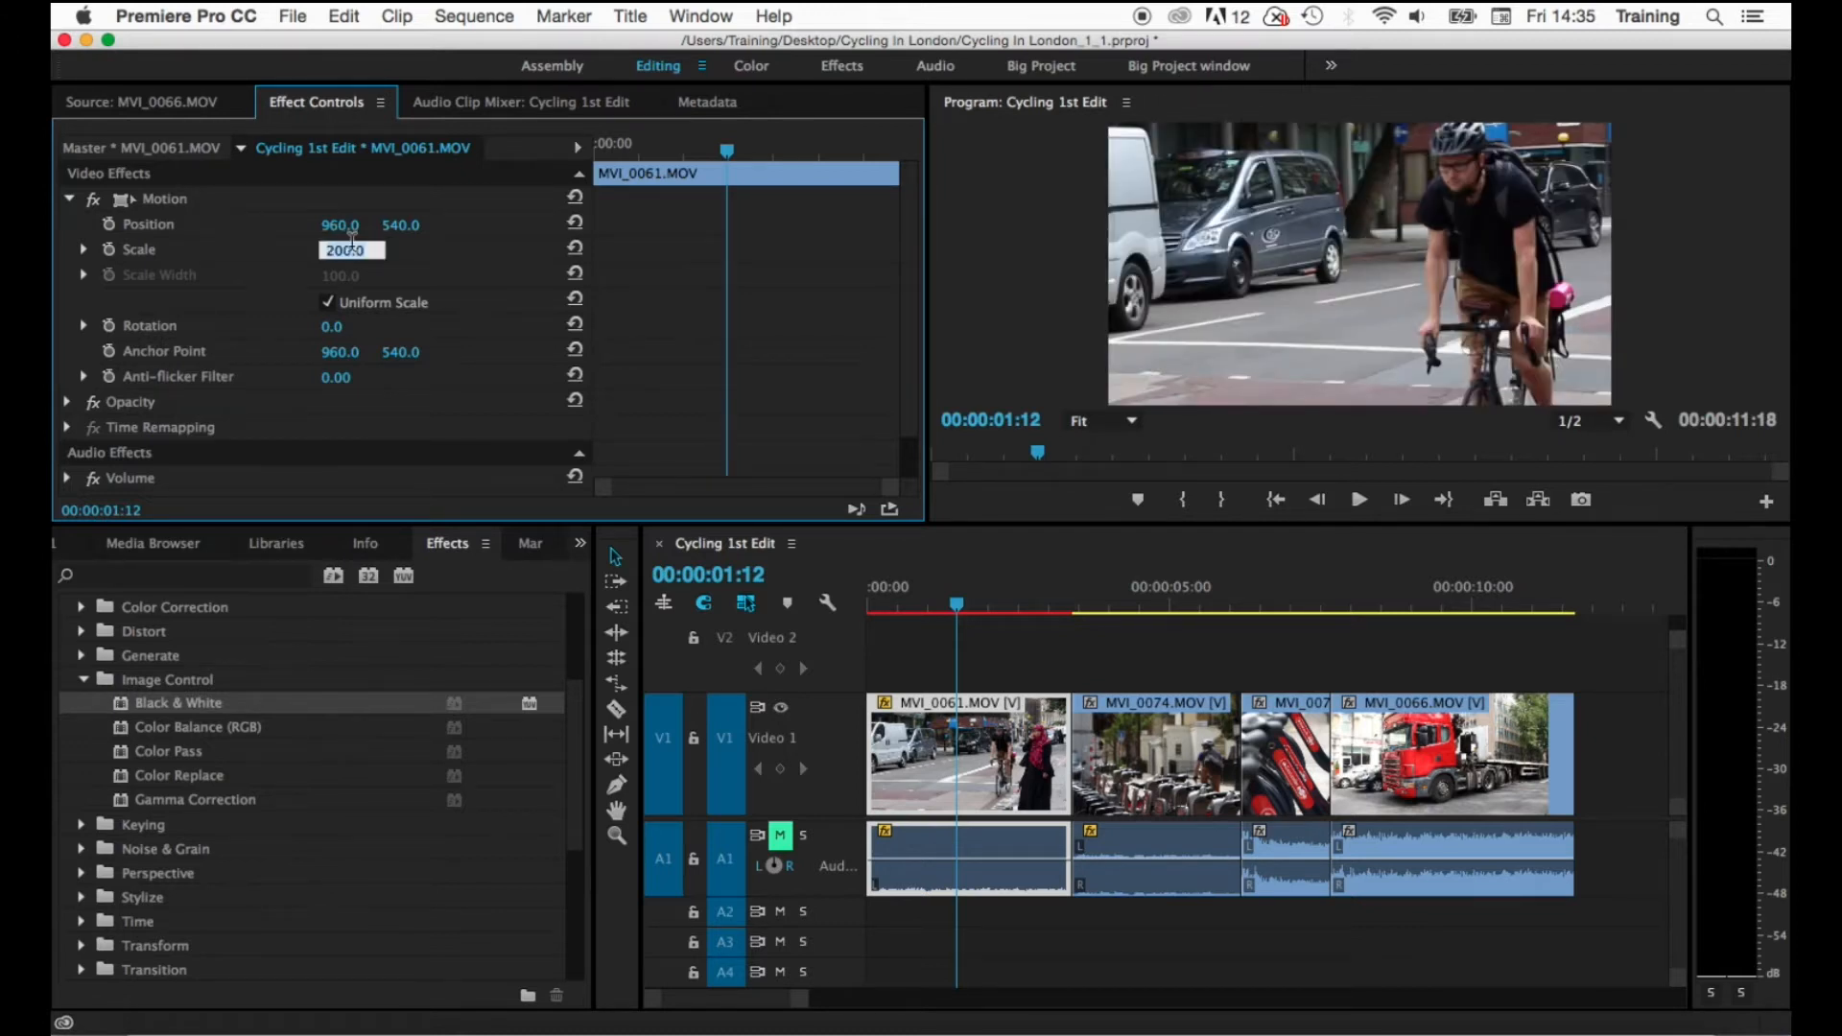
pyautogui.write('50')
pyautogui.press('Return')
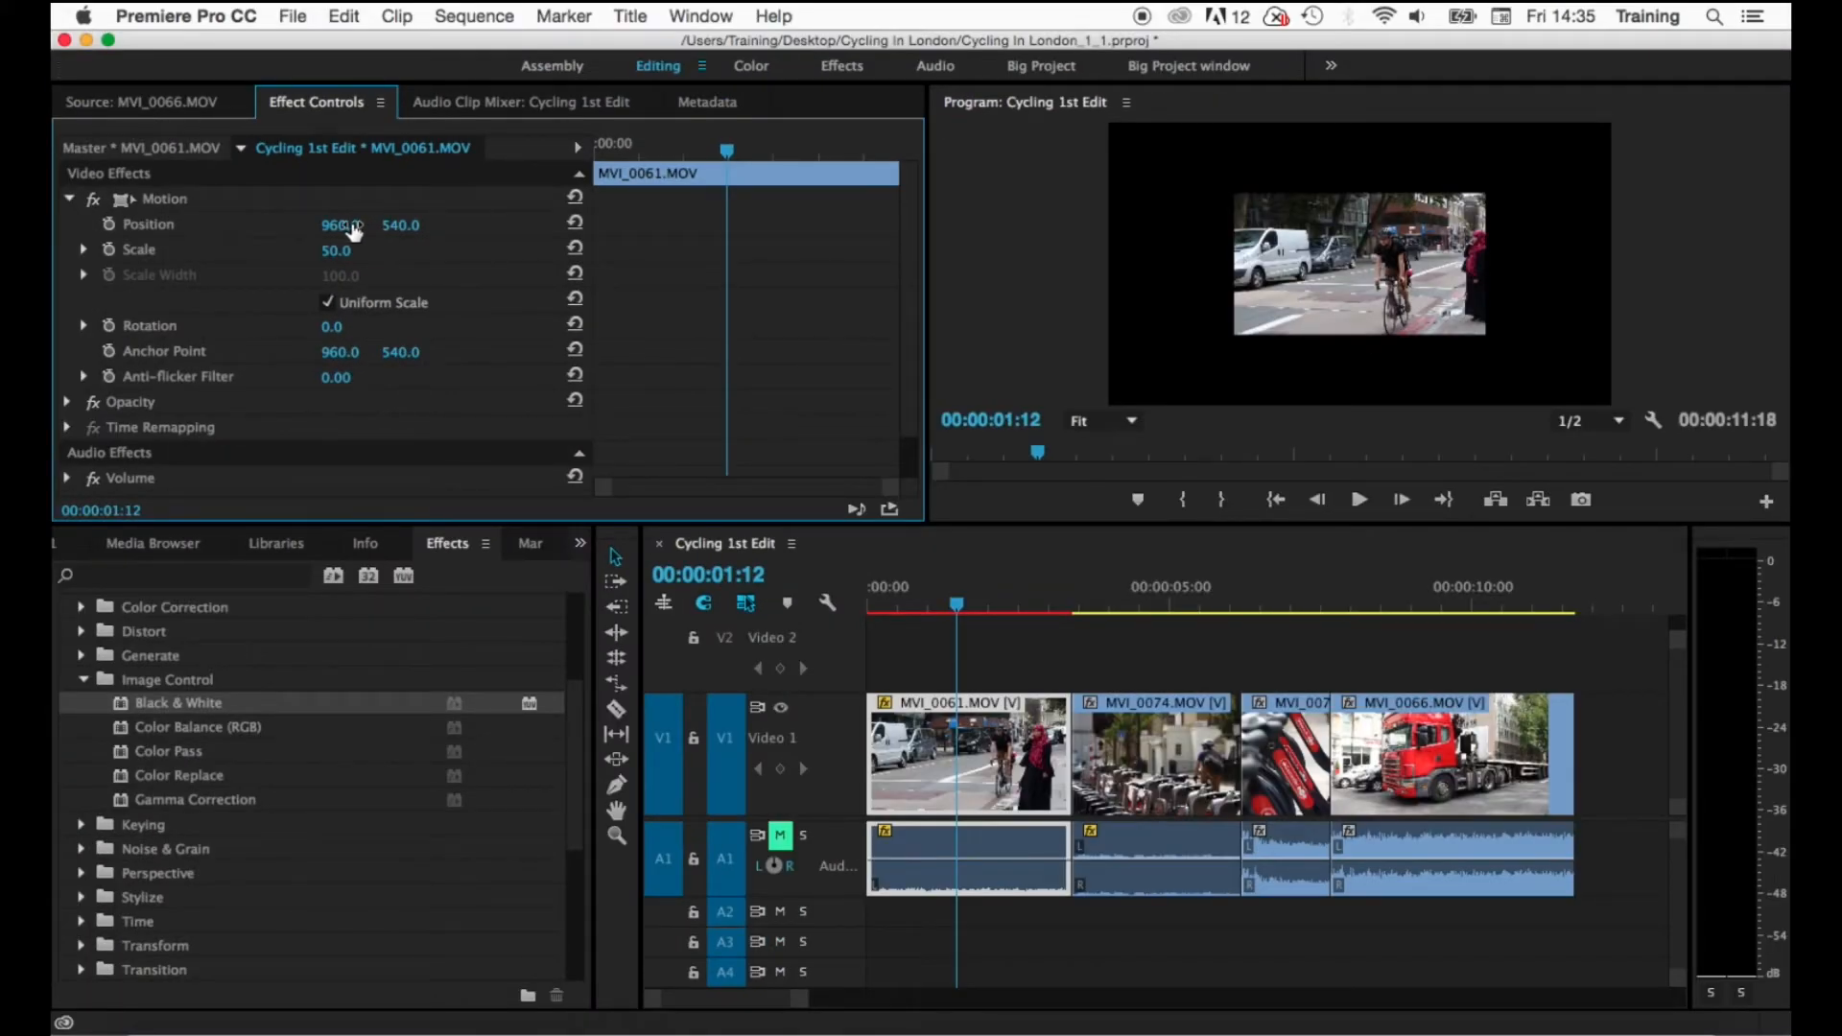
# - Enlarge the upper panels to give the program preview more room
pyautogui.press('cmd+s')
pyautogui.moveTo(897, 524); pyautogui.dragTo(897, 648)
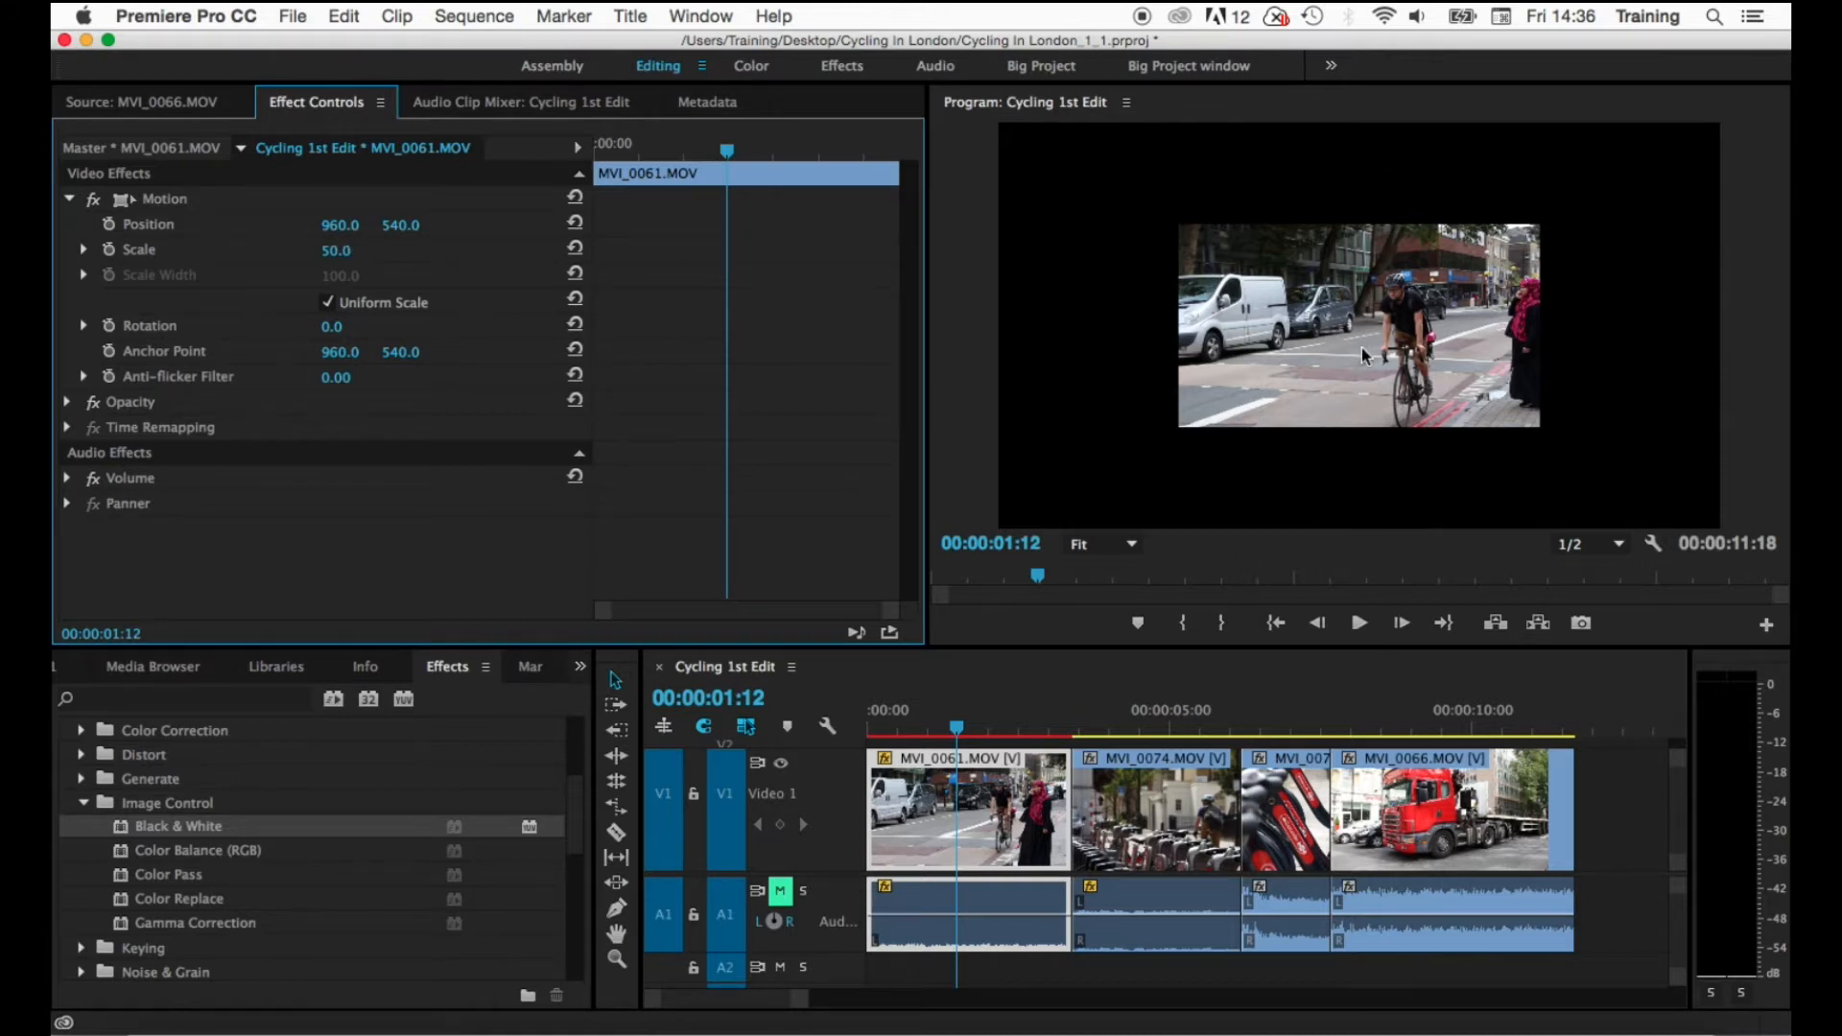
# - Try moving the MVI_0061.MOV picture to about 888, 303 through its Position values, and reset the position
pyautogui.moveTo(336, 226); pyautogui.dragTo(516, 227)
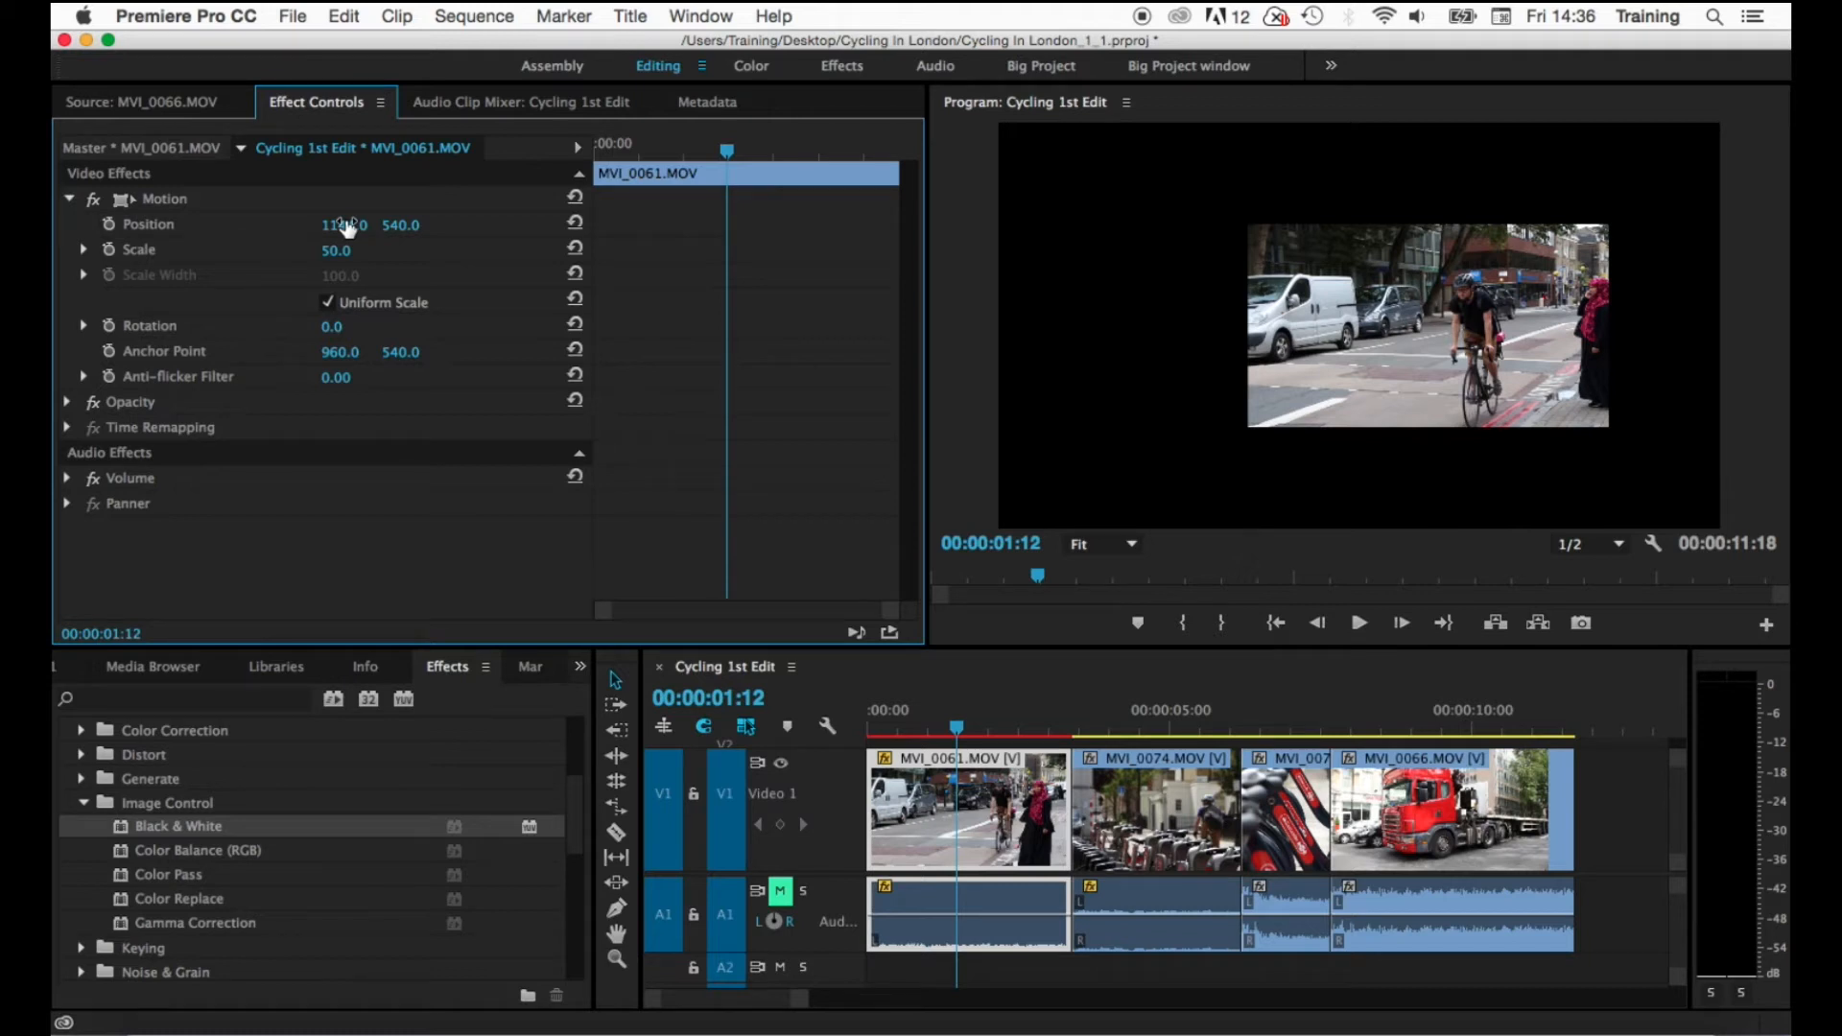
pyautogui.moveTo(347, 227); pyautogui.dragTo(407, 226)
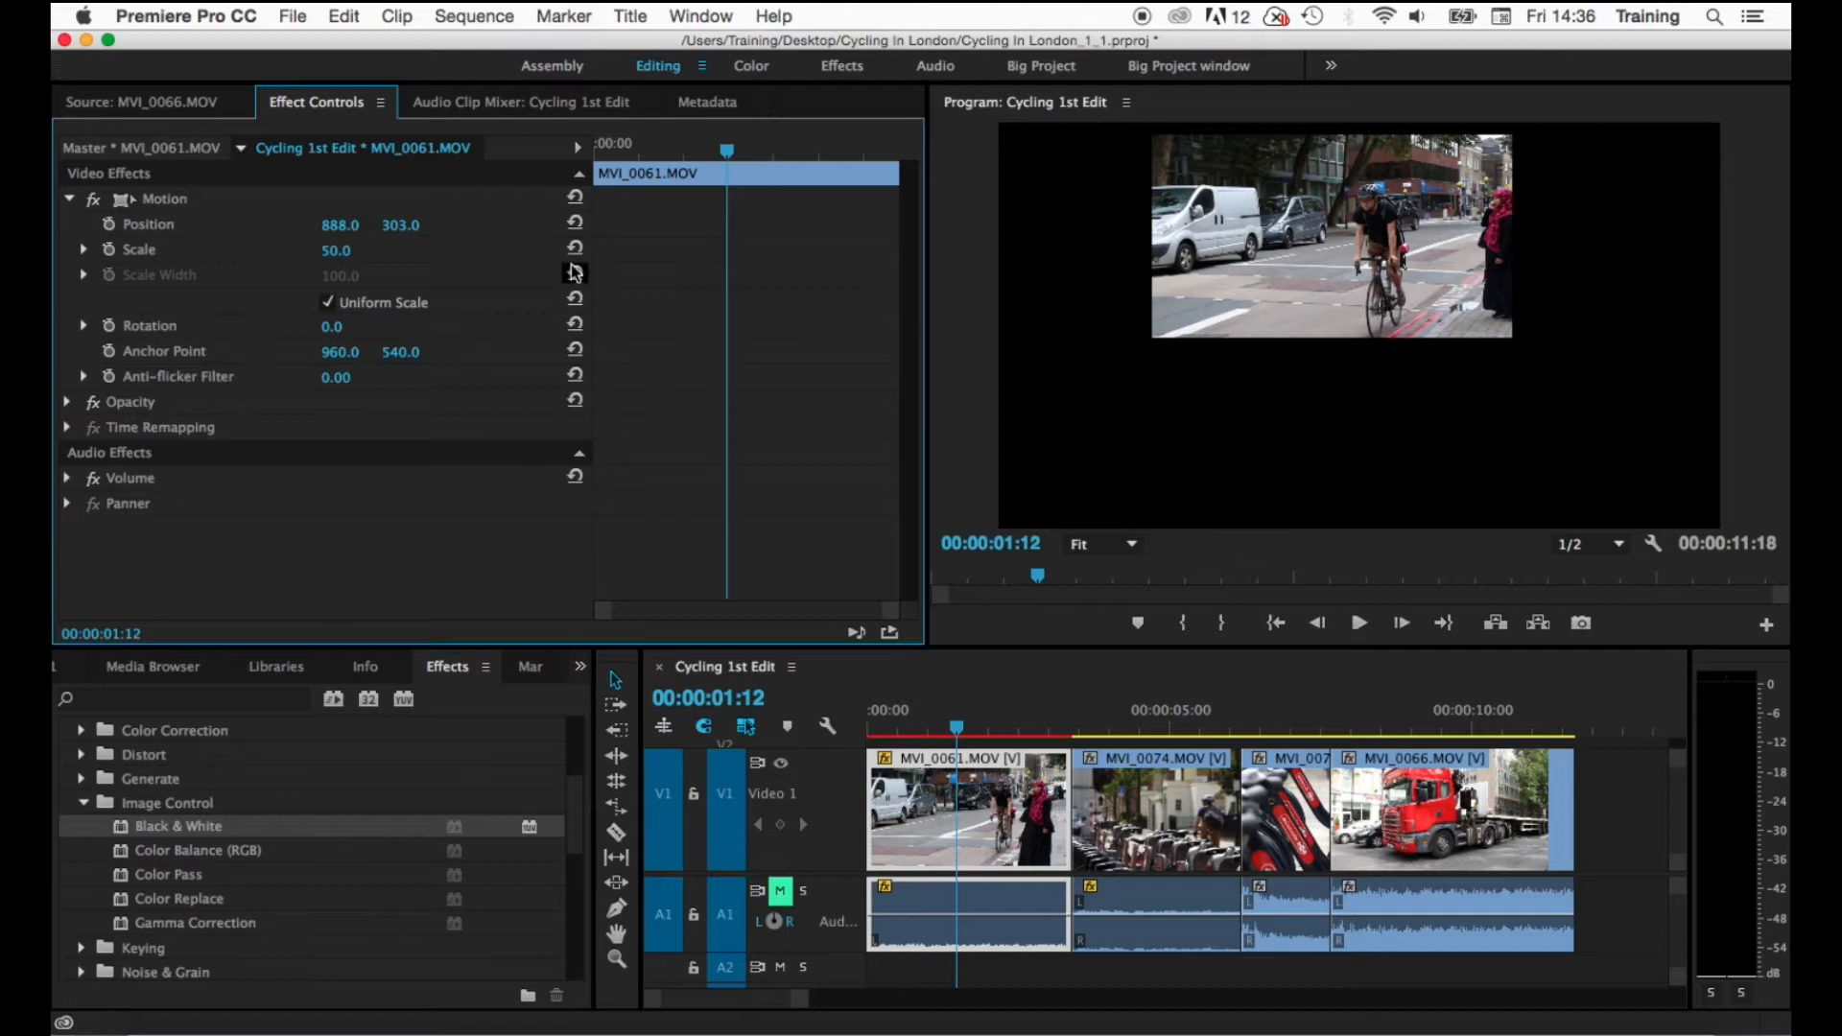
pyautogui.click(575, 224)
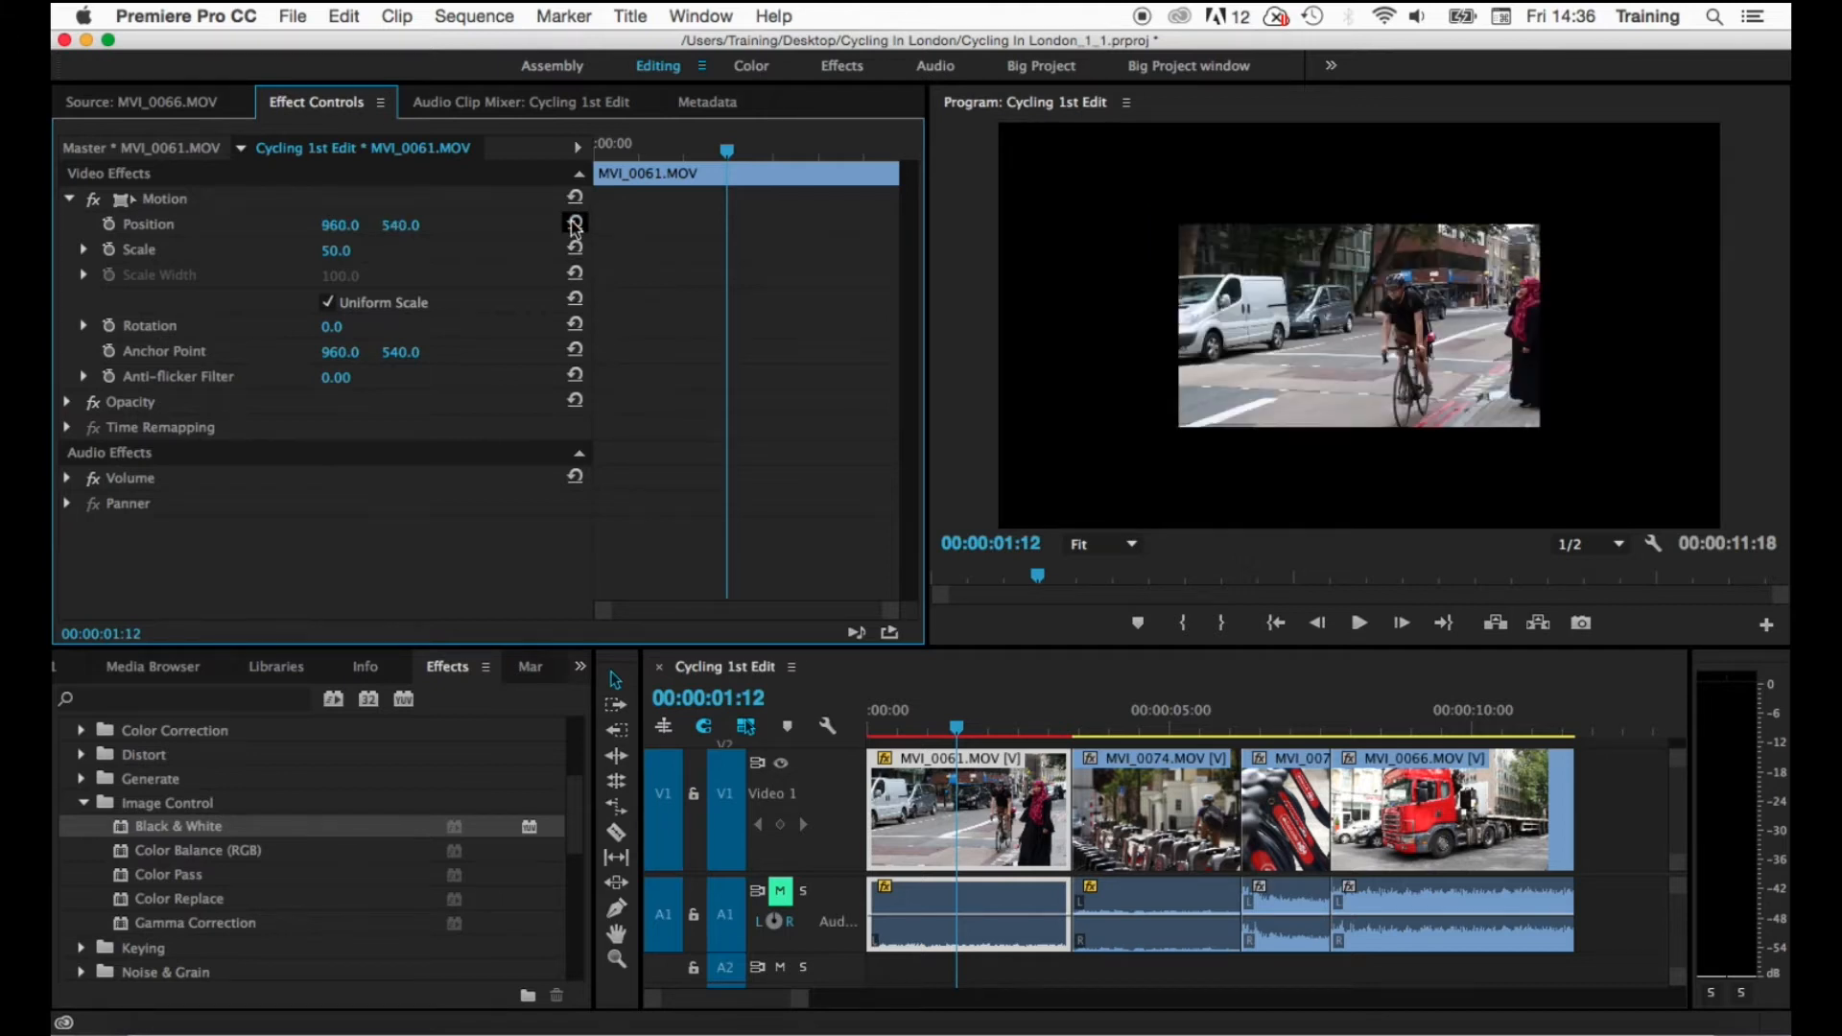
# - Try non-uniform scaling with a height of 34 and a width of about 114, and turn Uniform Scale back on
pyautogui.click(327, 303)
pyautogui.moveTo(336, 251)
pyautogui.mouseDown()
pyautogui.moveTo(422, 250)
pyautogui.moveTo(311, 250)
pyautogui.moveTo(355, 278)
pyautogui.mouseUp()
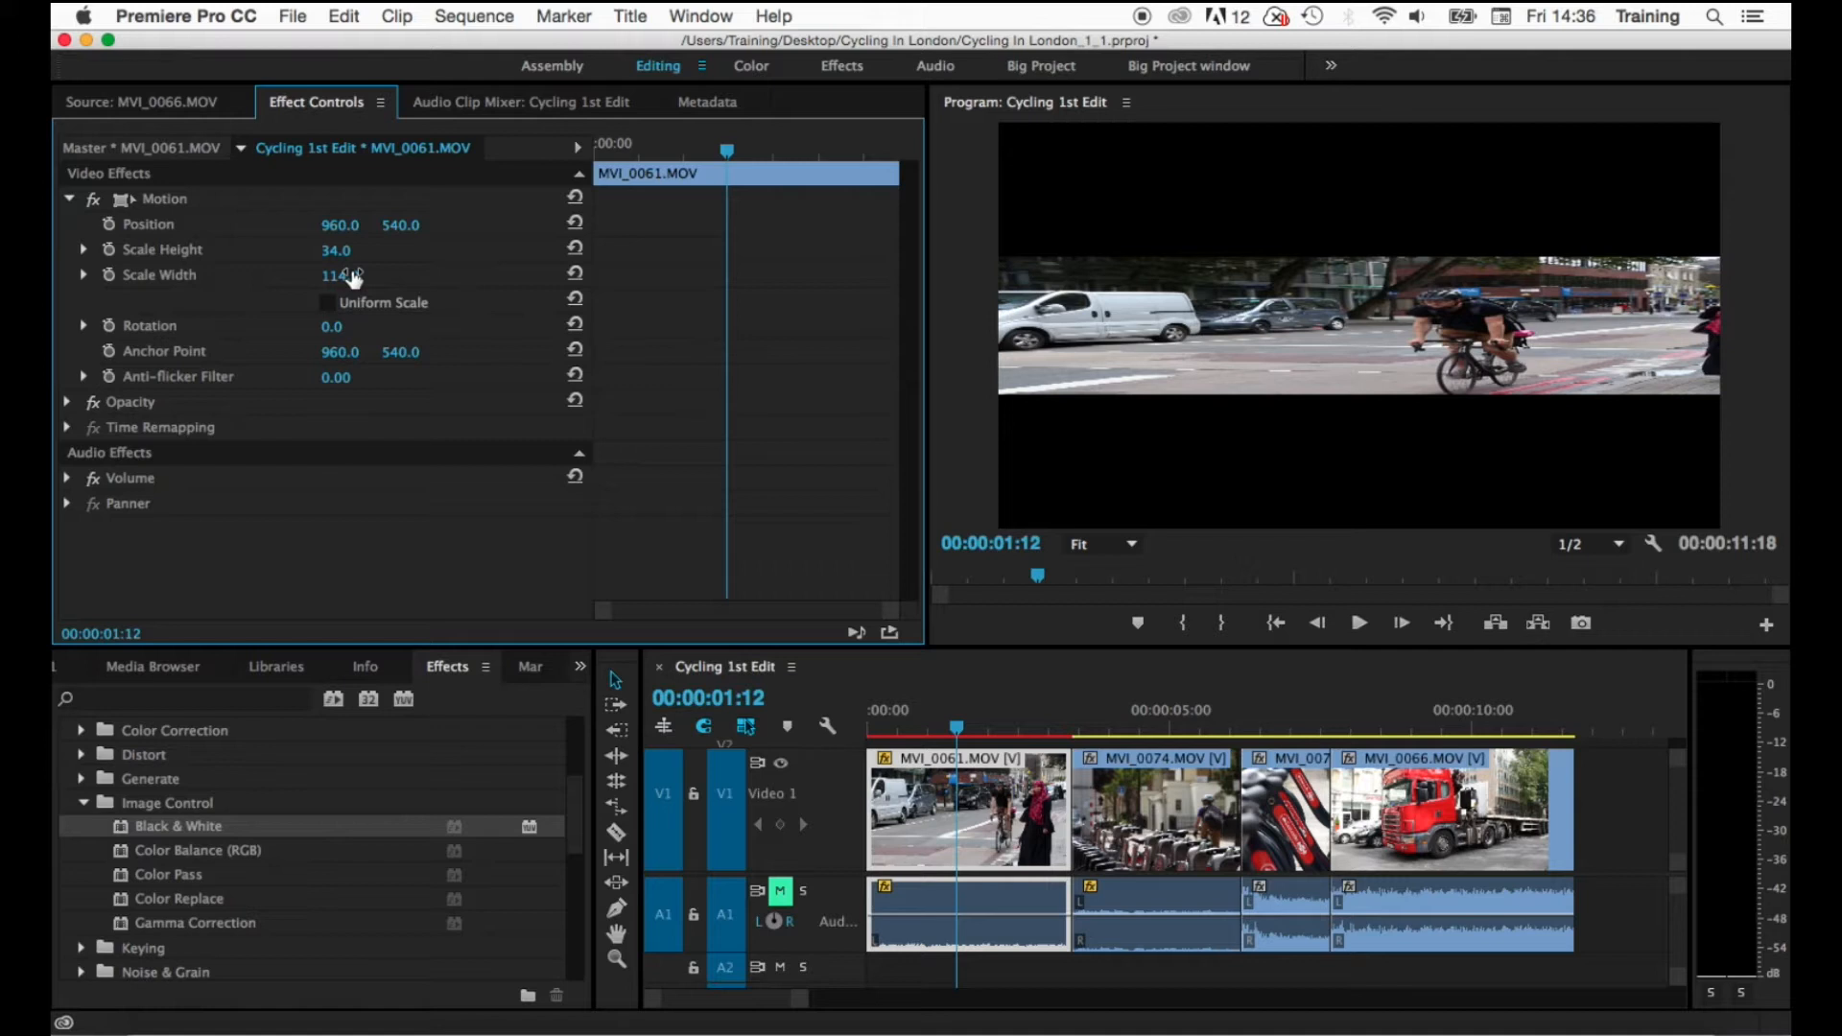
pyautogui.click(327, 304)
# - Try rotating the MVI_0061.MOV clip with the Rotation value and its dial, and undo the rotation
pyautogui.moveTo(323, 327)
pyautogui.mouseDown()
pyautogui.moveTo(381, 327)
pyautogui.moveTo(332, 327)
pyautogui.moveTo(345, 379)
pyautogui.moveTo(312, 308)
pyautogui.mouseUp()
pyautogui.click(83, 325)
pyautogui.press('super+z')
pyautogui.press('super+z')
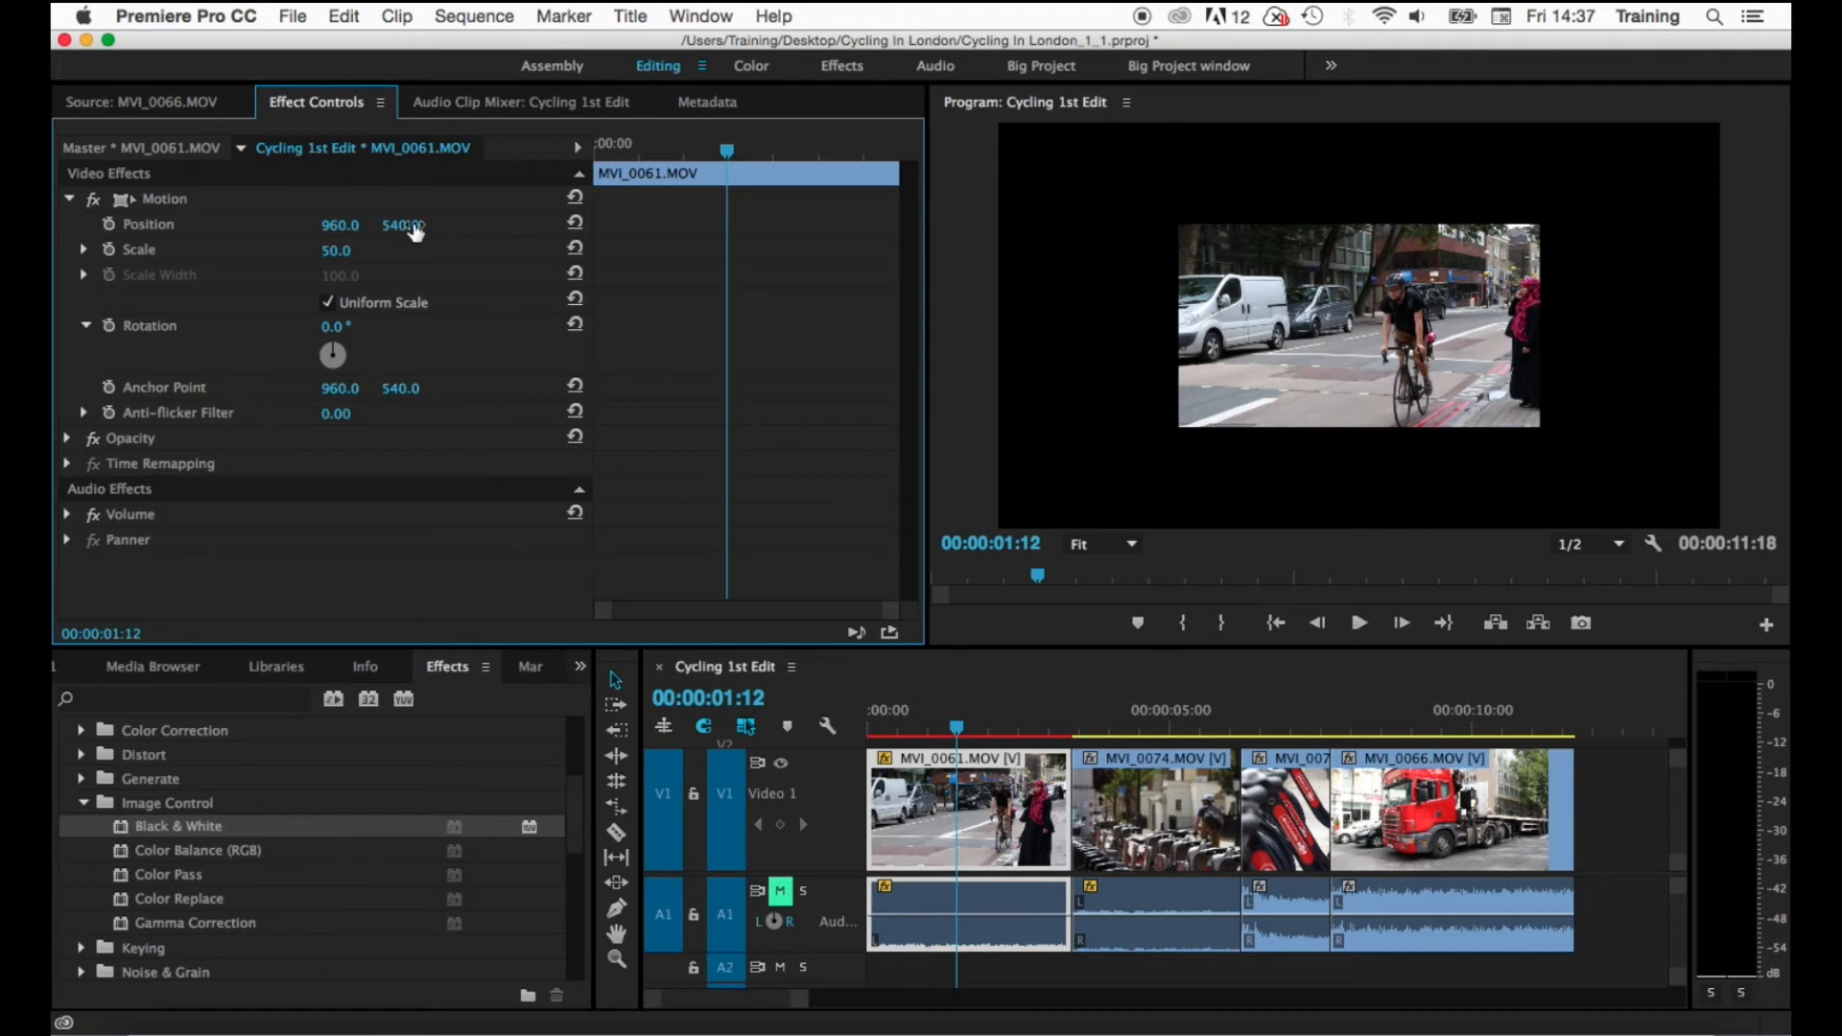
pyautogui.moveTo(341, 352); pyautogui.dragTo(411, 291)
# - Move the clip's anchor point to about 1227, 895 and try rotating the picture around it
pyautogui.moveTo(335, 387); pyautogui.dragTo(592, 388)
pyautogui.moveTo(401, 390); pyautogui.dragTo(742, 390)
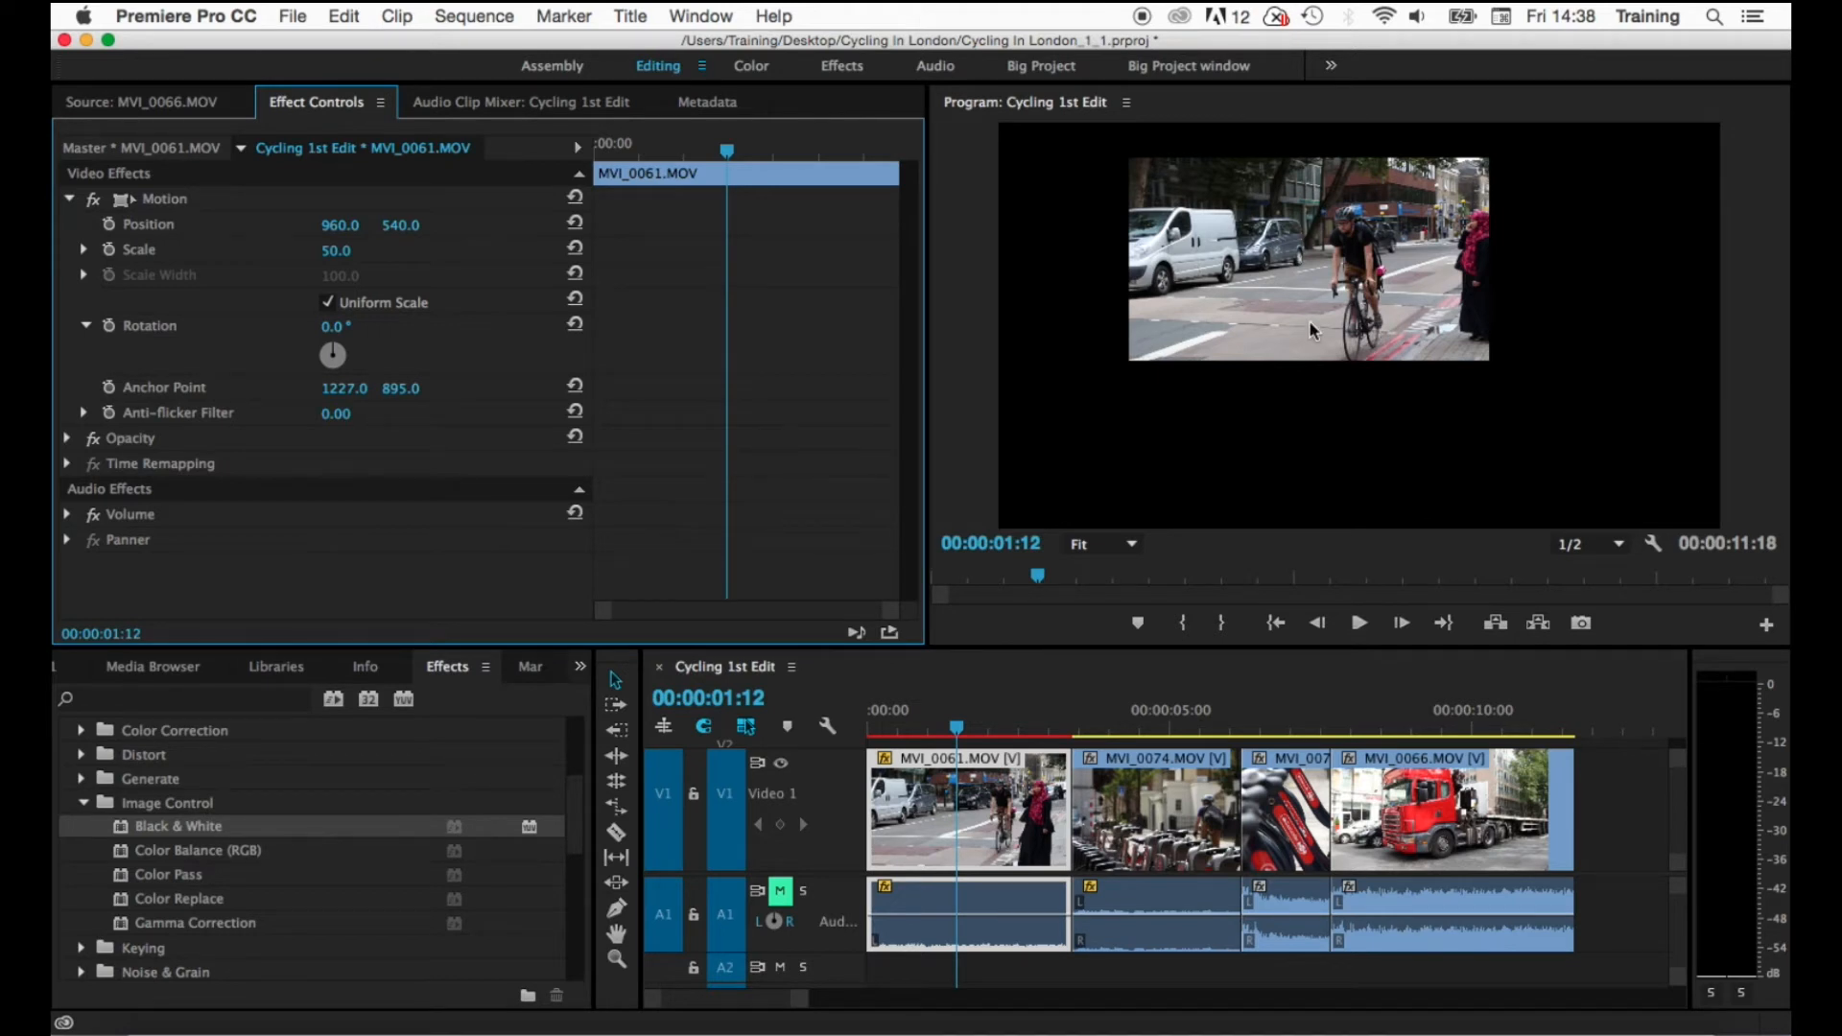
pyautogui.moveTo(338, 356); pyautogui.dragTo(384, 305)
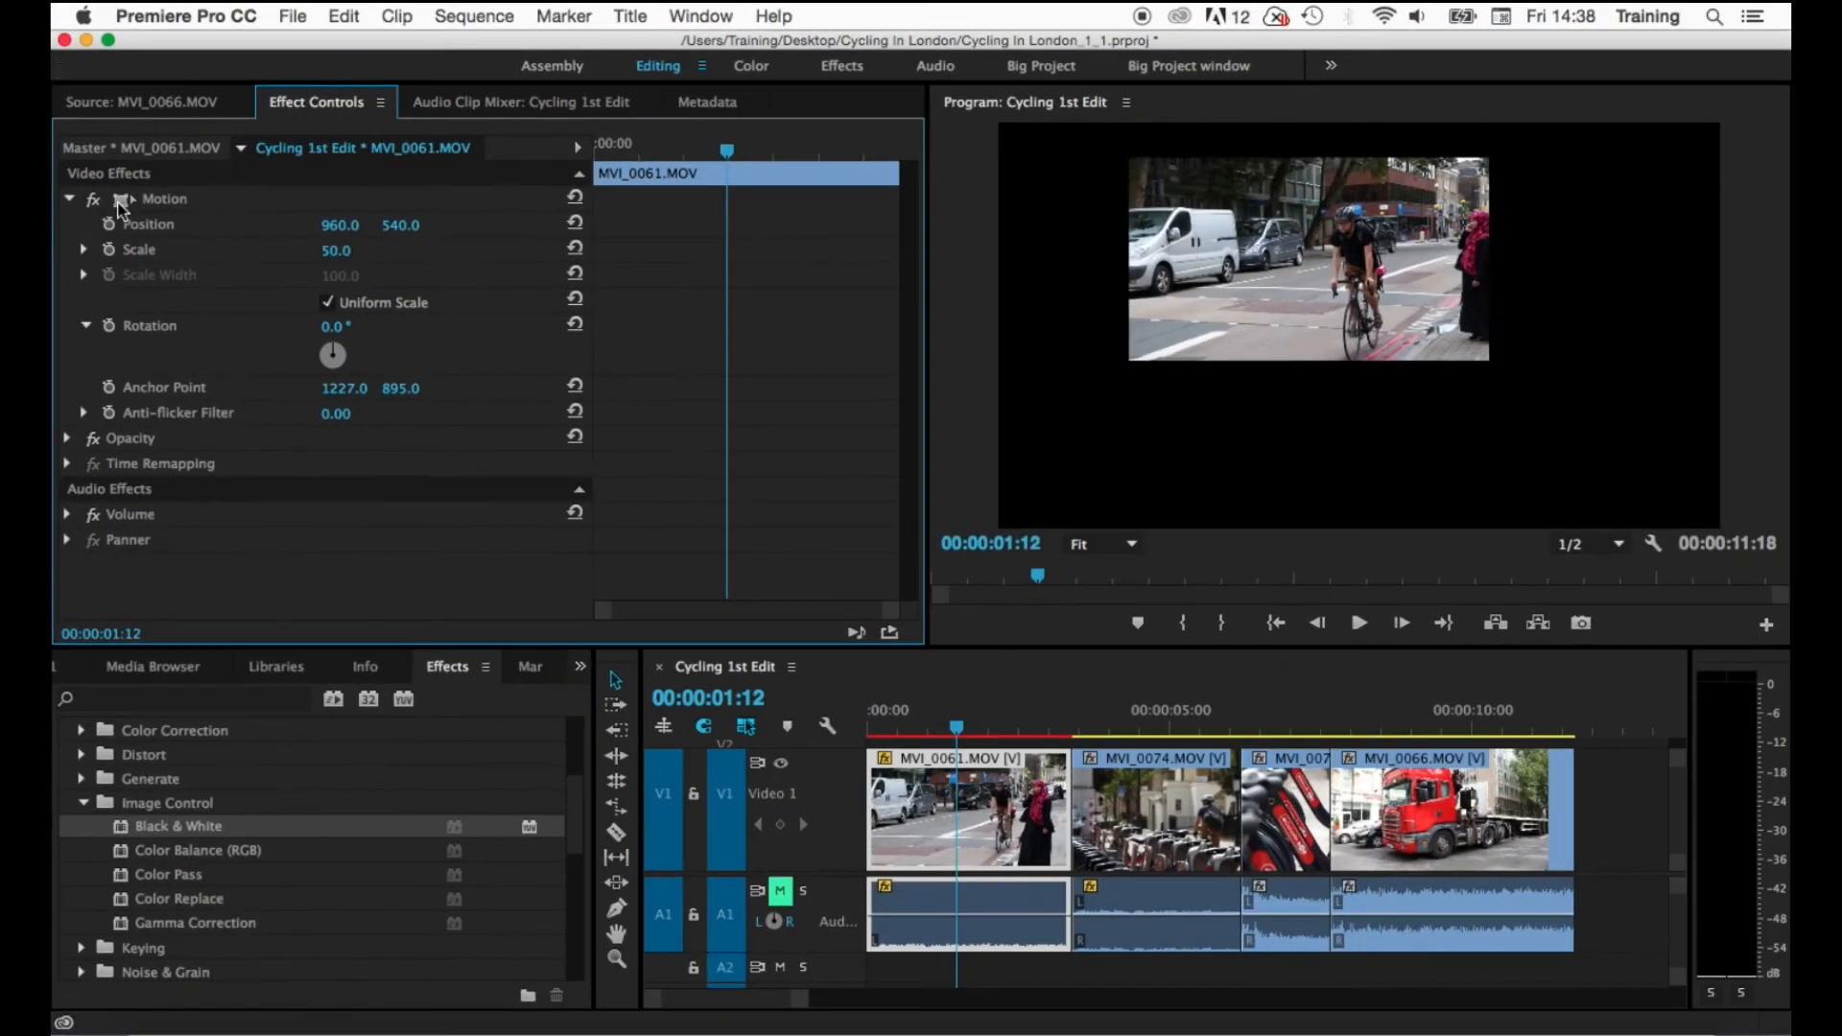
# - Select the clip directly in the preview, move it to about 985.7, 742.5 and enlarge it to a scale of about 62.7
pyautogui.click(335, 88)
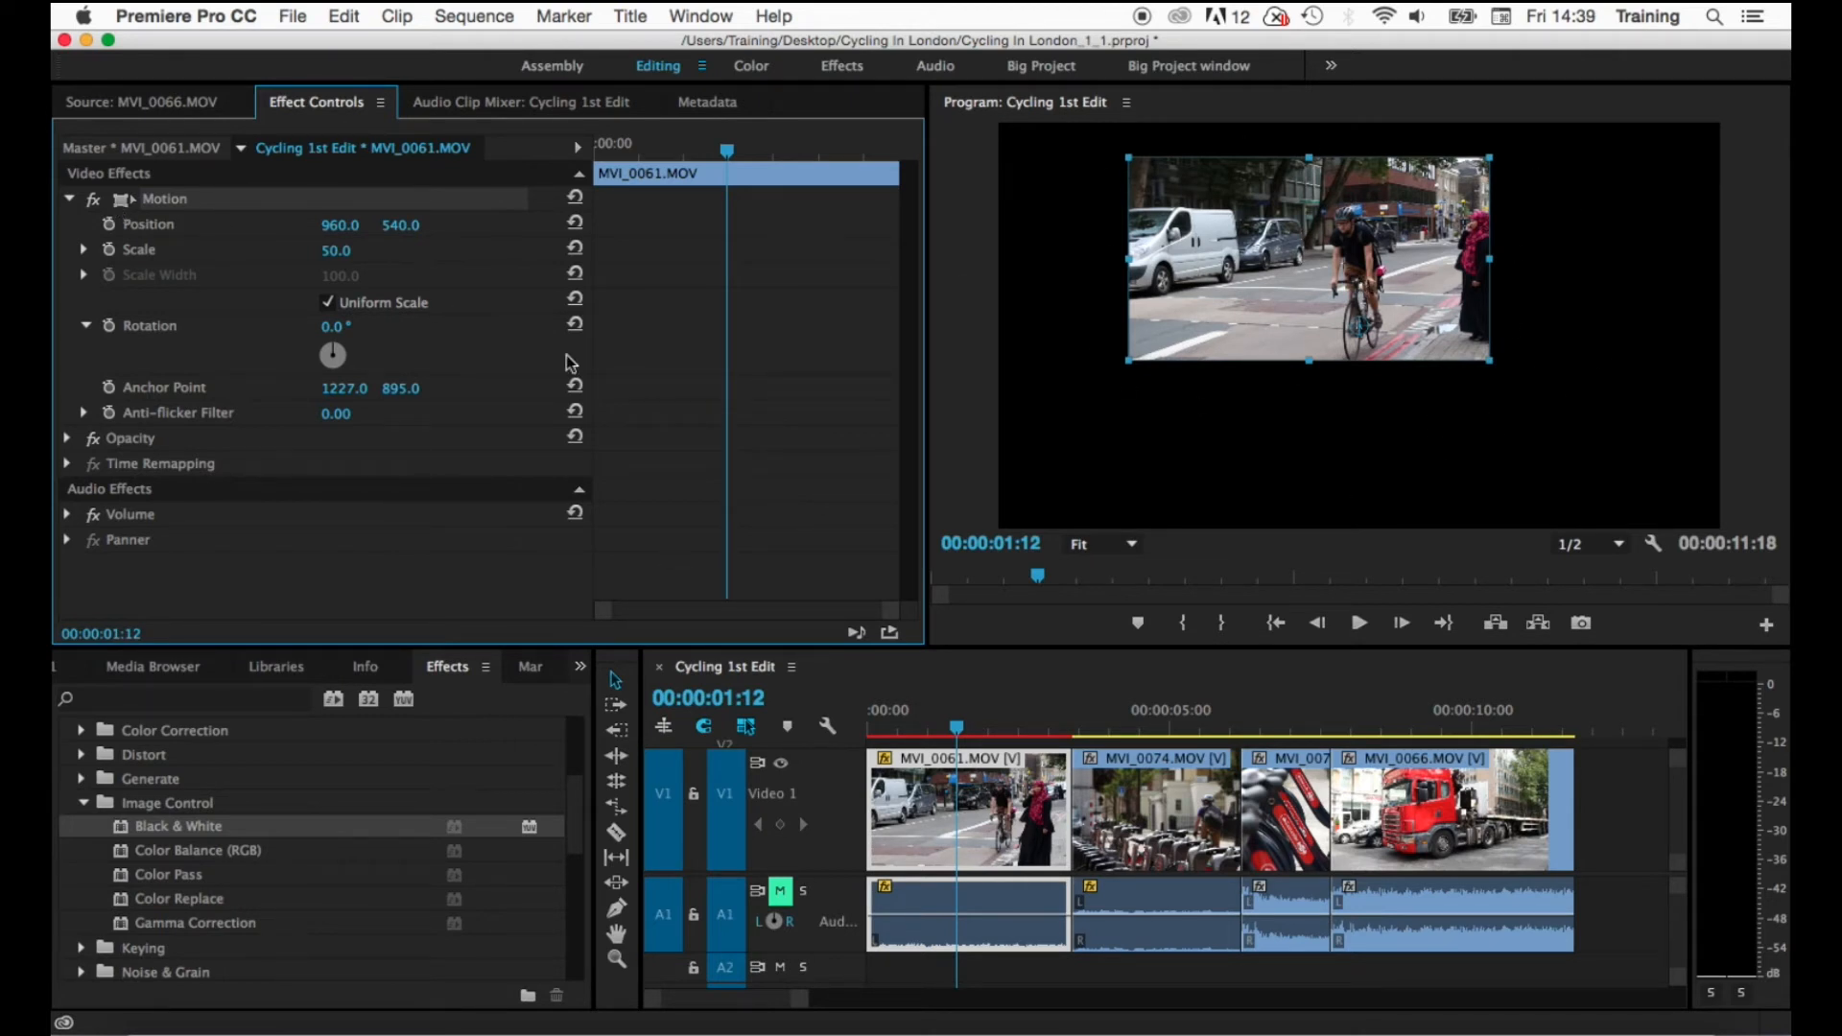
pyautogui.click(492, 363)
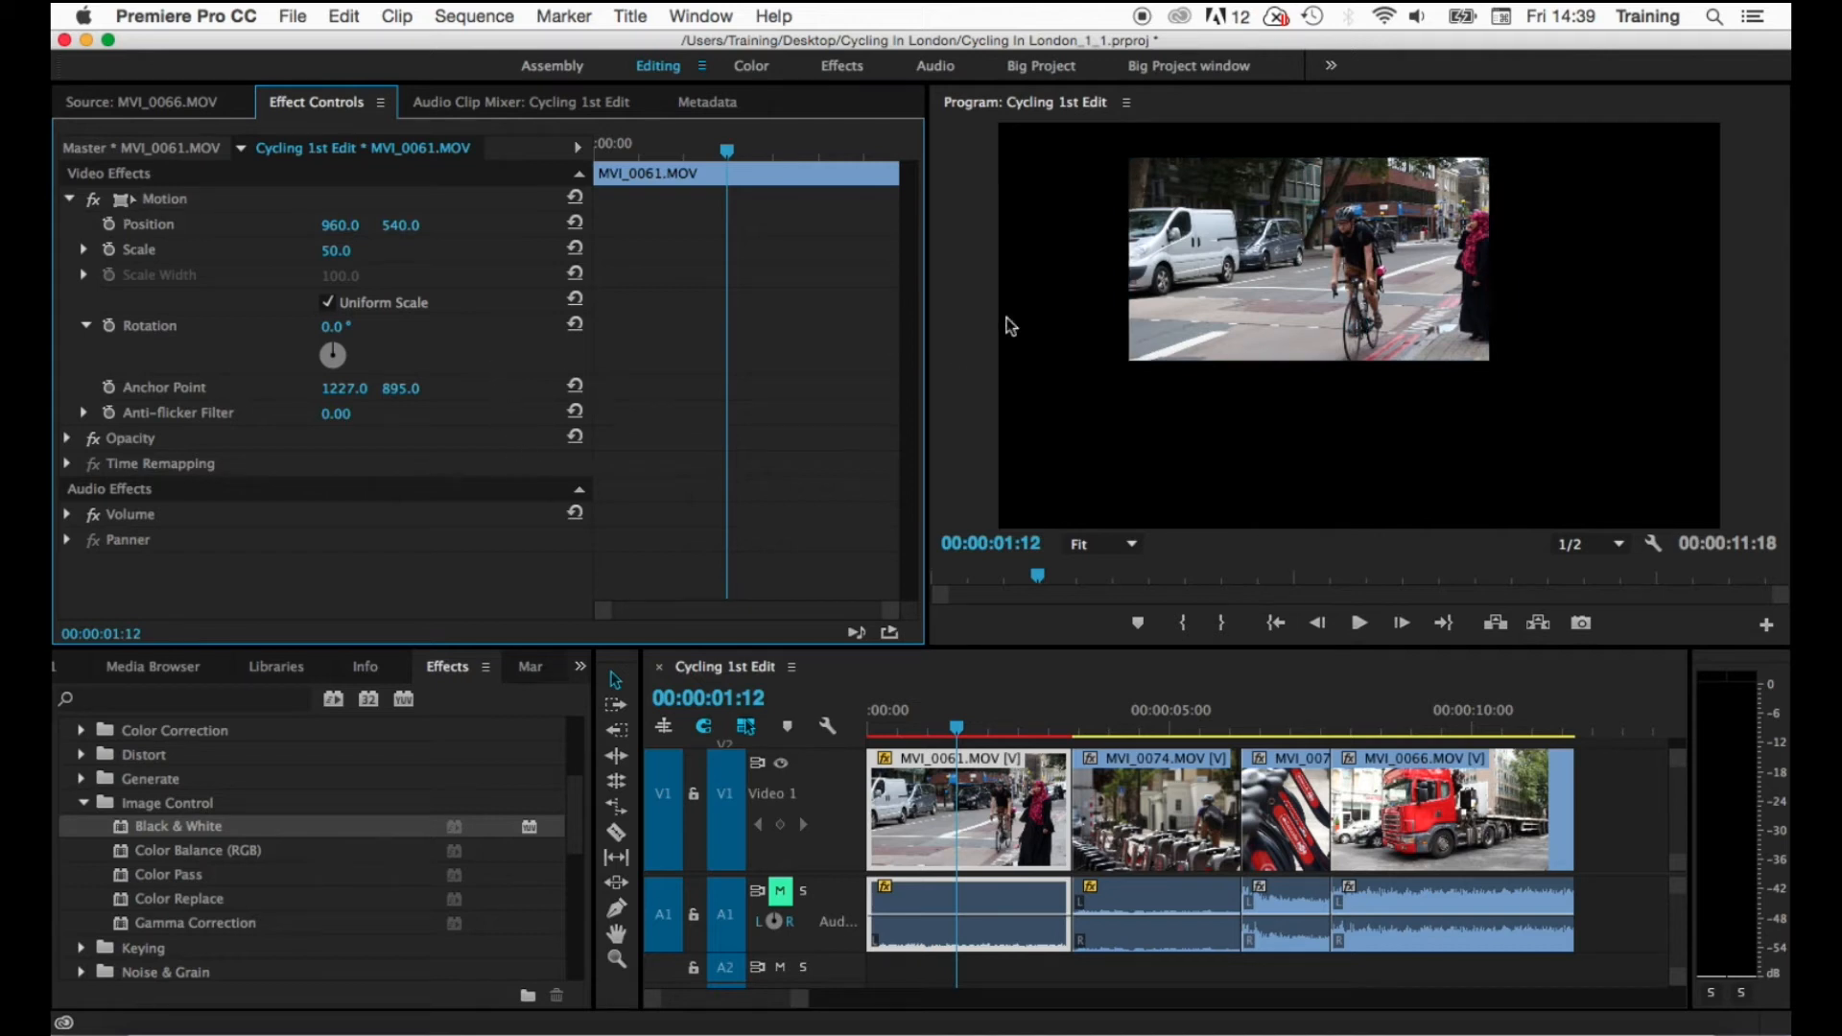
pyautogui.doubleClick(1309, 278)
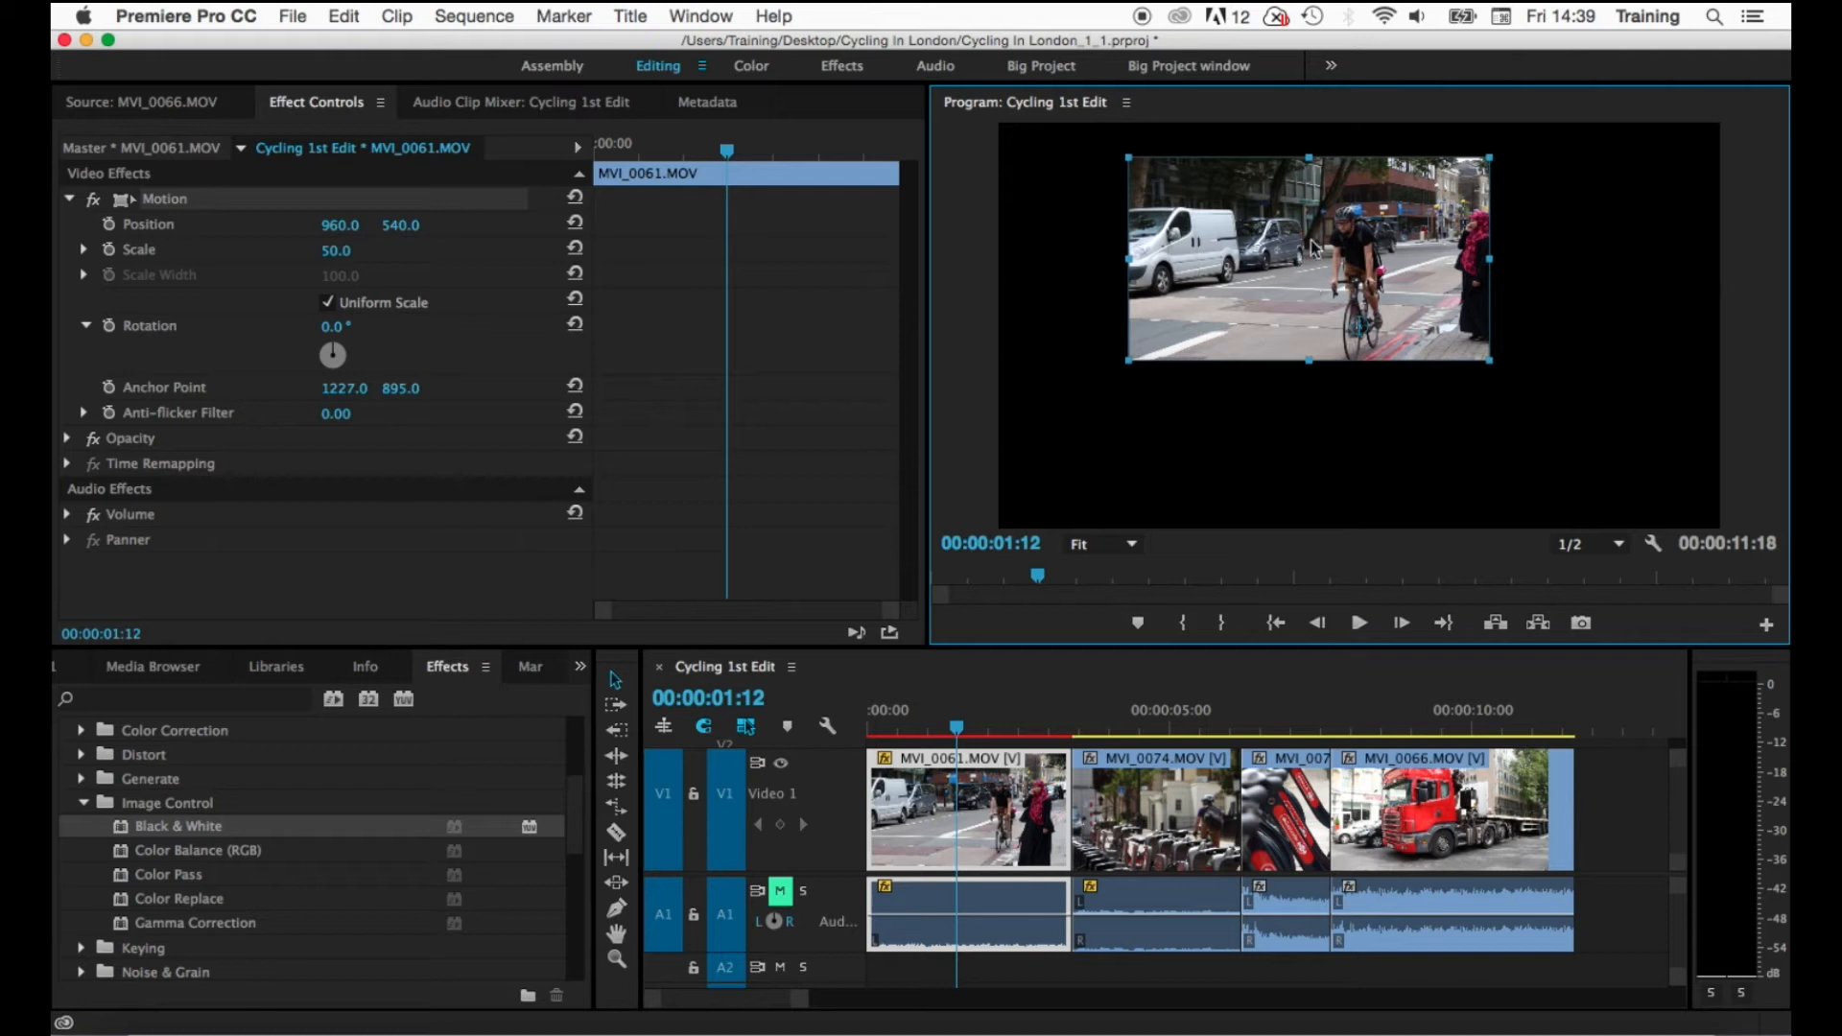
pyautogui.moveTo(1399, 239); pyautogui.dragTo(1377, 280)
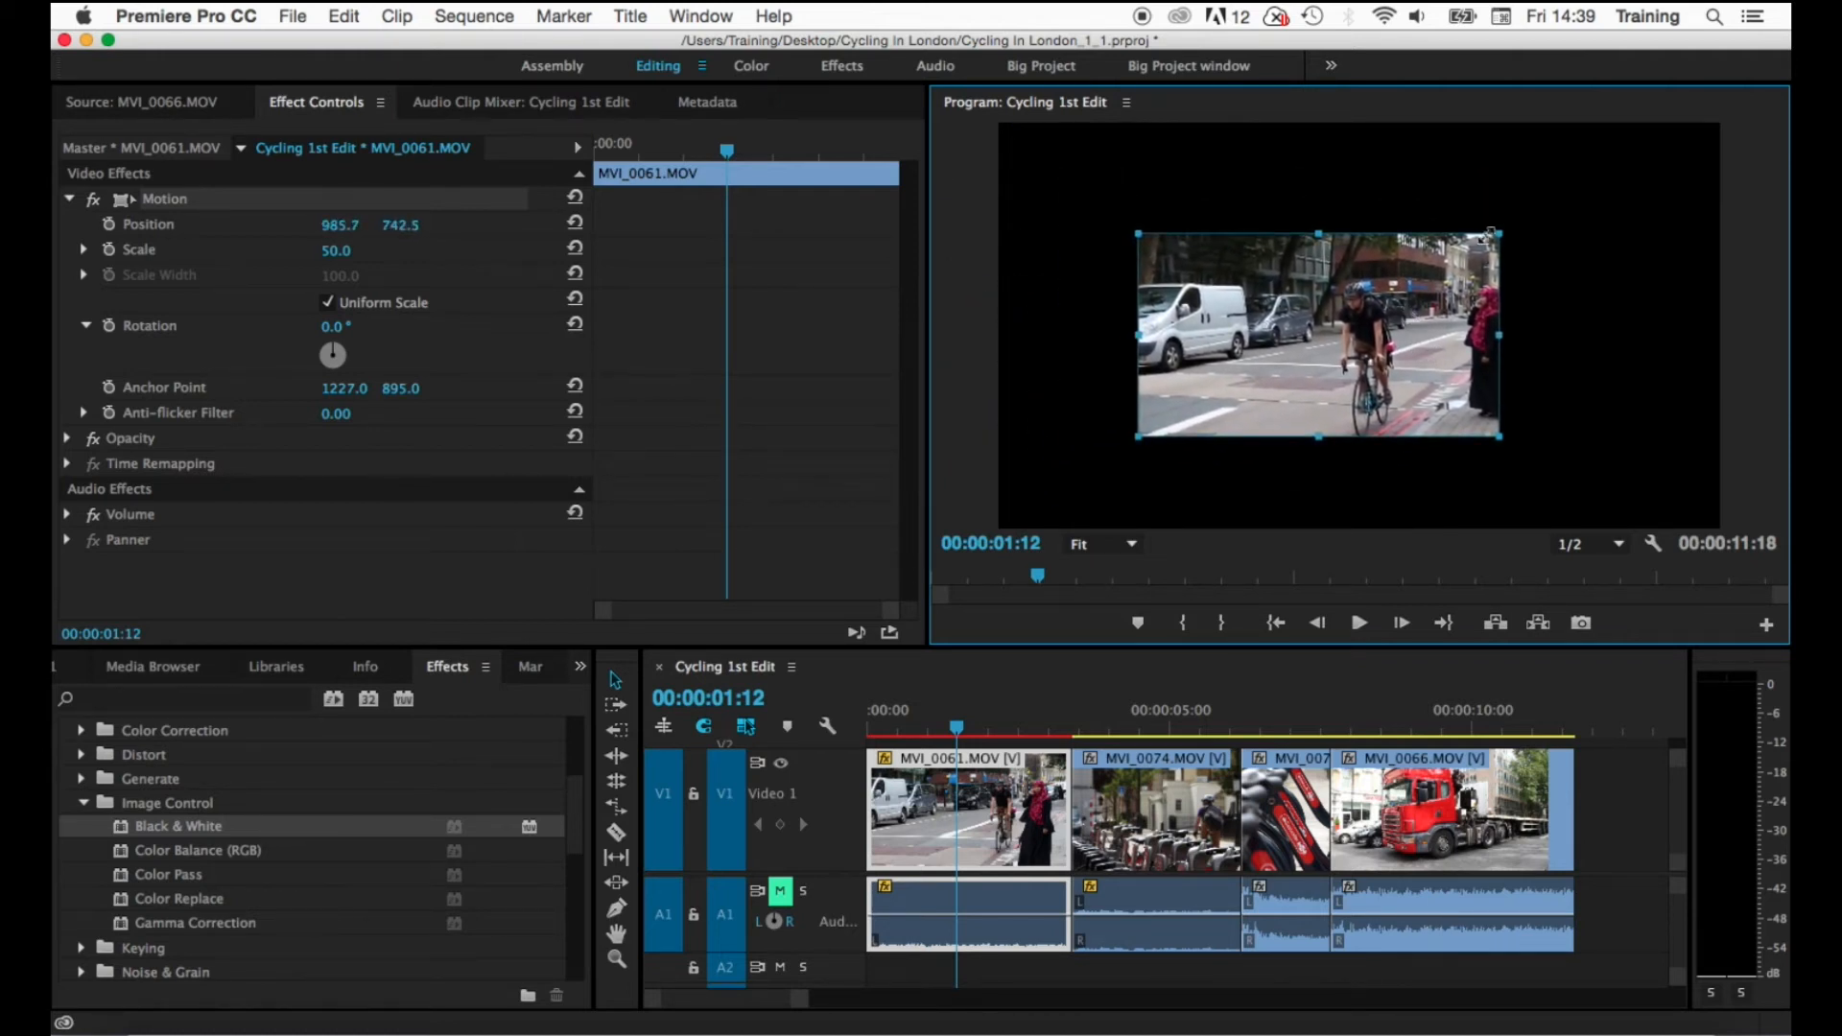
pyautogui.moveTo(1499, 233); pyautogui.dragTo(1568, 251)
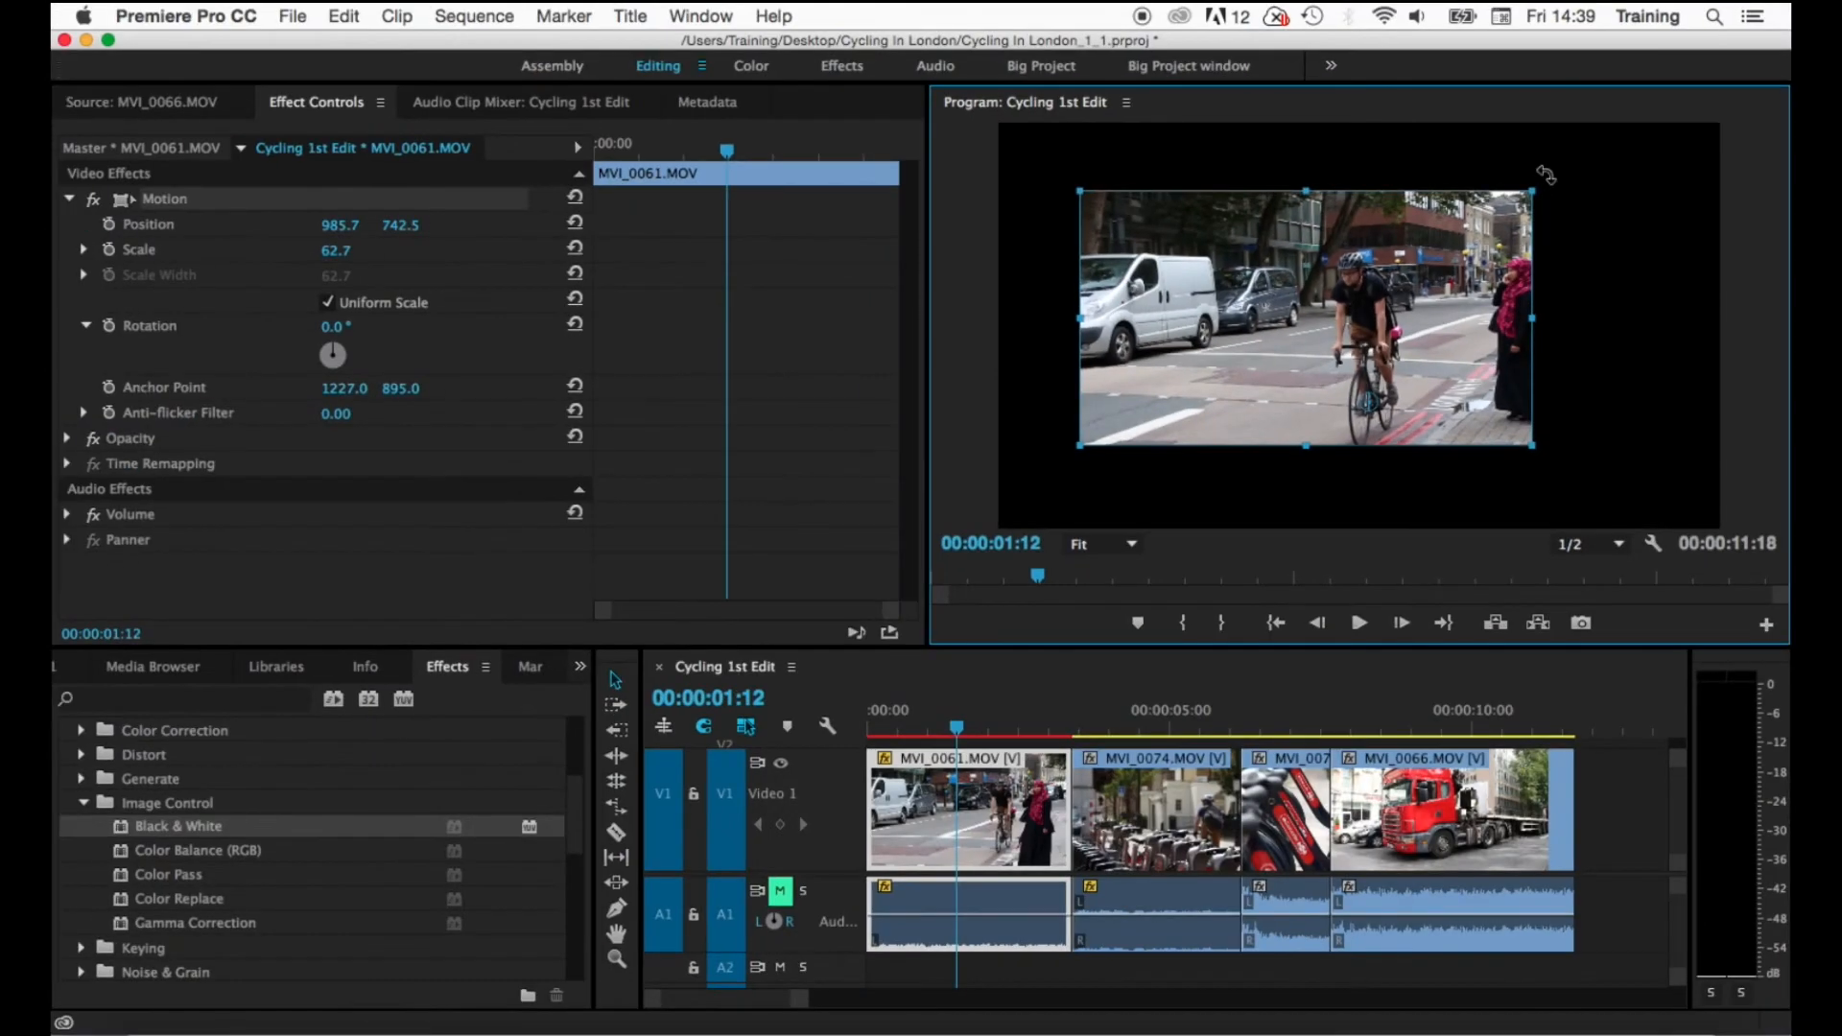
# - Try rotating the clip to about -84.7° directly in the preview, and undo the rotation
pyautogui.moveTo(1546, 174); pyautogui.dragTo(1210, 257)
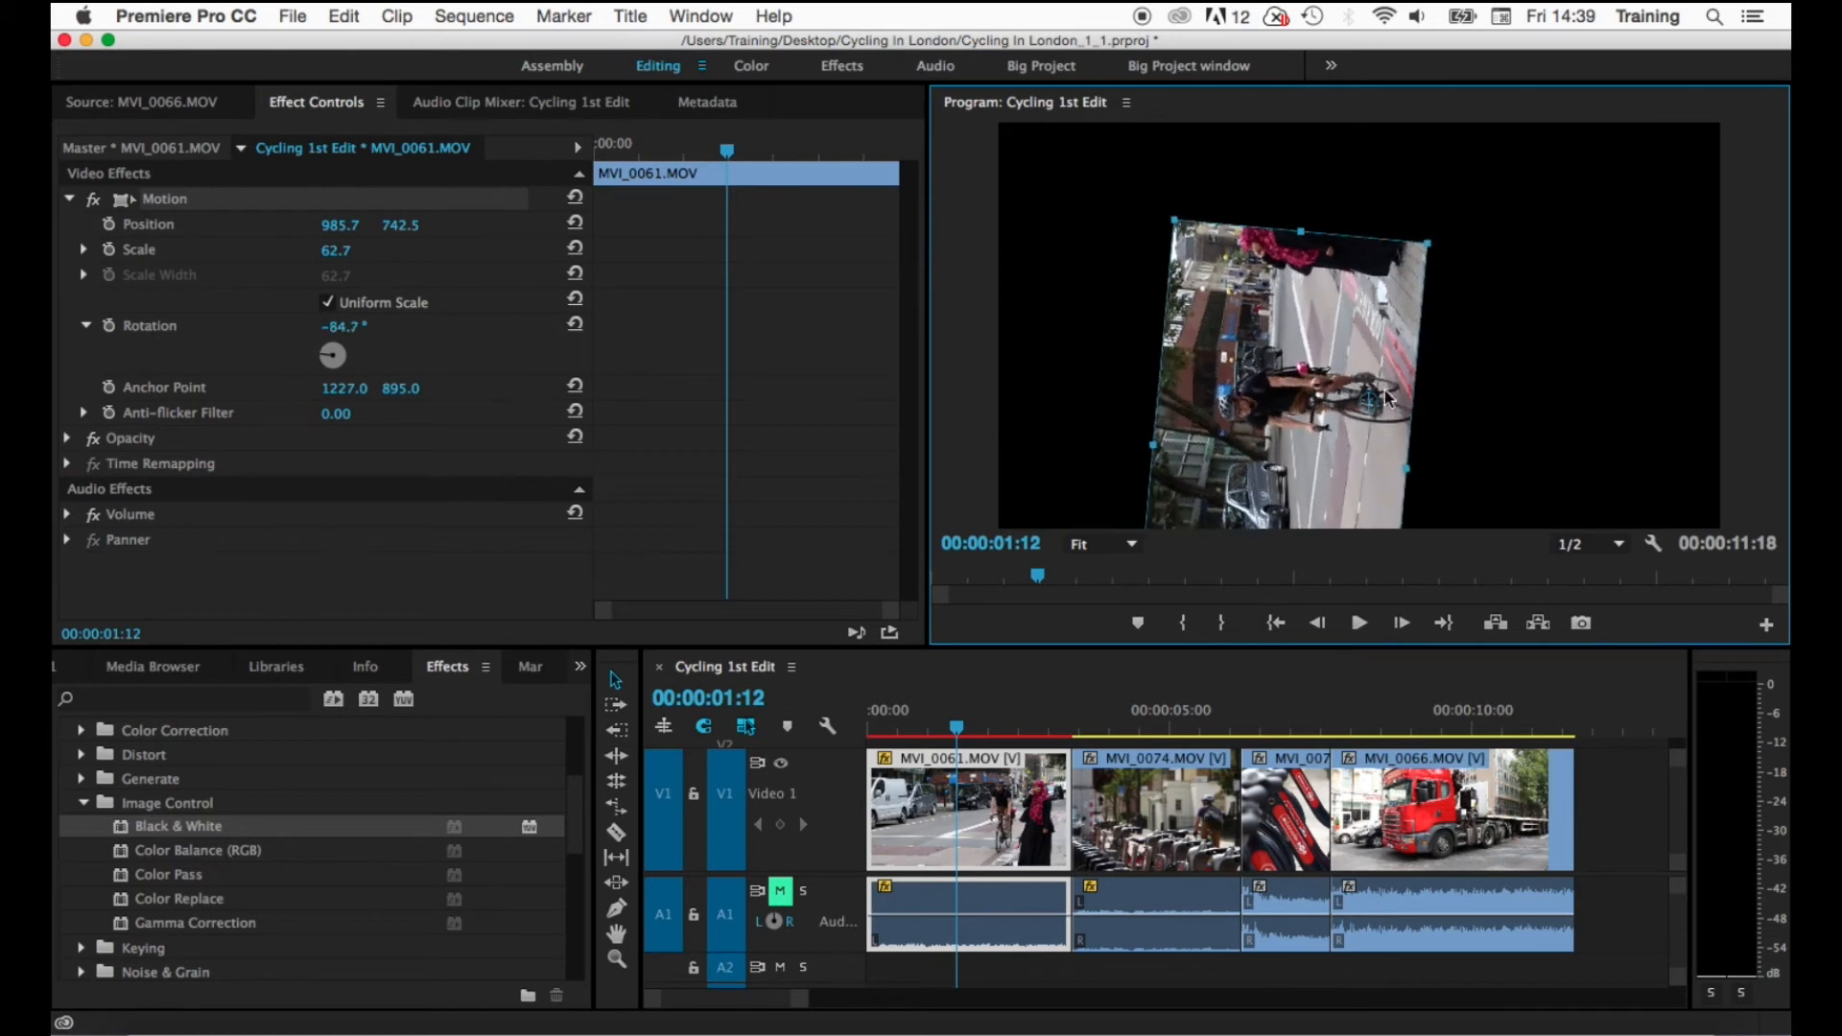
pyautogui.press('super+z')
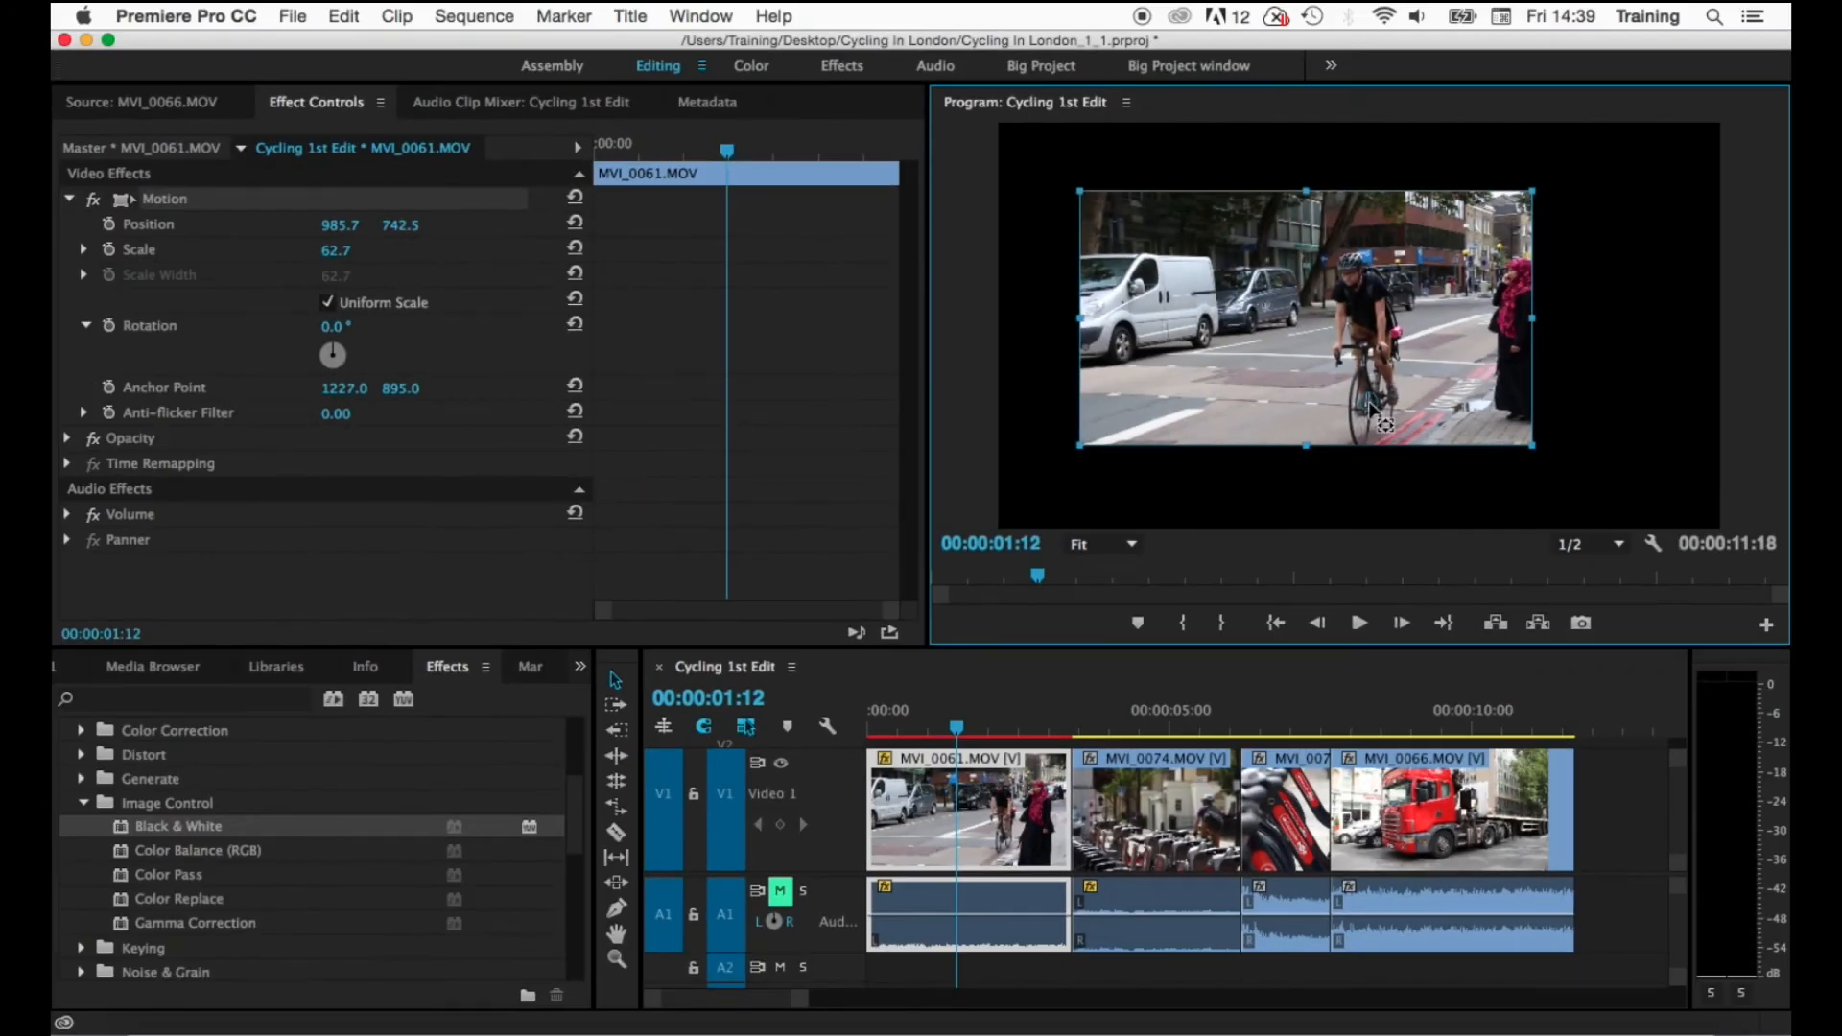
# - Place the anchor point outside the picture at about 2127.8, -110.5, and transform the clip to about -22.6° rotation and 36.8 scale
pyautogui.moveTo(1370, 403); pyautogui.dragTo(1580, 166)
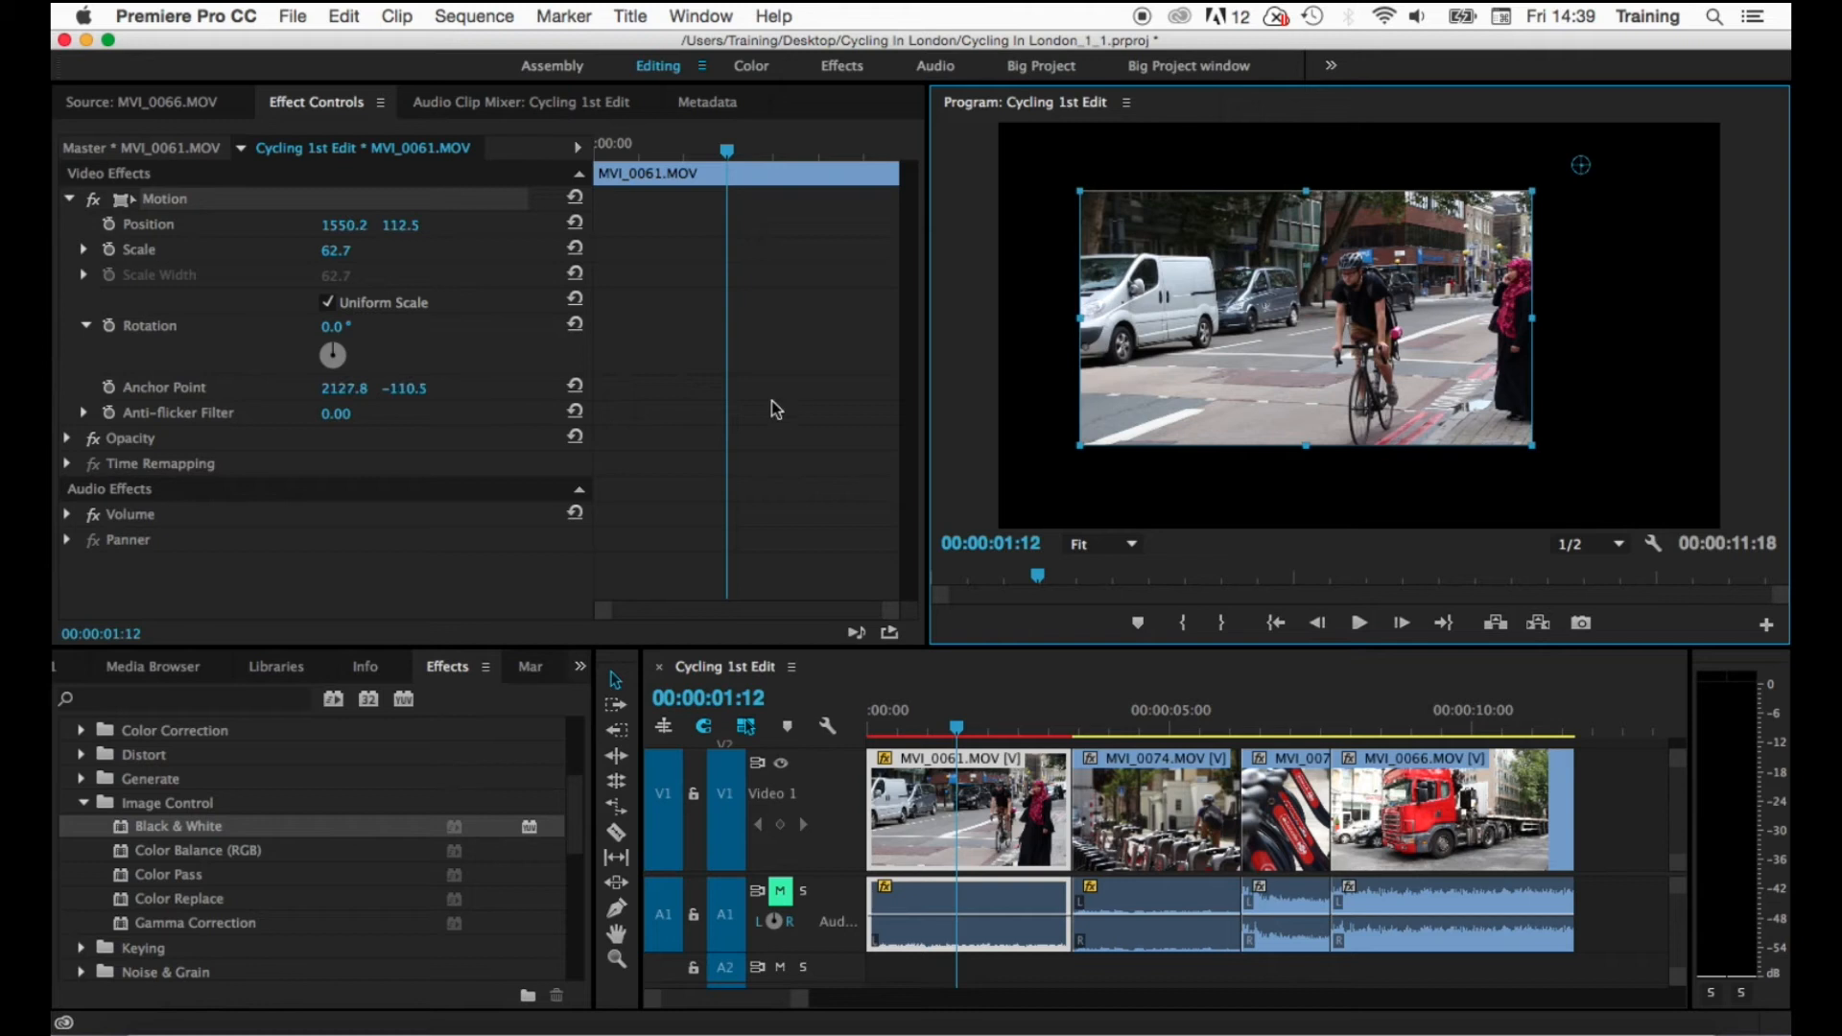
pyautogui.moveTo(331, 328); pyautogui.dragTo(362, 329)
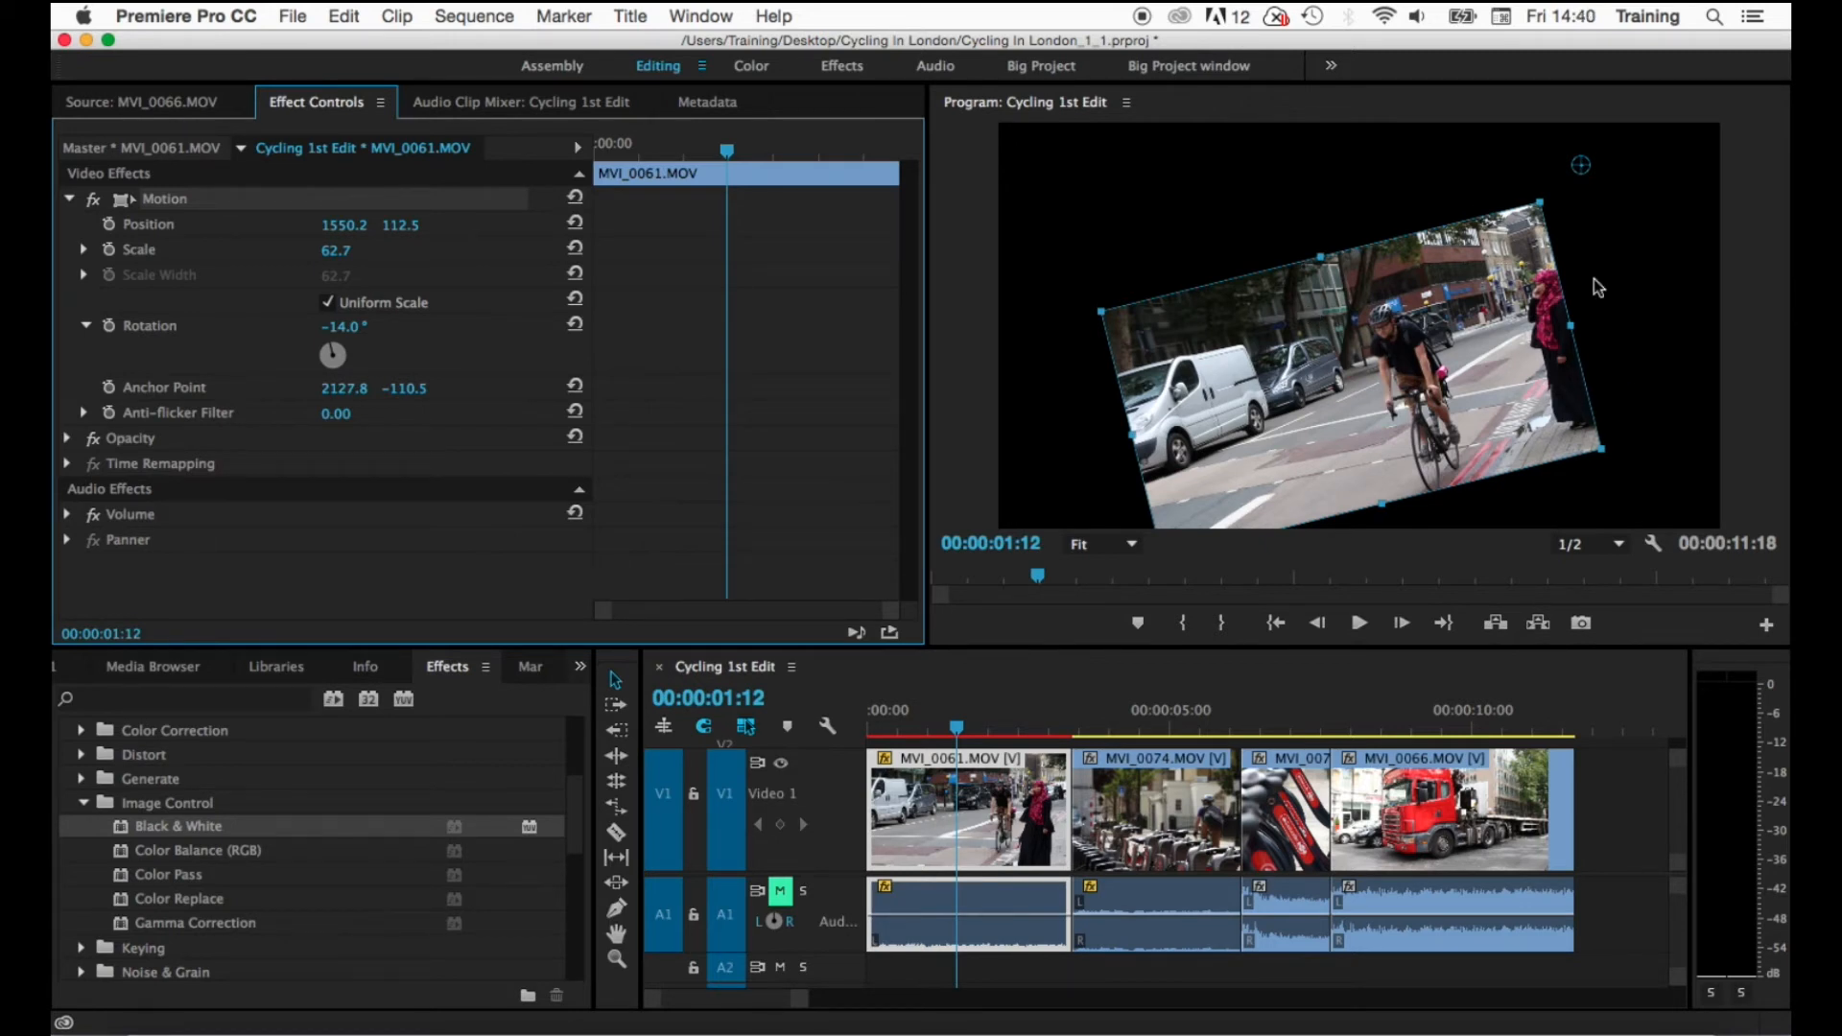
pyautogui.moveTo(1336, 384); pyautogui.dragTo(1287, 325)
pyautogui.moveTo(1031, 239); pyautogui.dragTo(1078, 293)
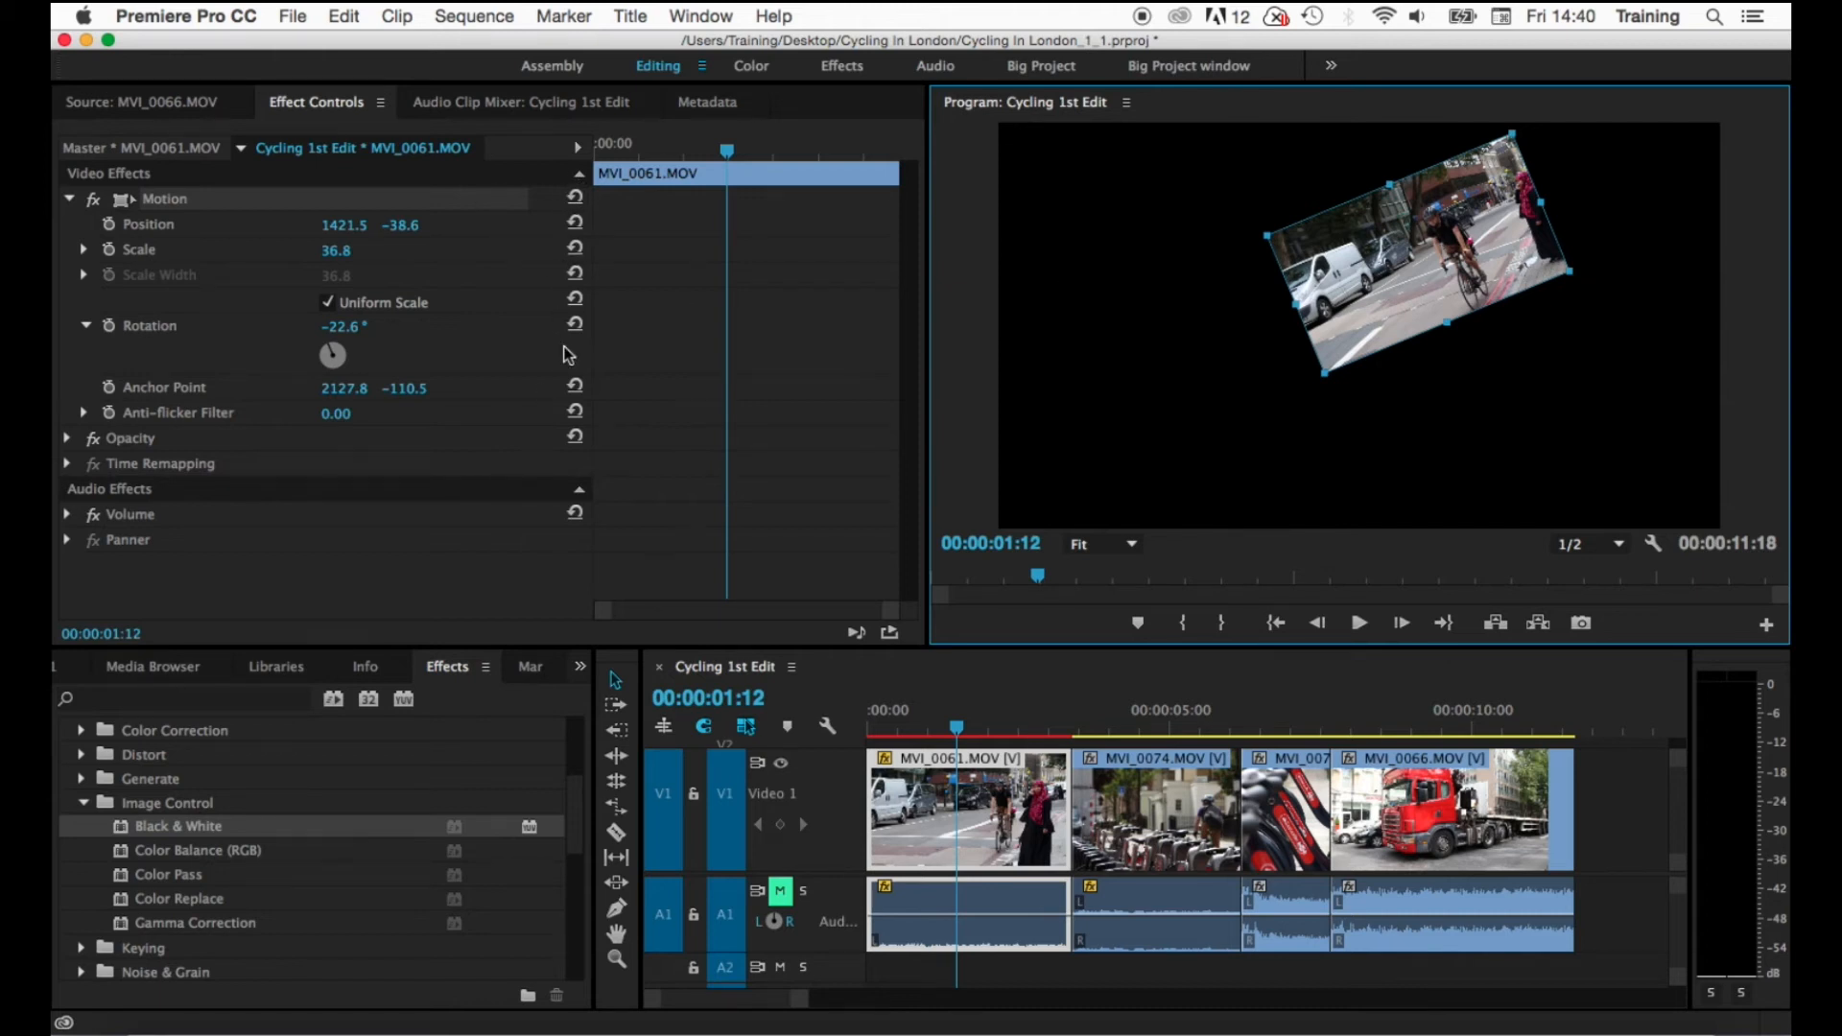
# - Reset all Motion settings of the MVI_0061.MOV clip and set its scale to 40
pyautogui.click(575, 198)
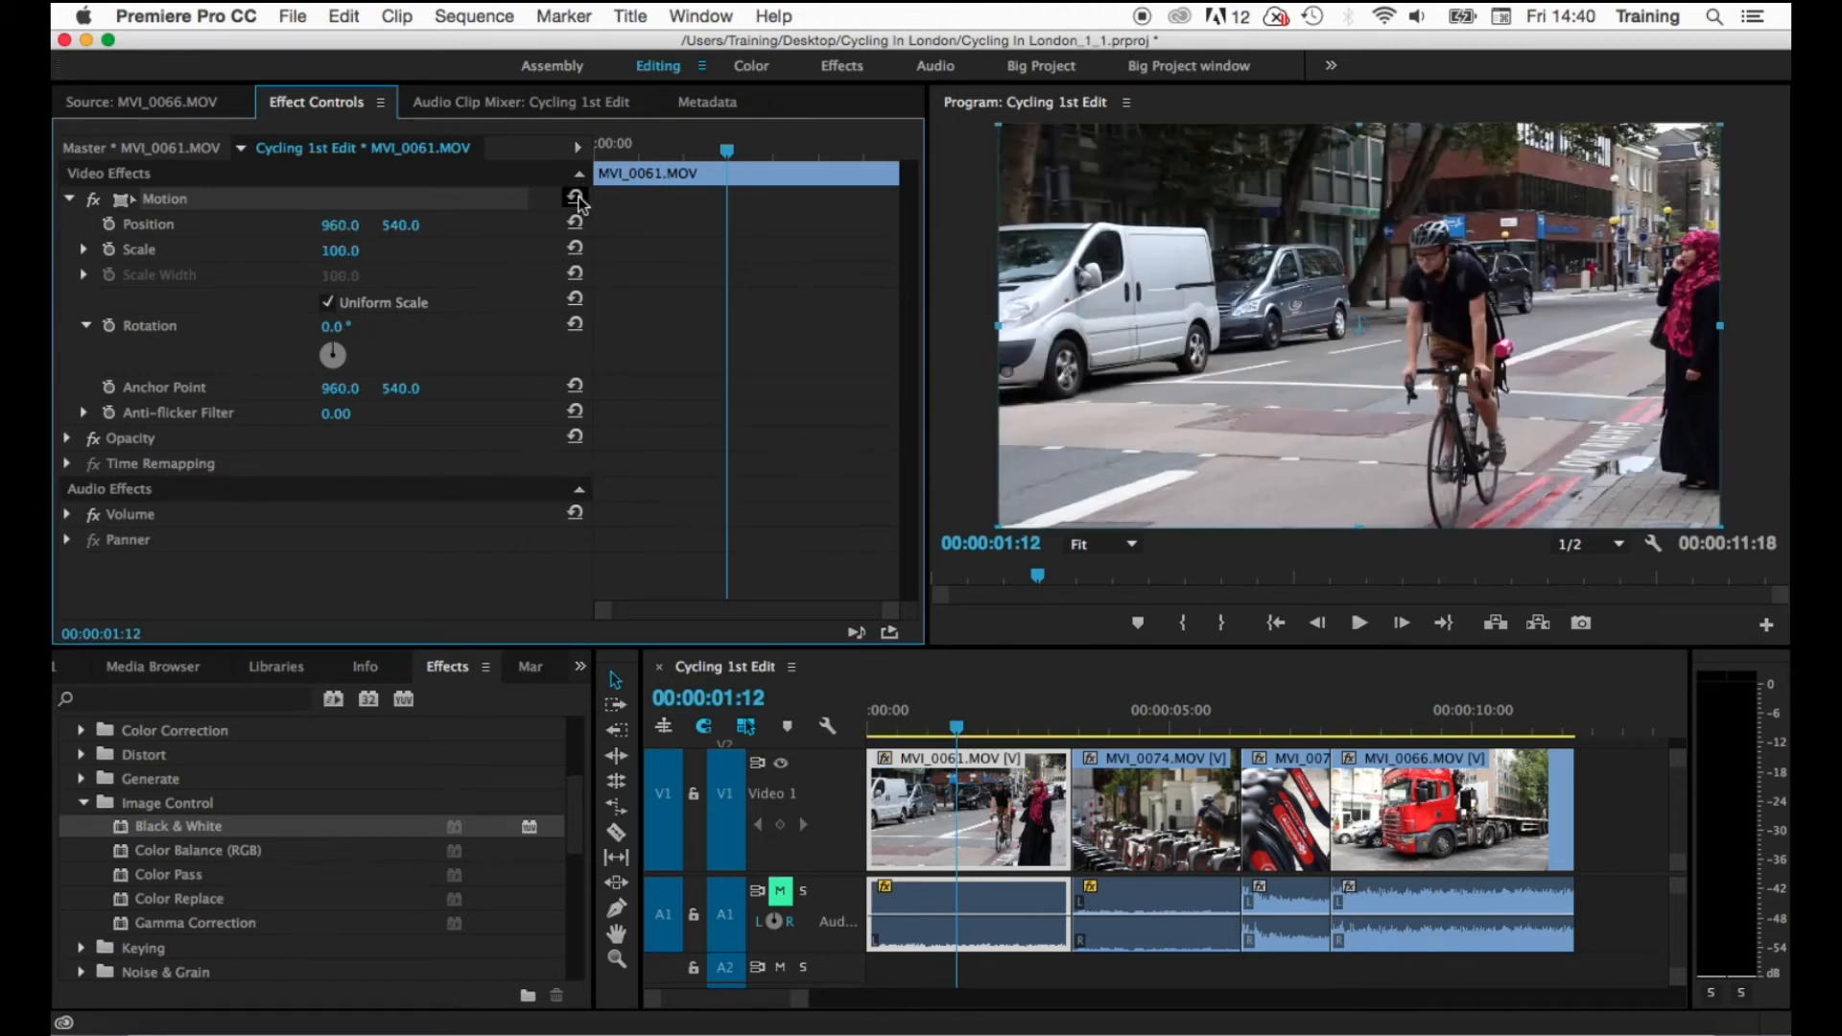
pyautogui.click(340, 251)
pyautogui.write('40')
pyautogui.press('Return')
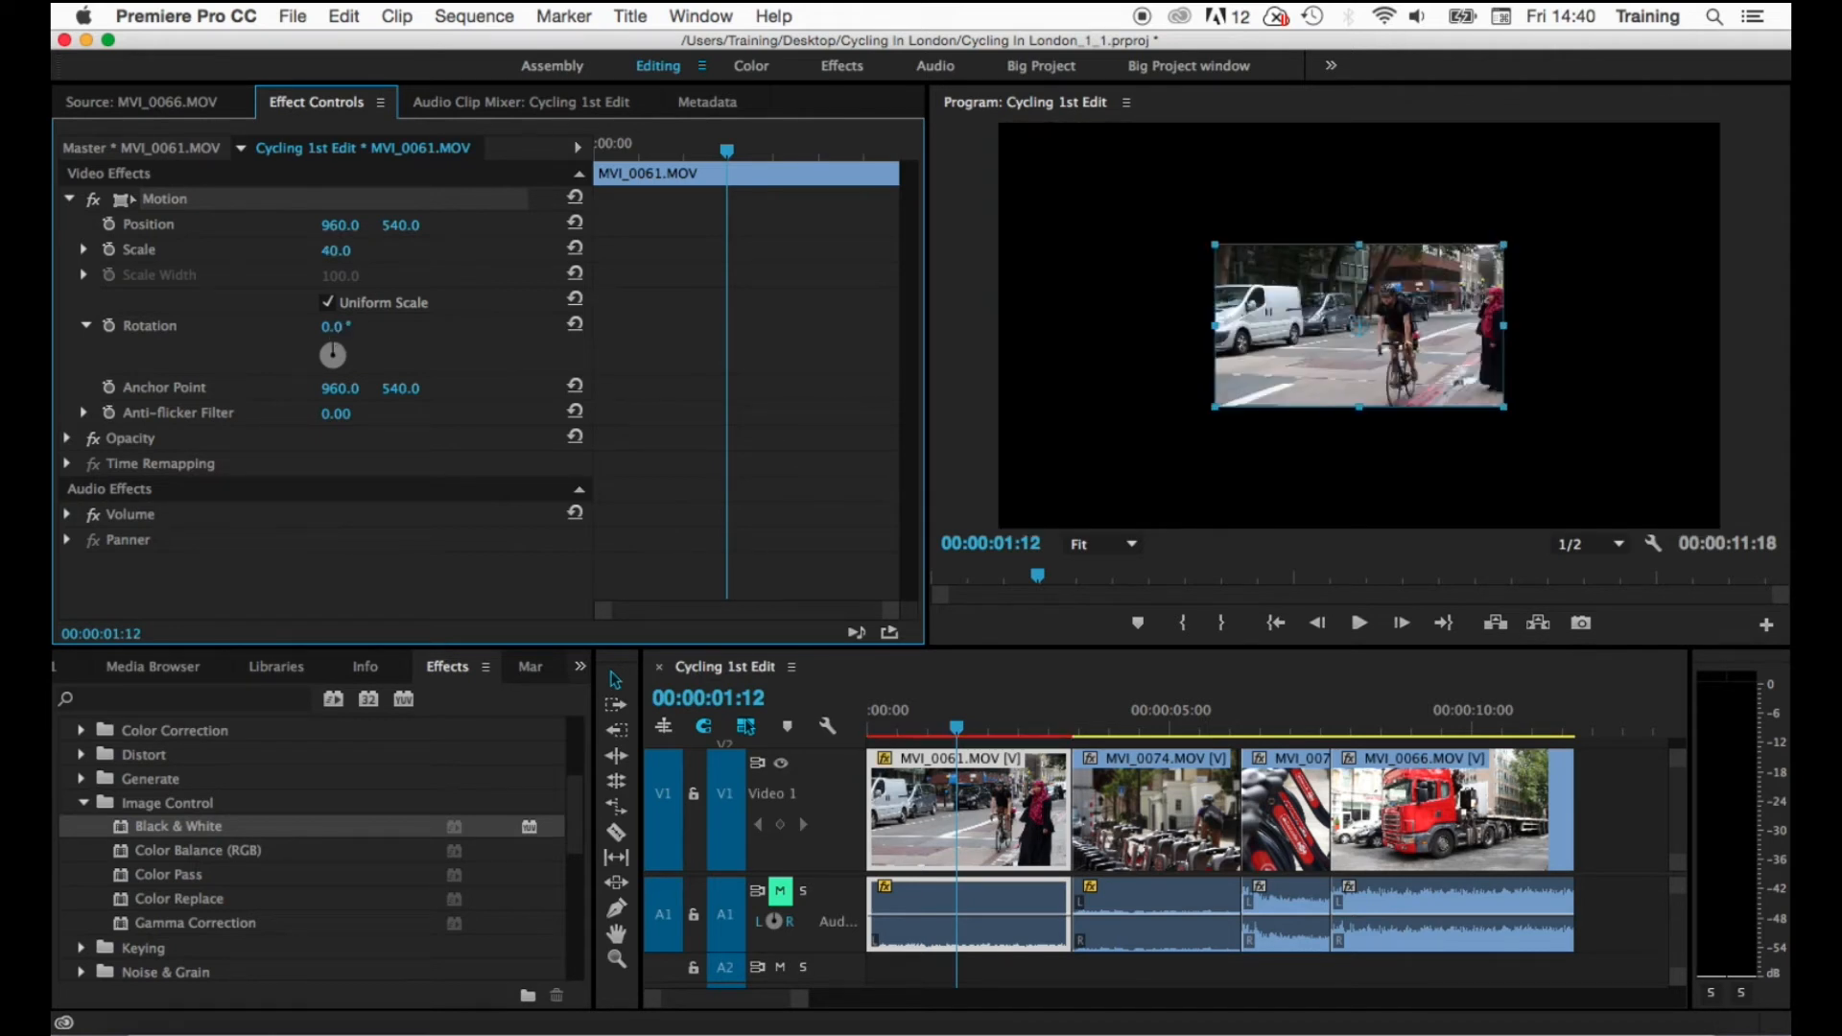
# - Try a rotation of 45° on the MVI_0061.MOV clip, and undo it
pyautogui.click(336, 326)
pyautogui.write('45')
pyautogui.press('Return')
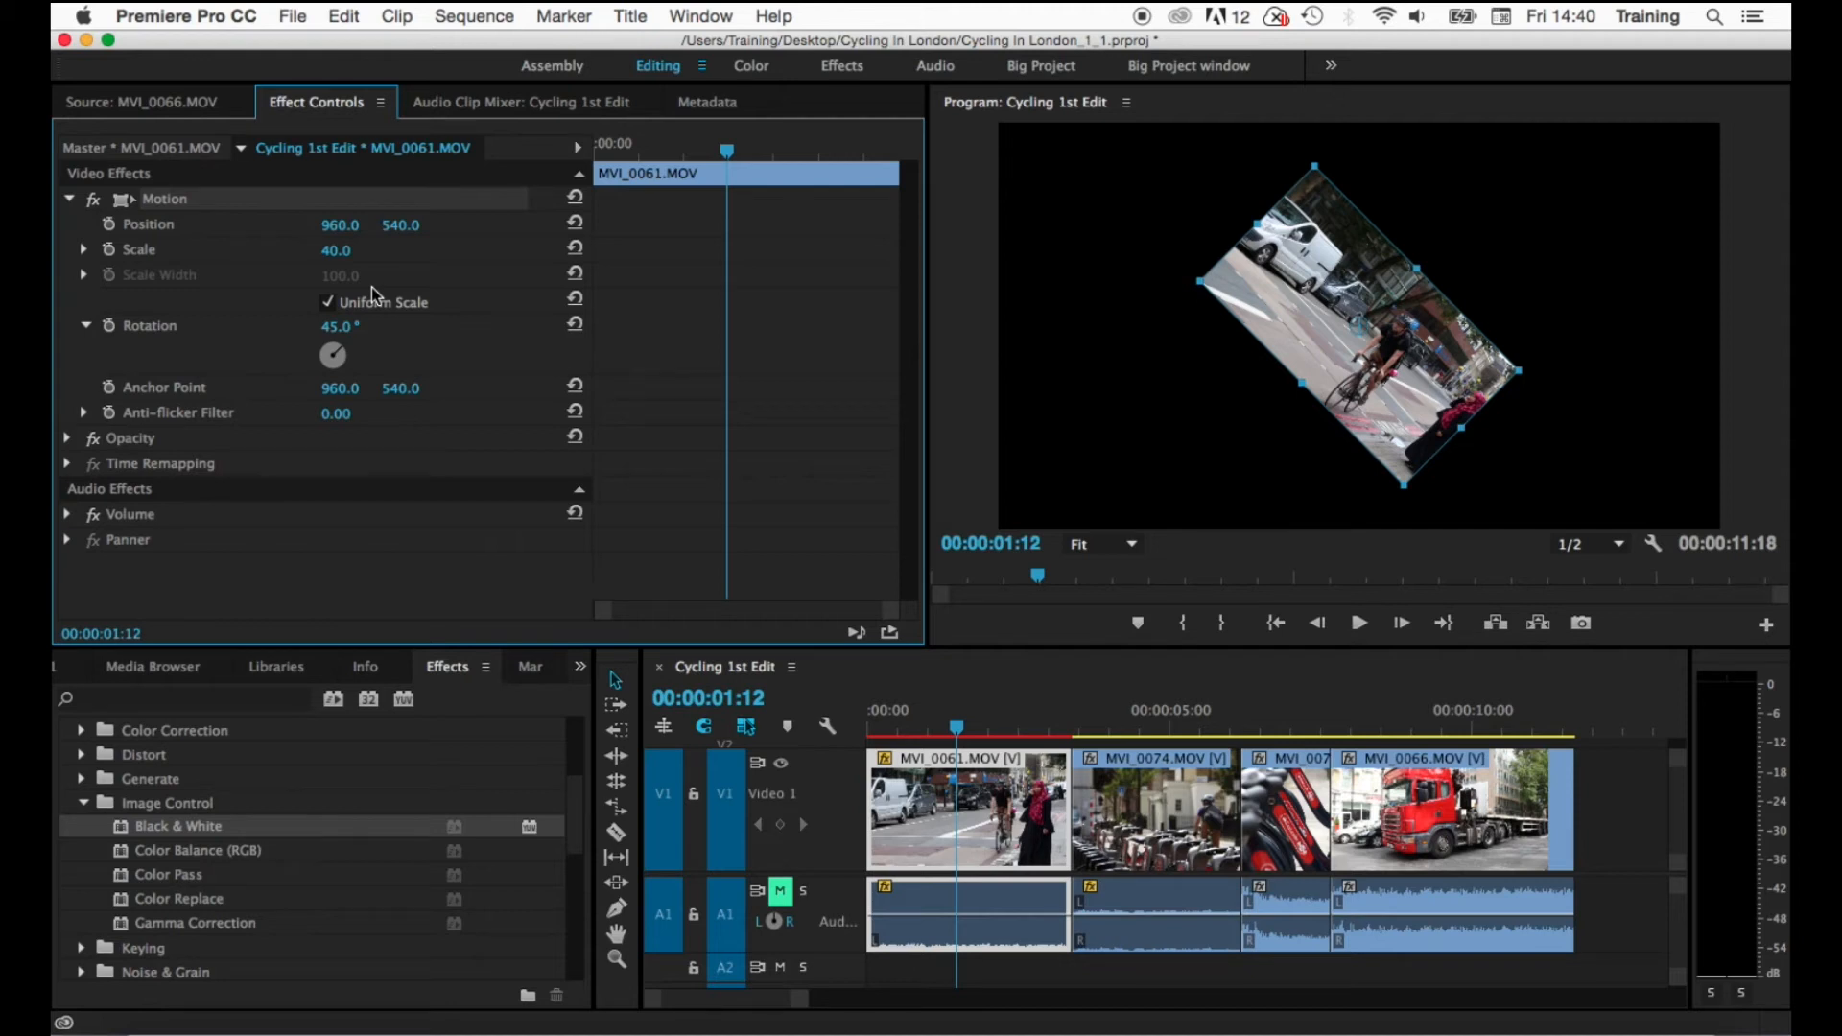
pyautogui.press('super+z')
# - Move MVI_0061.MOV up to the Video 2 track and place MVI_0074.MOV beneath it at the start of Video 1
pyautogui.moveTo(812, 749); pyautogui.dragTo(814, 810)
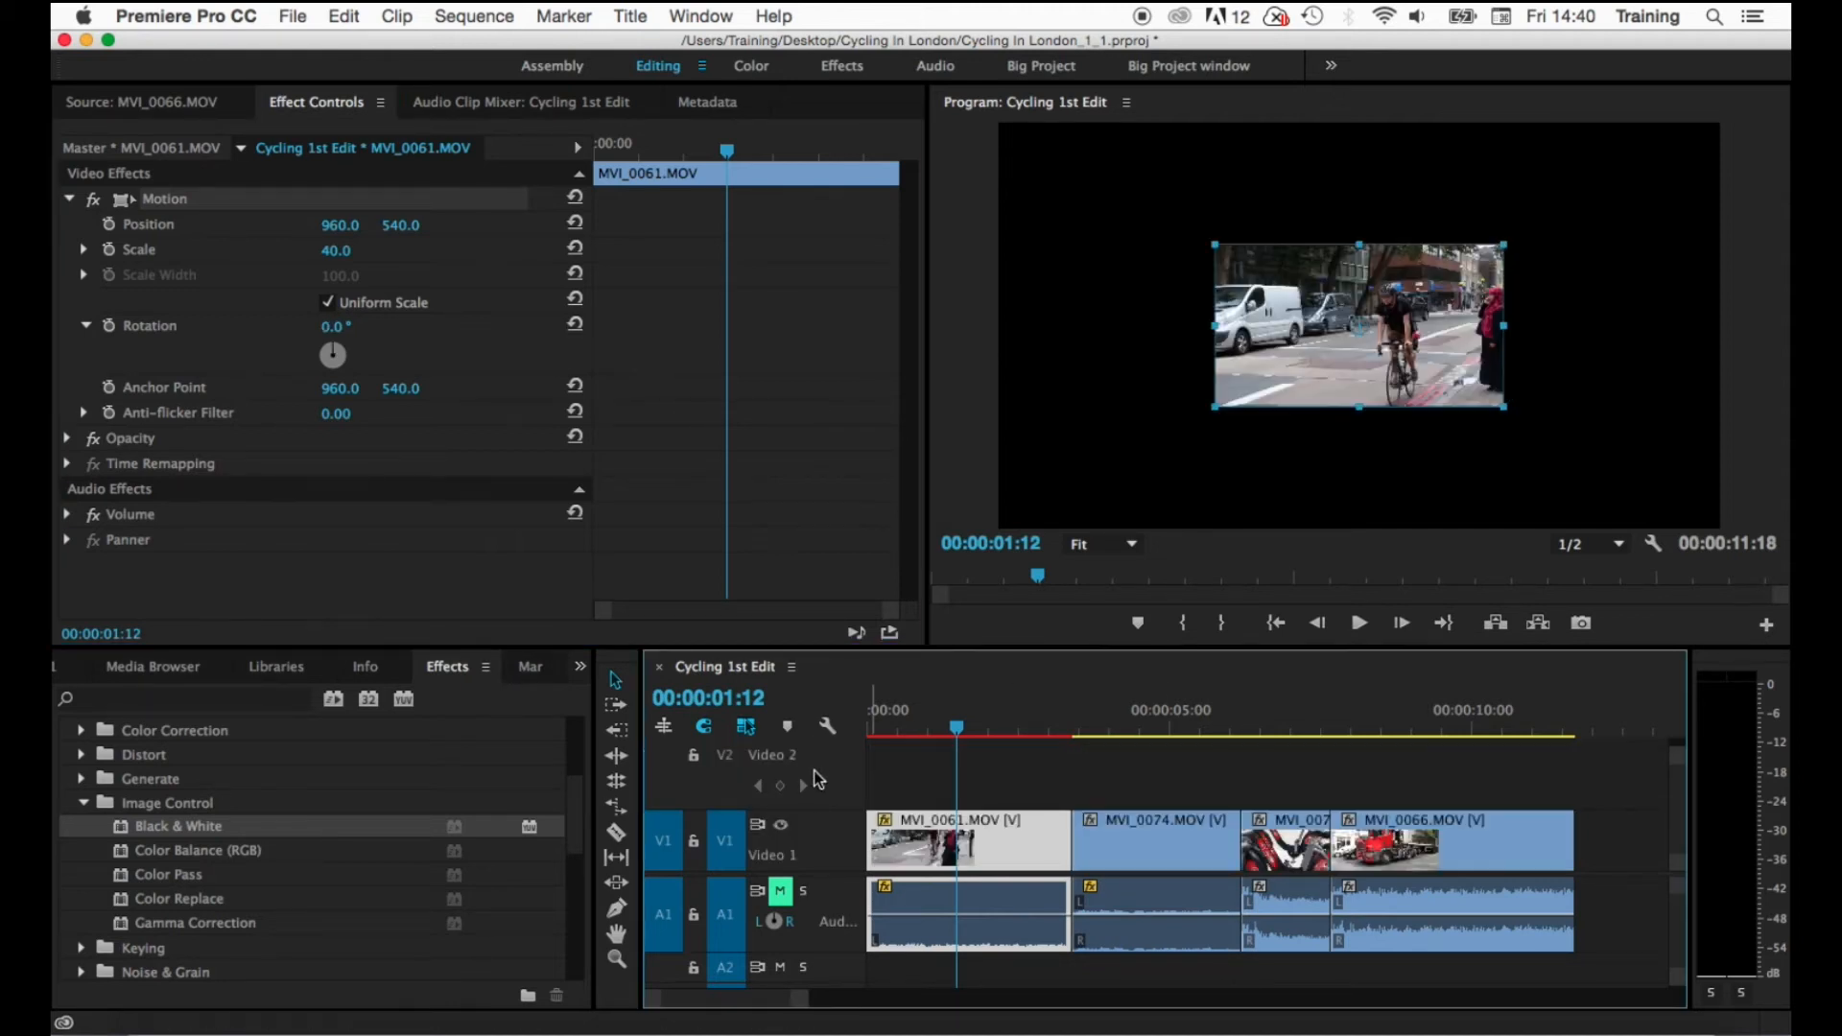
pyautogui.moveTo(971, 844); pyautogui.dragTo(966, 792)
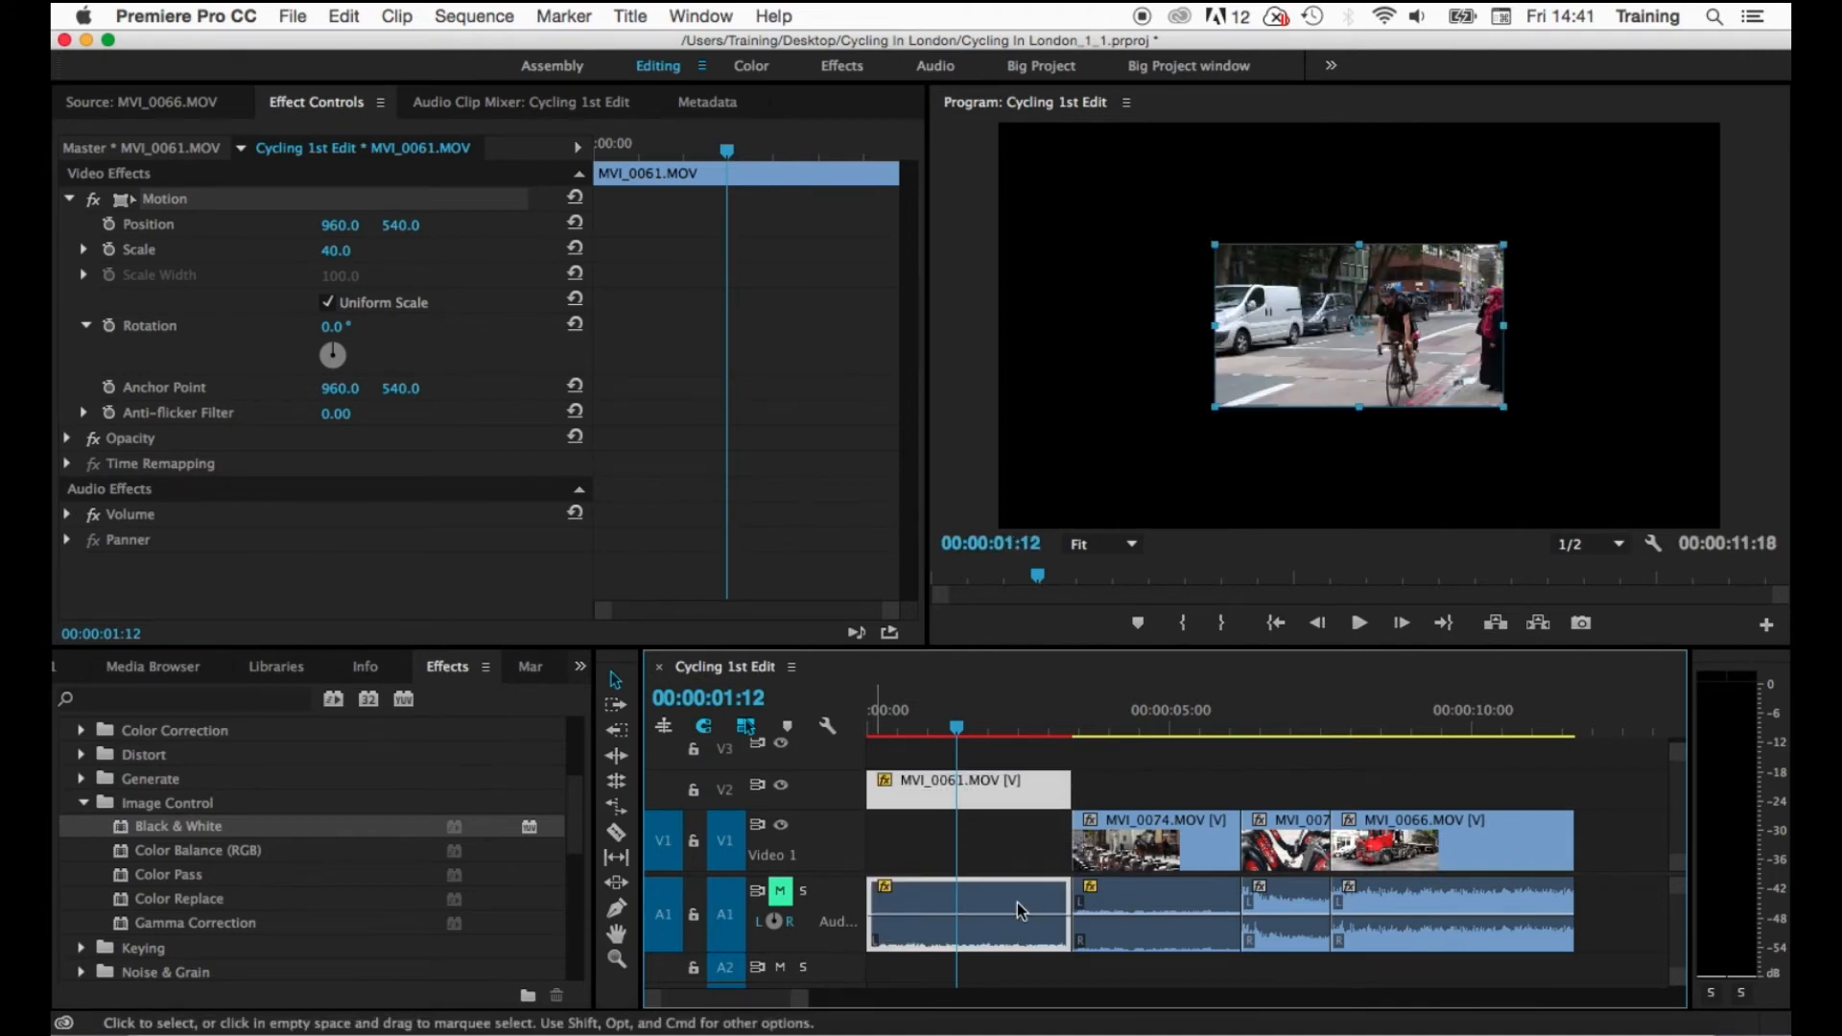
pyautogui.moveTo(1143, 881); pyautogui.dragTo(940, 881)
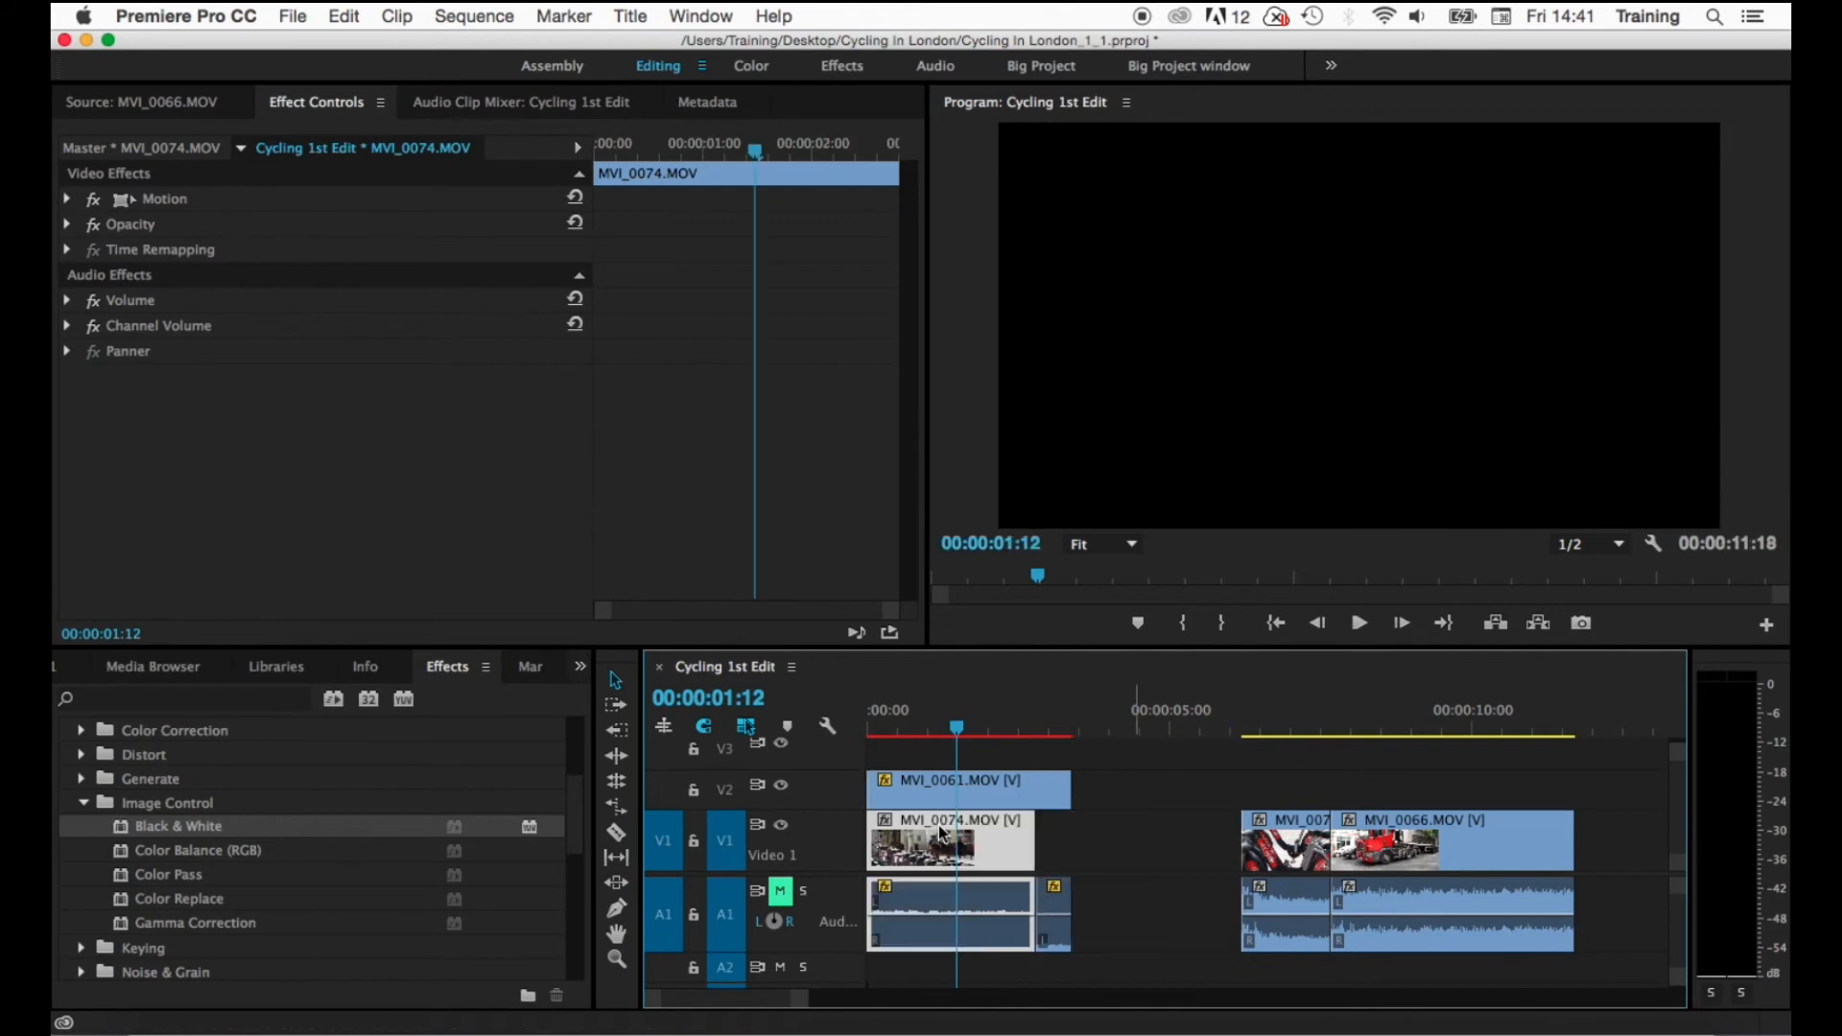
# - Select the MVI_0061.MOV clip and move its picture in the preview to about 564.4, 315
pyautogui.click(977, 783)
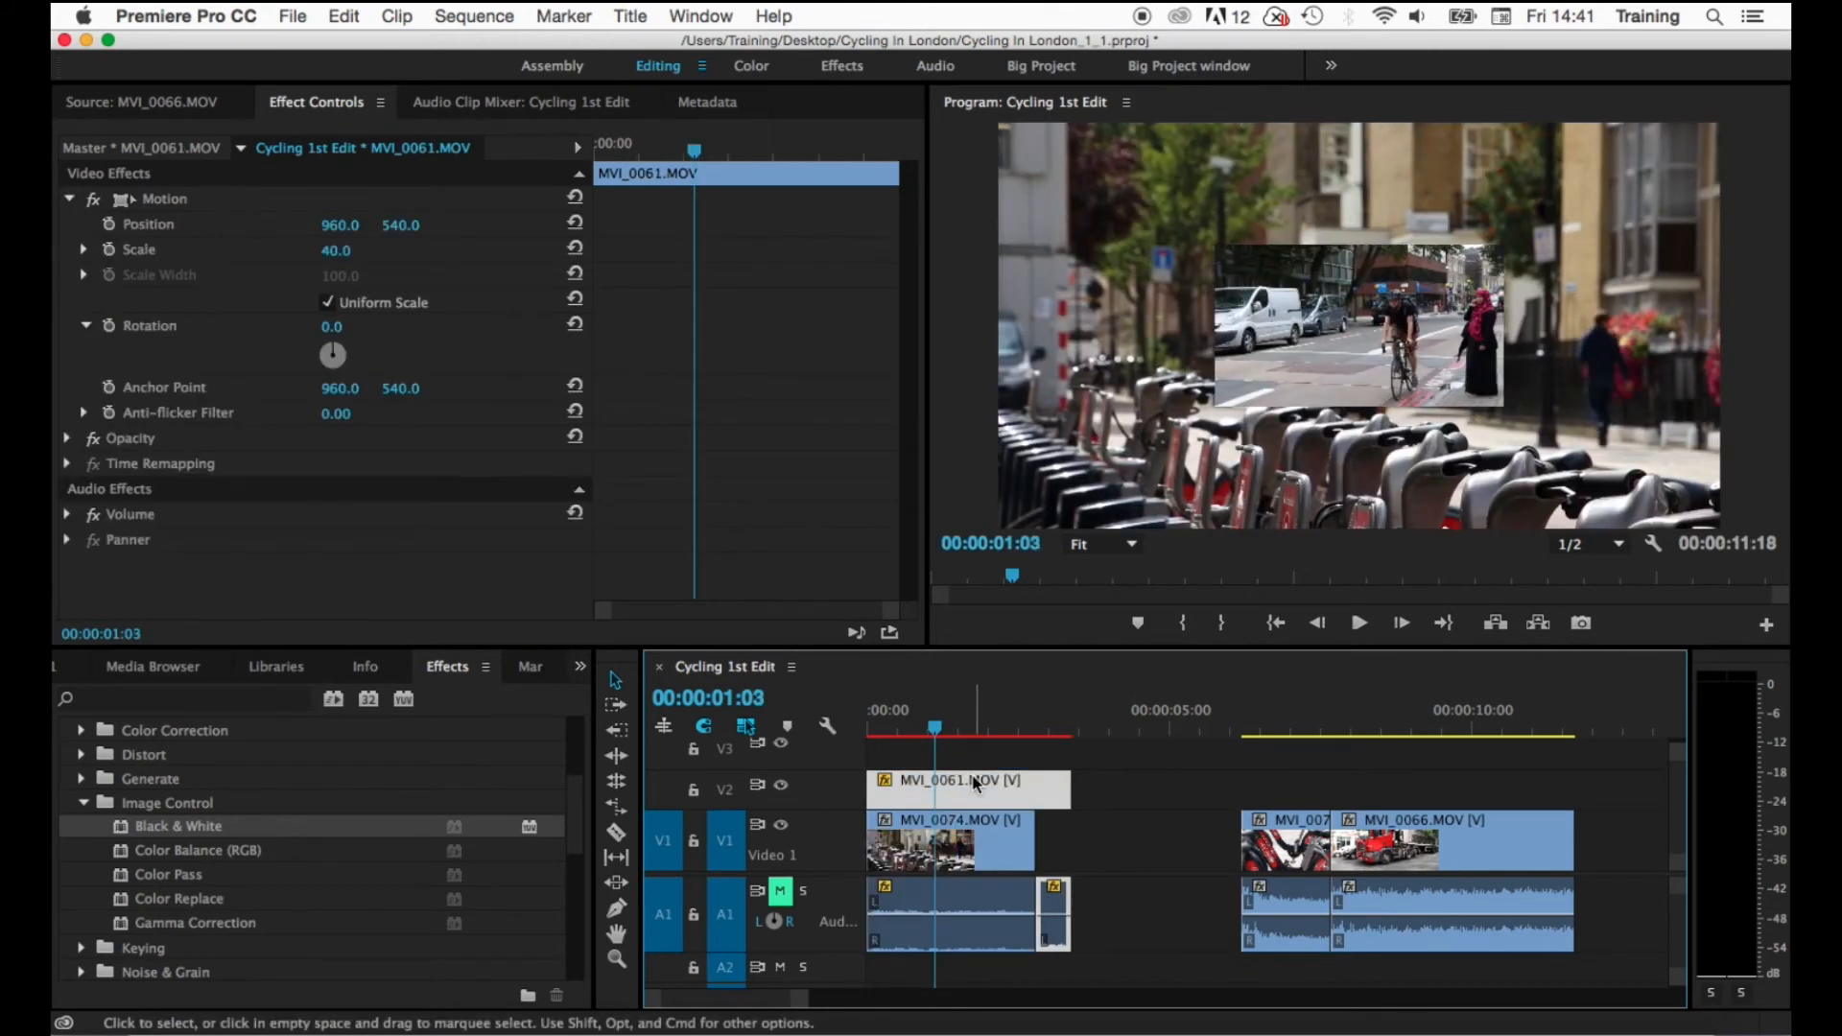
pyautogui.click(1326, 349)
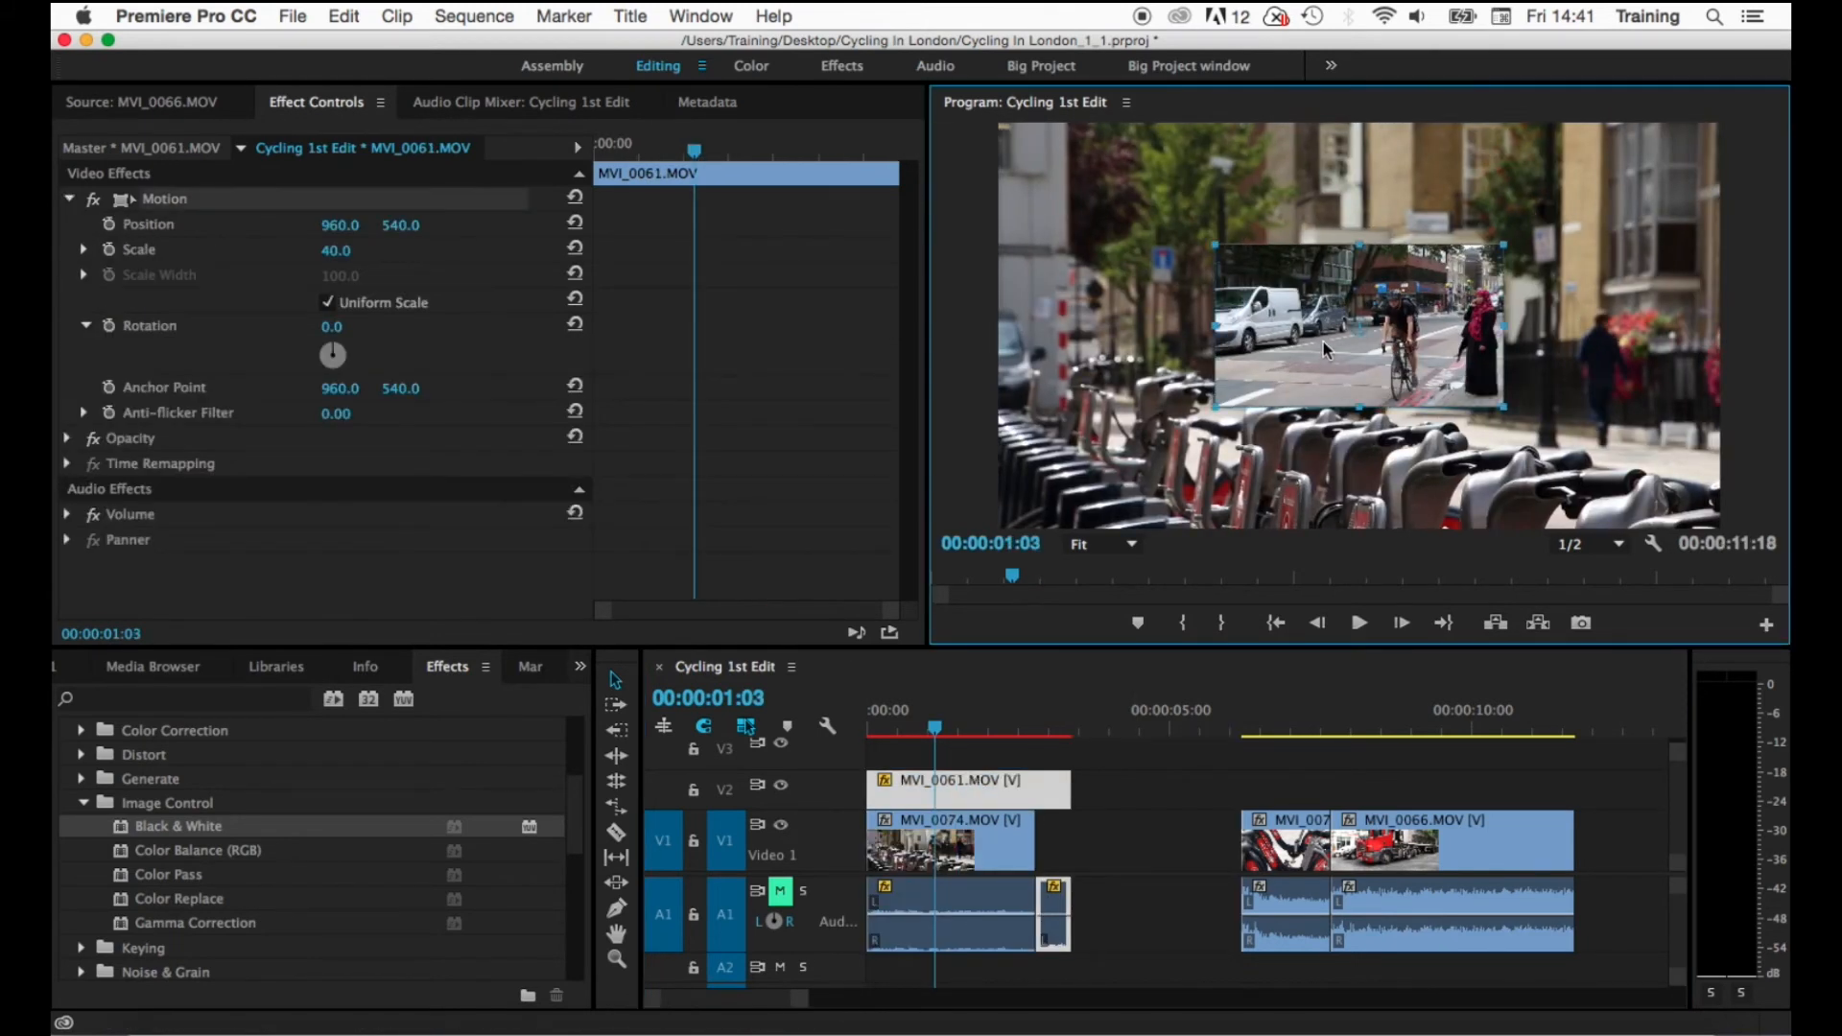
pyautogui.moveTo(1325, 349); pyautogui.dragTo(1182, 256)
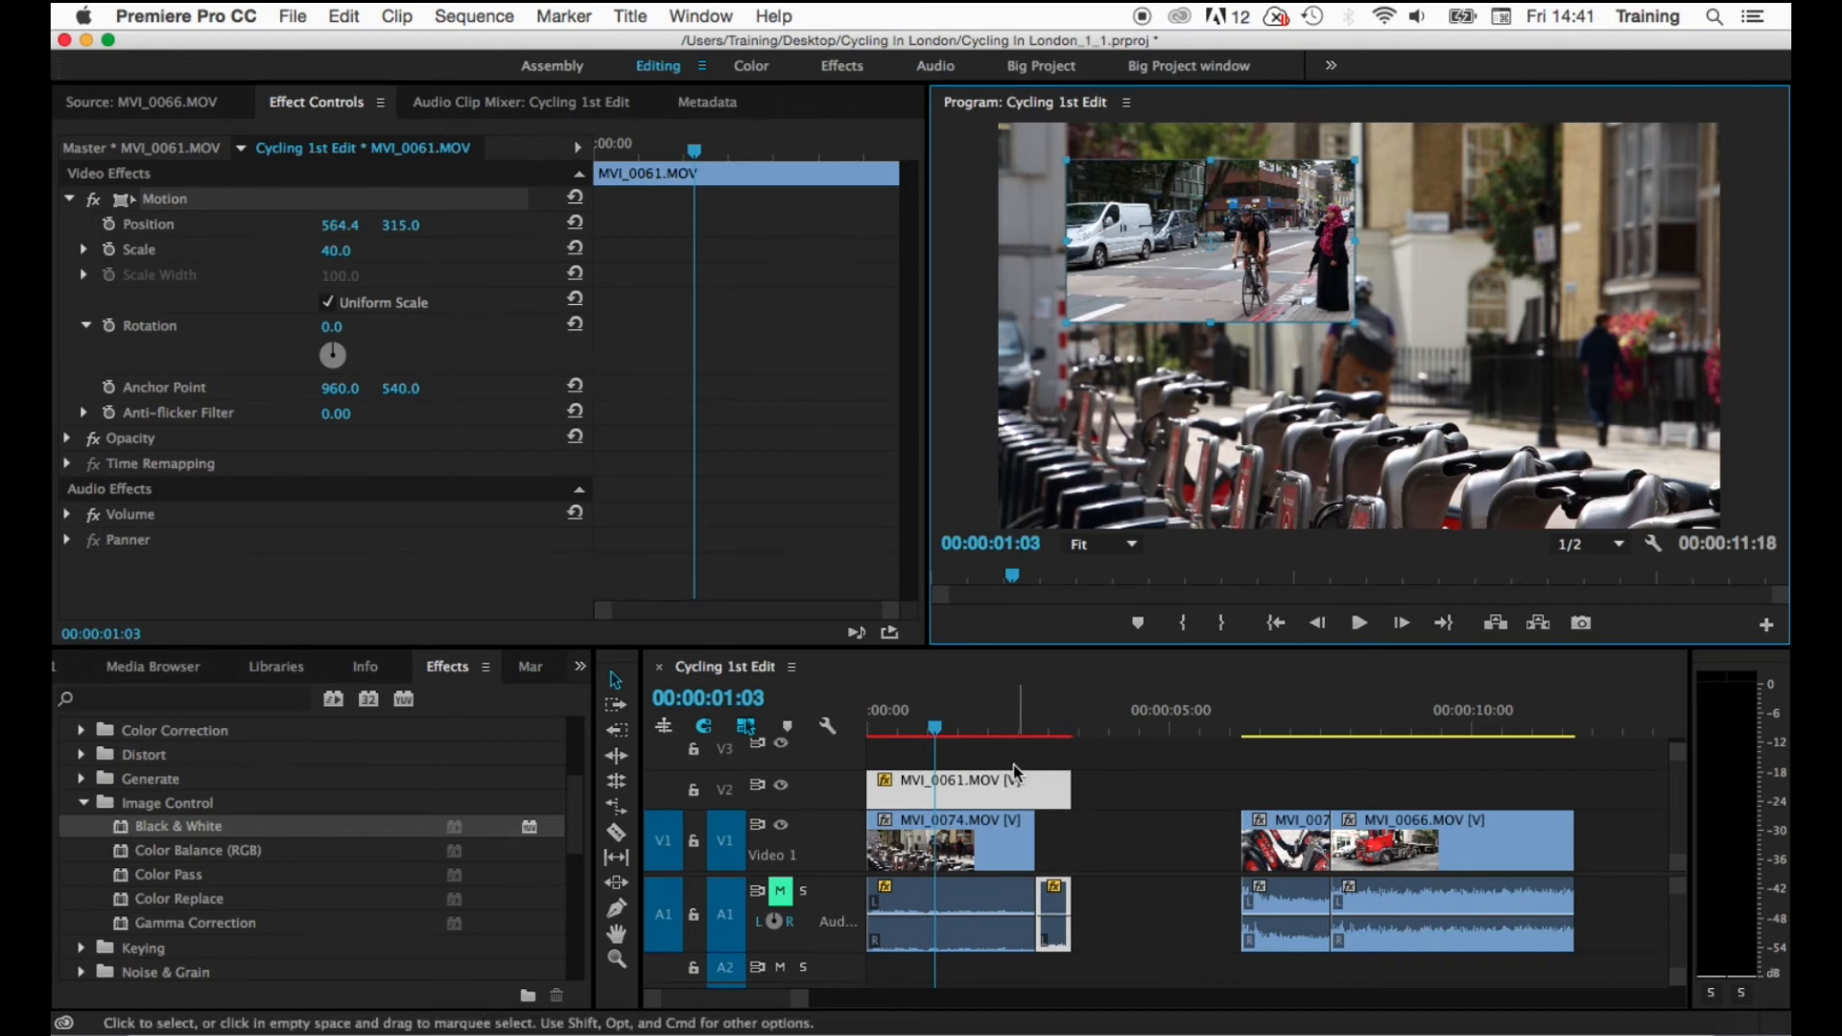
# - Scale the MVI_0074.MOV background clip to 45 and move its picture to about 1423.1, 514.3
pyautogui.click(983, 834)
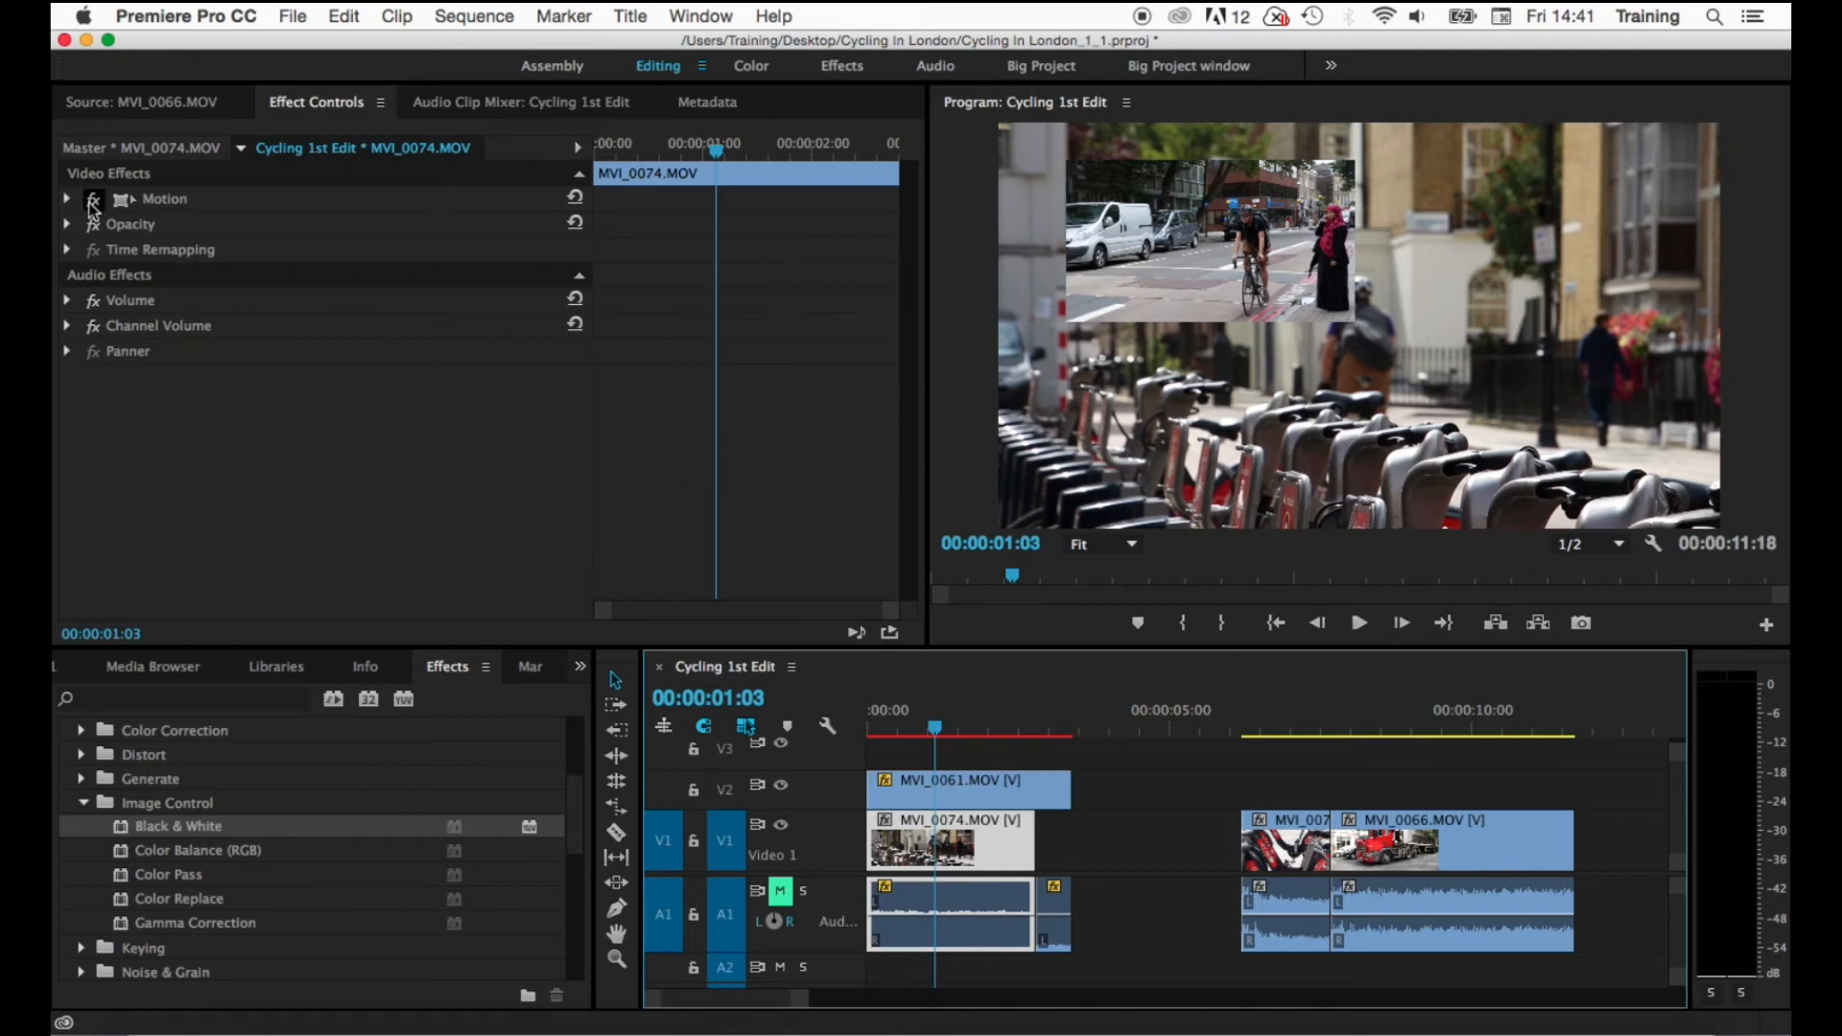
pyautogui.click(71, 200)
pyautogui.moveTo(349, 256)
pyautogui.mouseDown()
pyautogui.moveTo(288, 253)
pyautogui.moveTo(353, 252)
pyautogui.mouseUp()
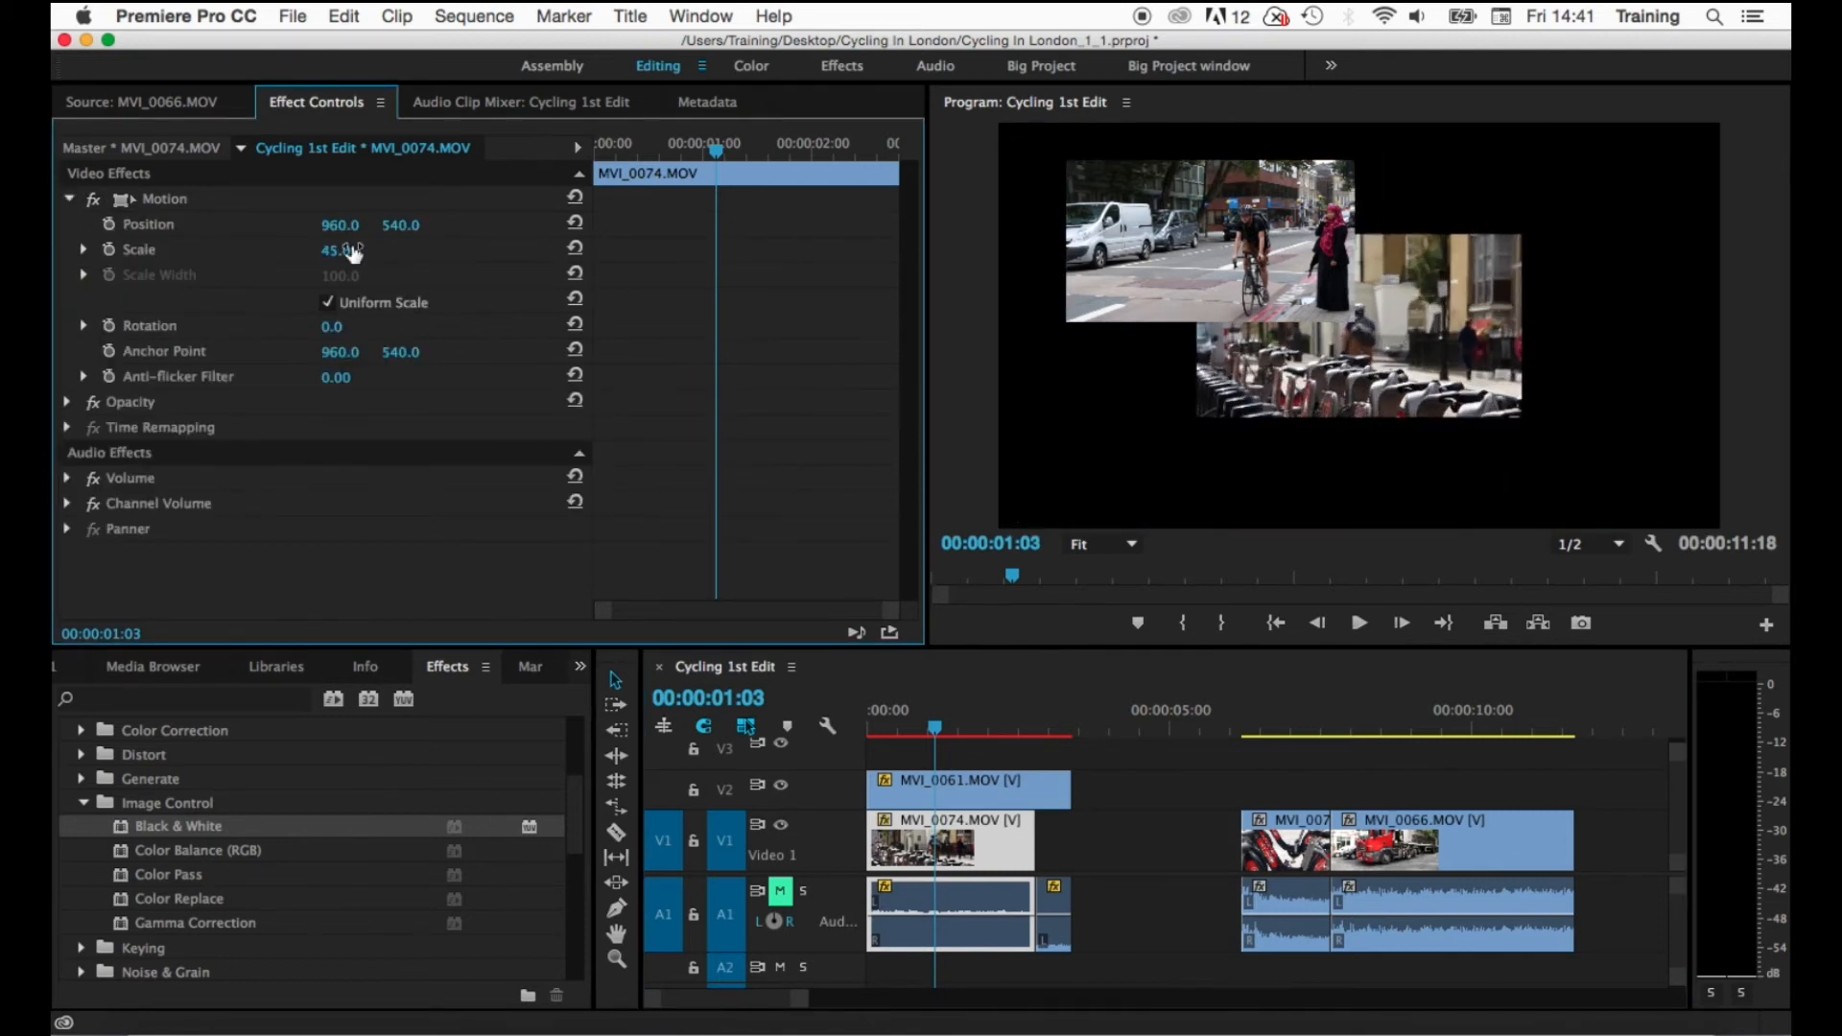
pyautogui.click(1401, 372)
pyautogui.moveTo(1403, 372); pyautogui.dragTo(1581, 361)
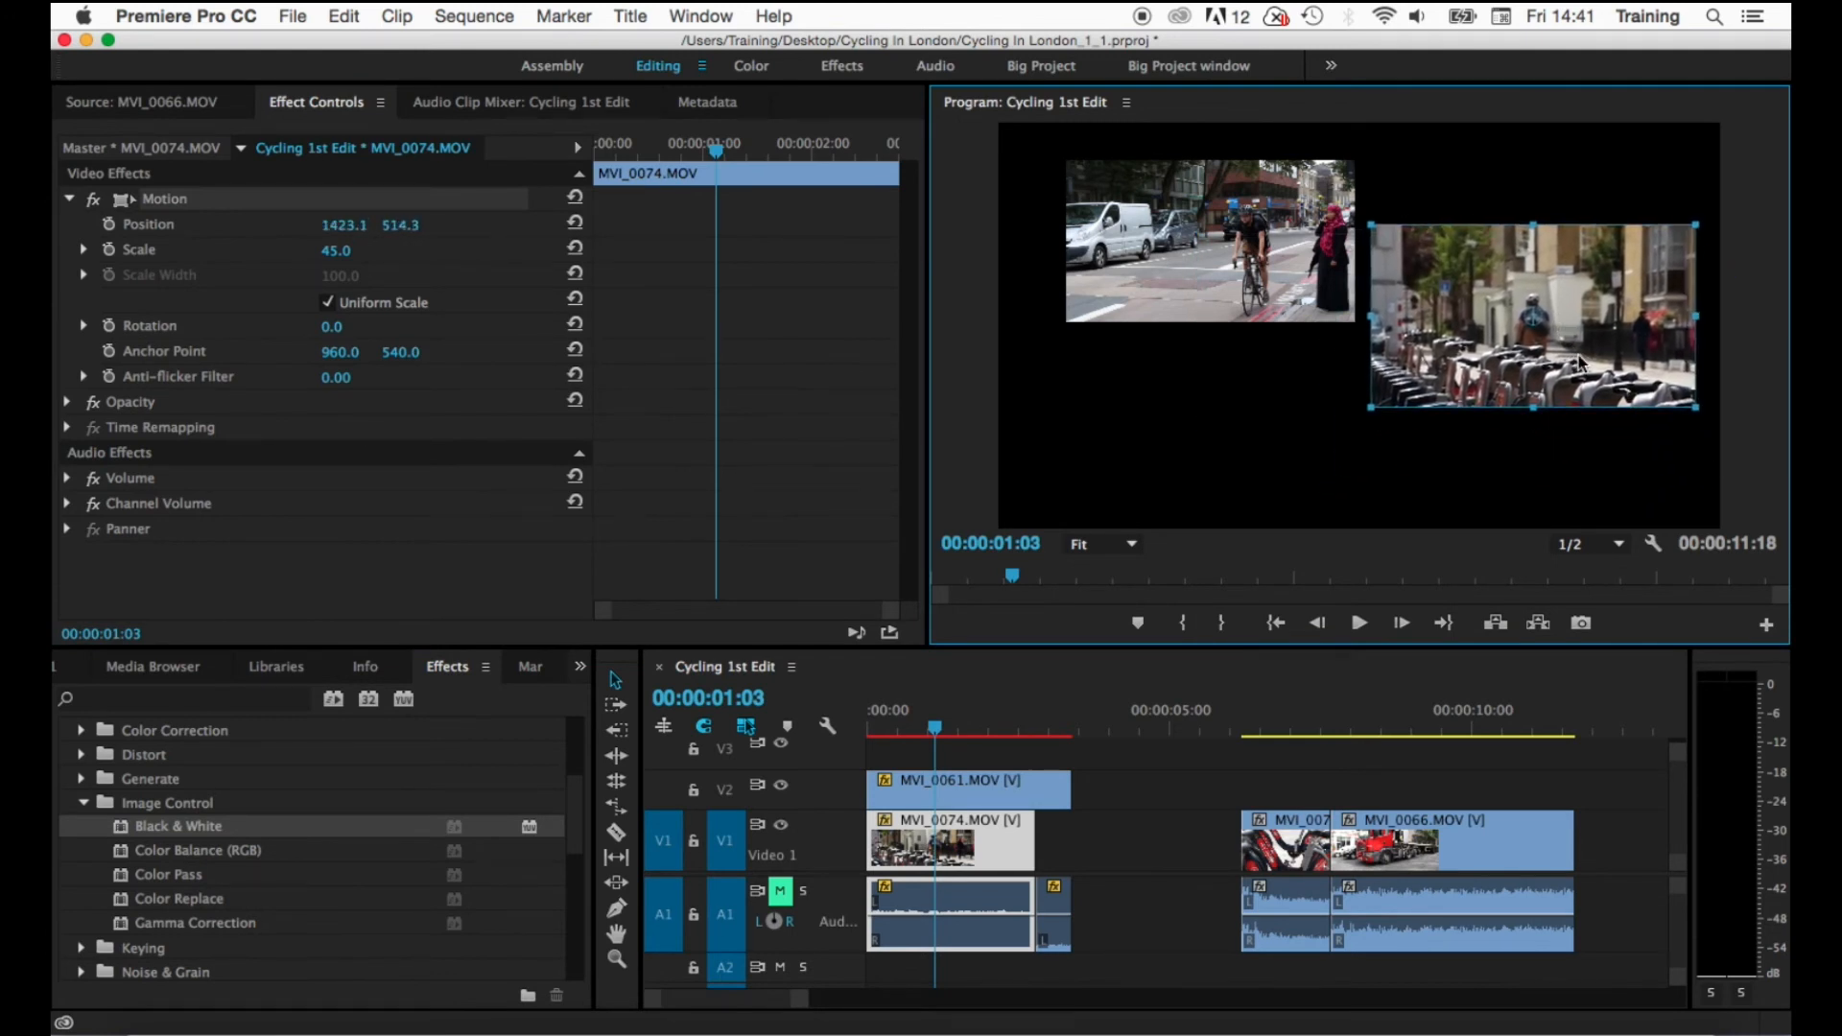
# - Reposition the MVI_0061.MOV inset at about 651.3, 340.7 over the full-frame background clip
pyautogui.click(1178, 282)
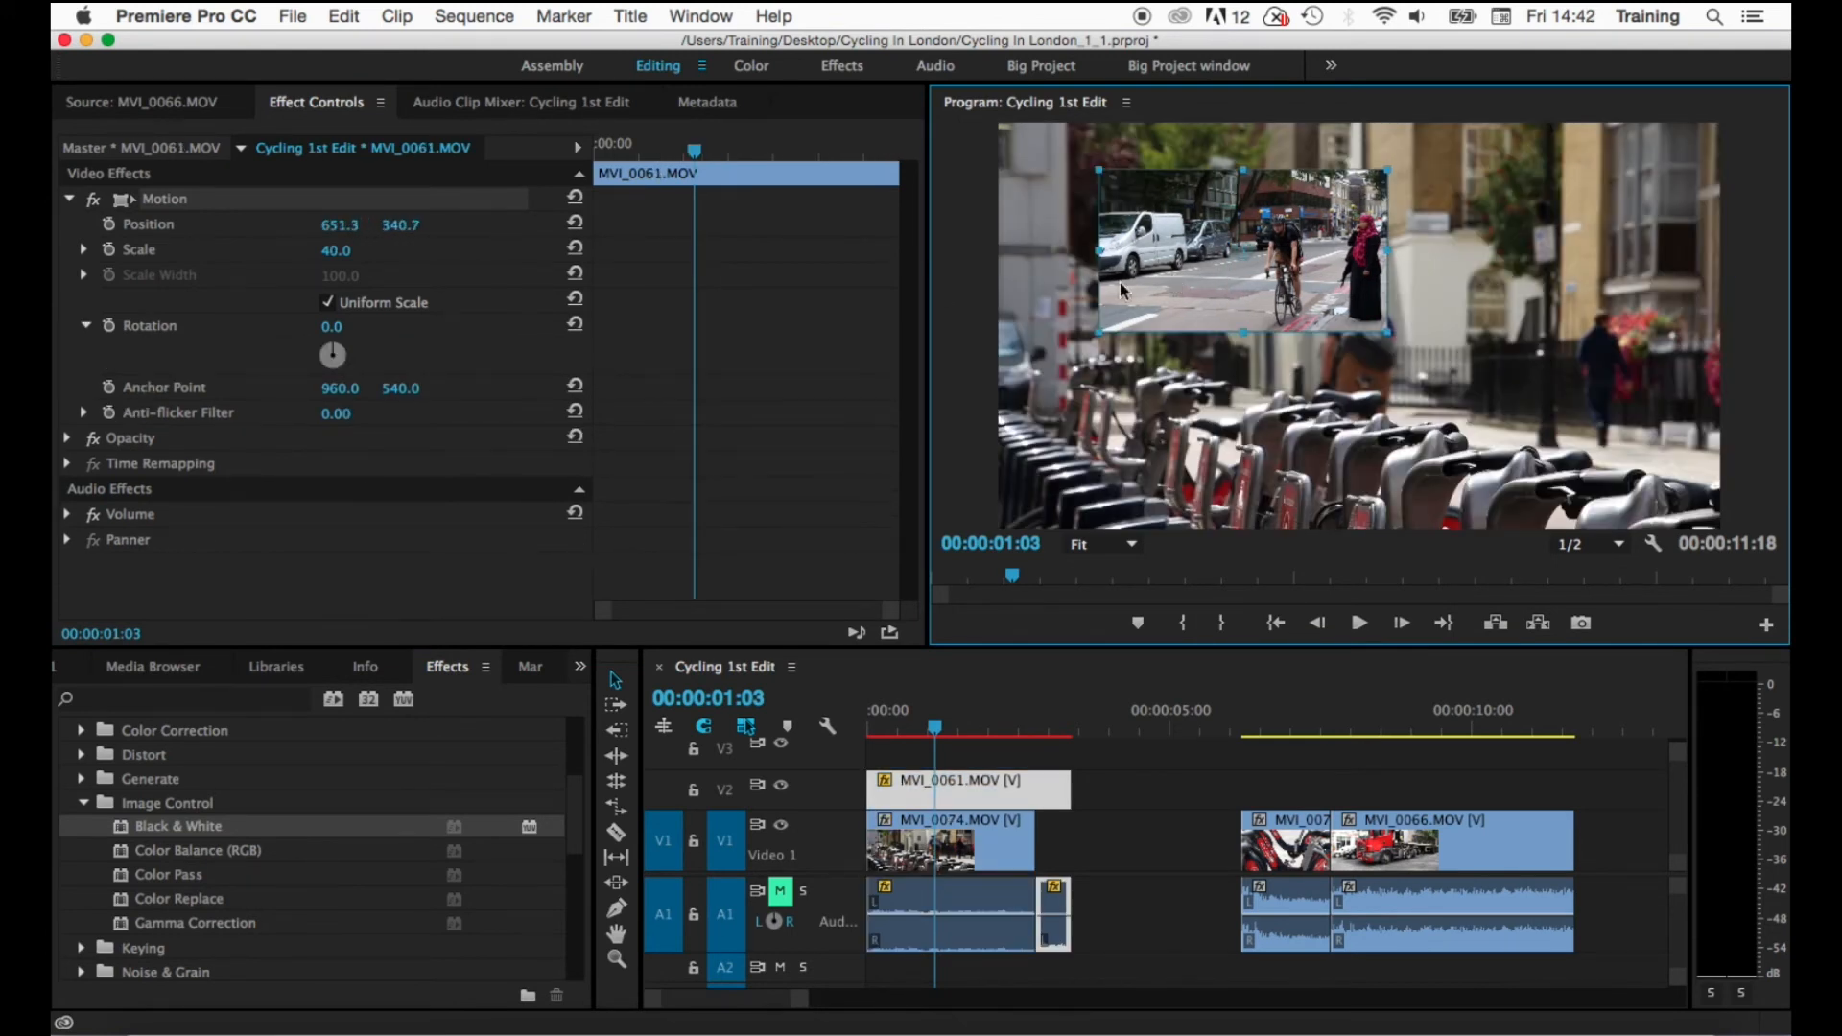
# - Reset the Motion effect on the MVI_0061.MOV clip to its defaults and turn off keyframing for its opacity
pyautogui.click(577, 200)
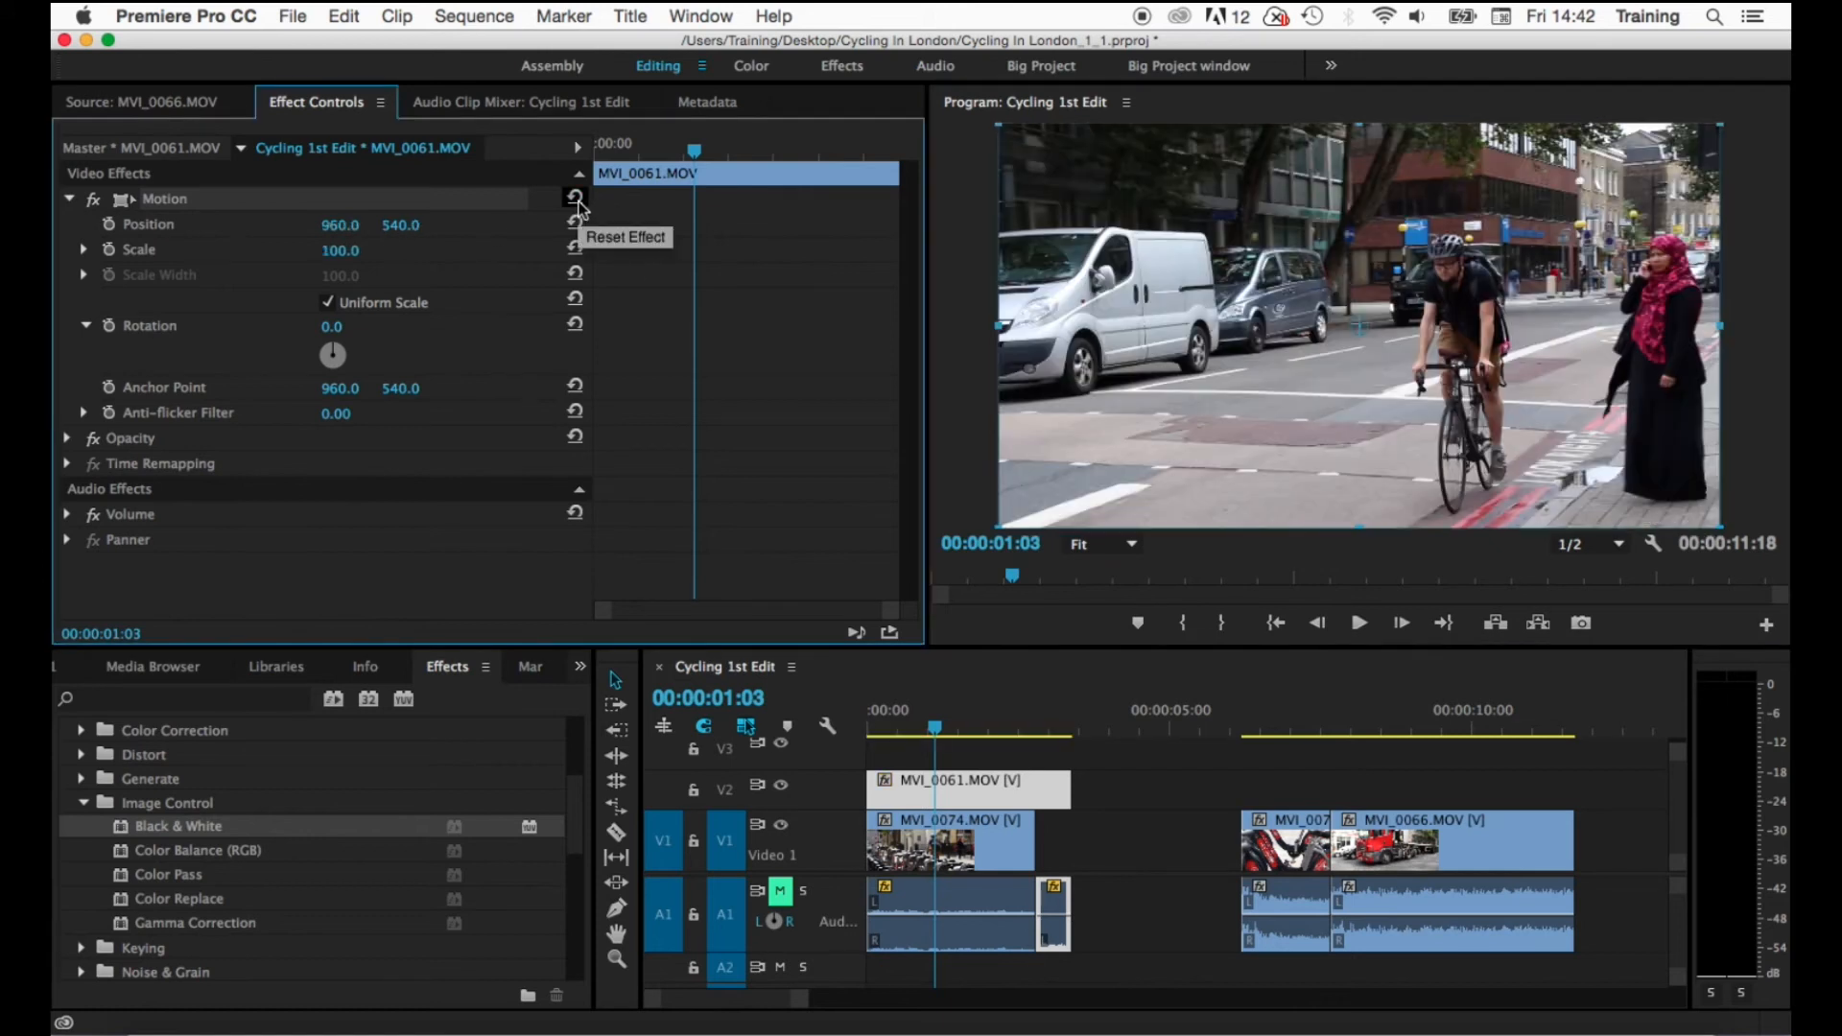
pyautogui.click(69, 199)
pyautogui.click(70, 226)
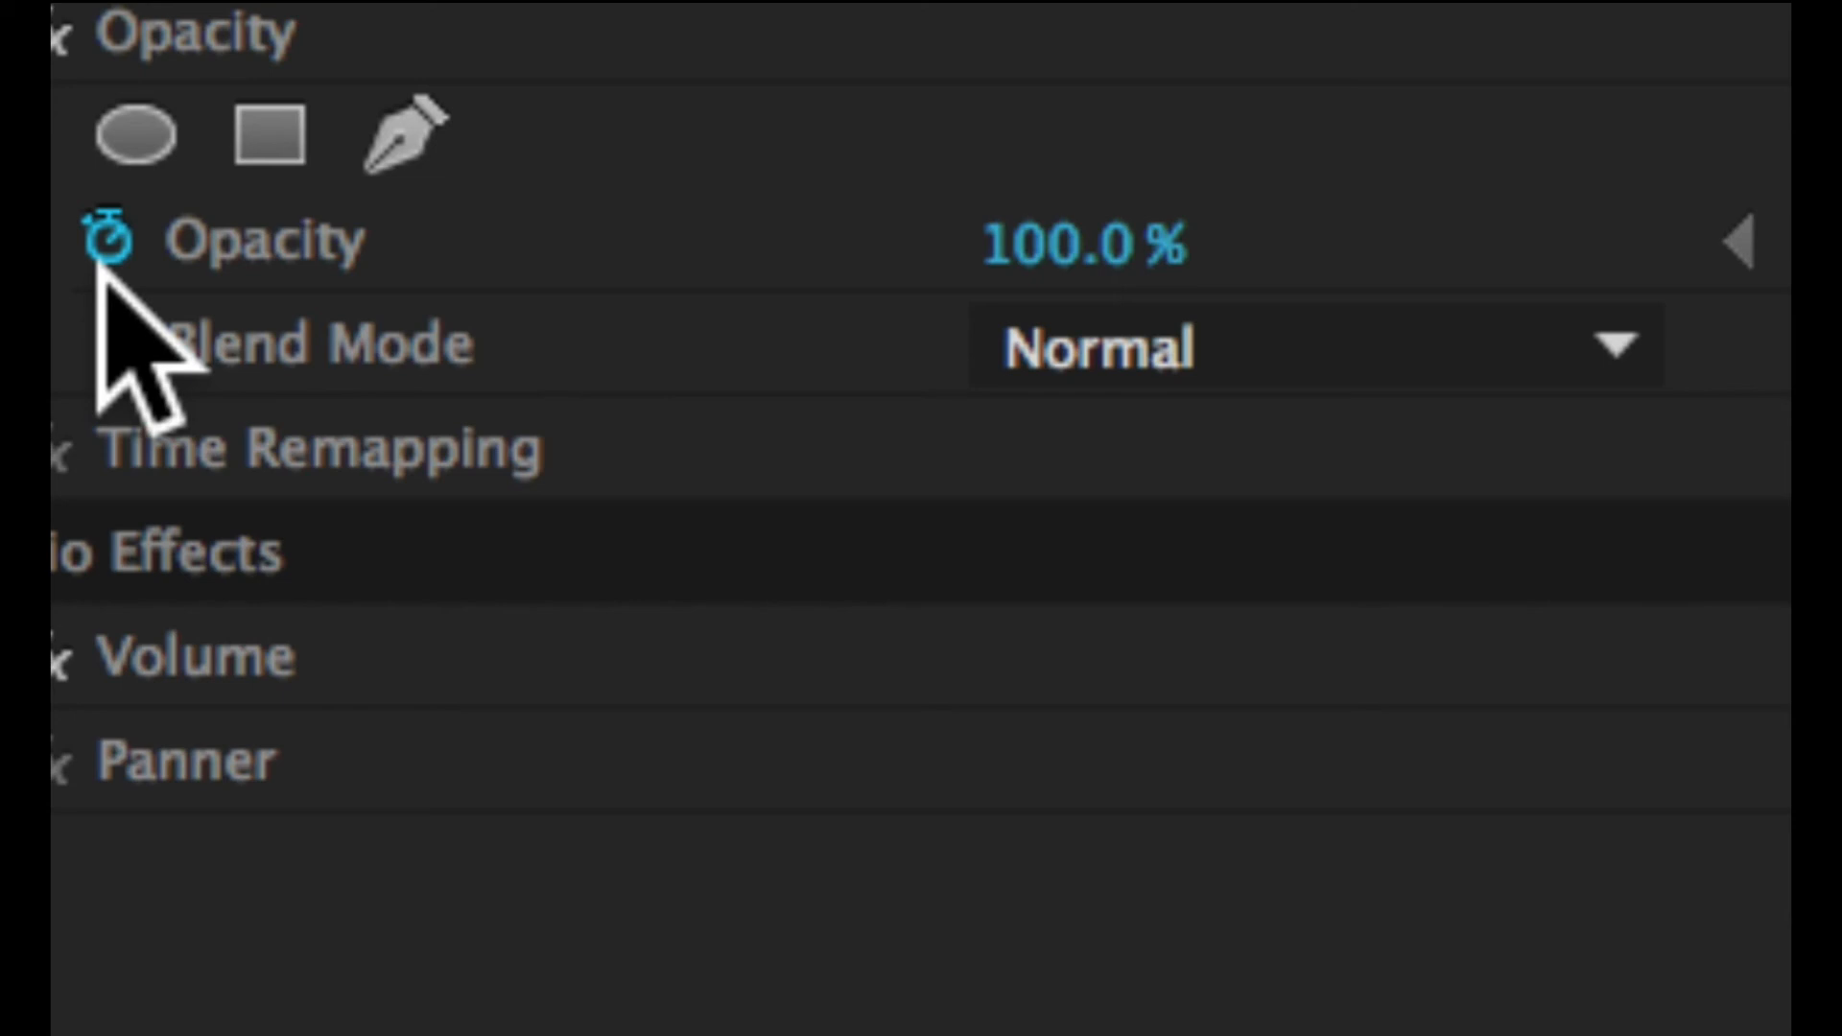
pyautogui.click(110, 239)
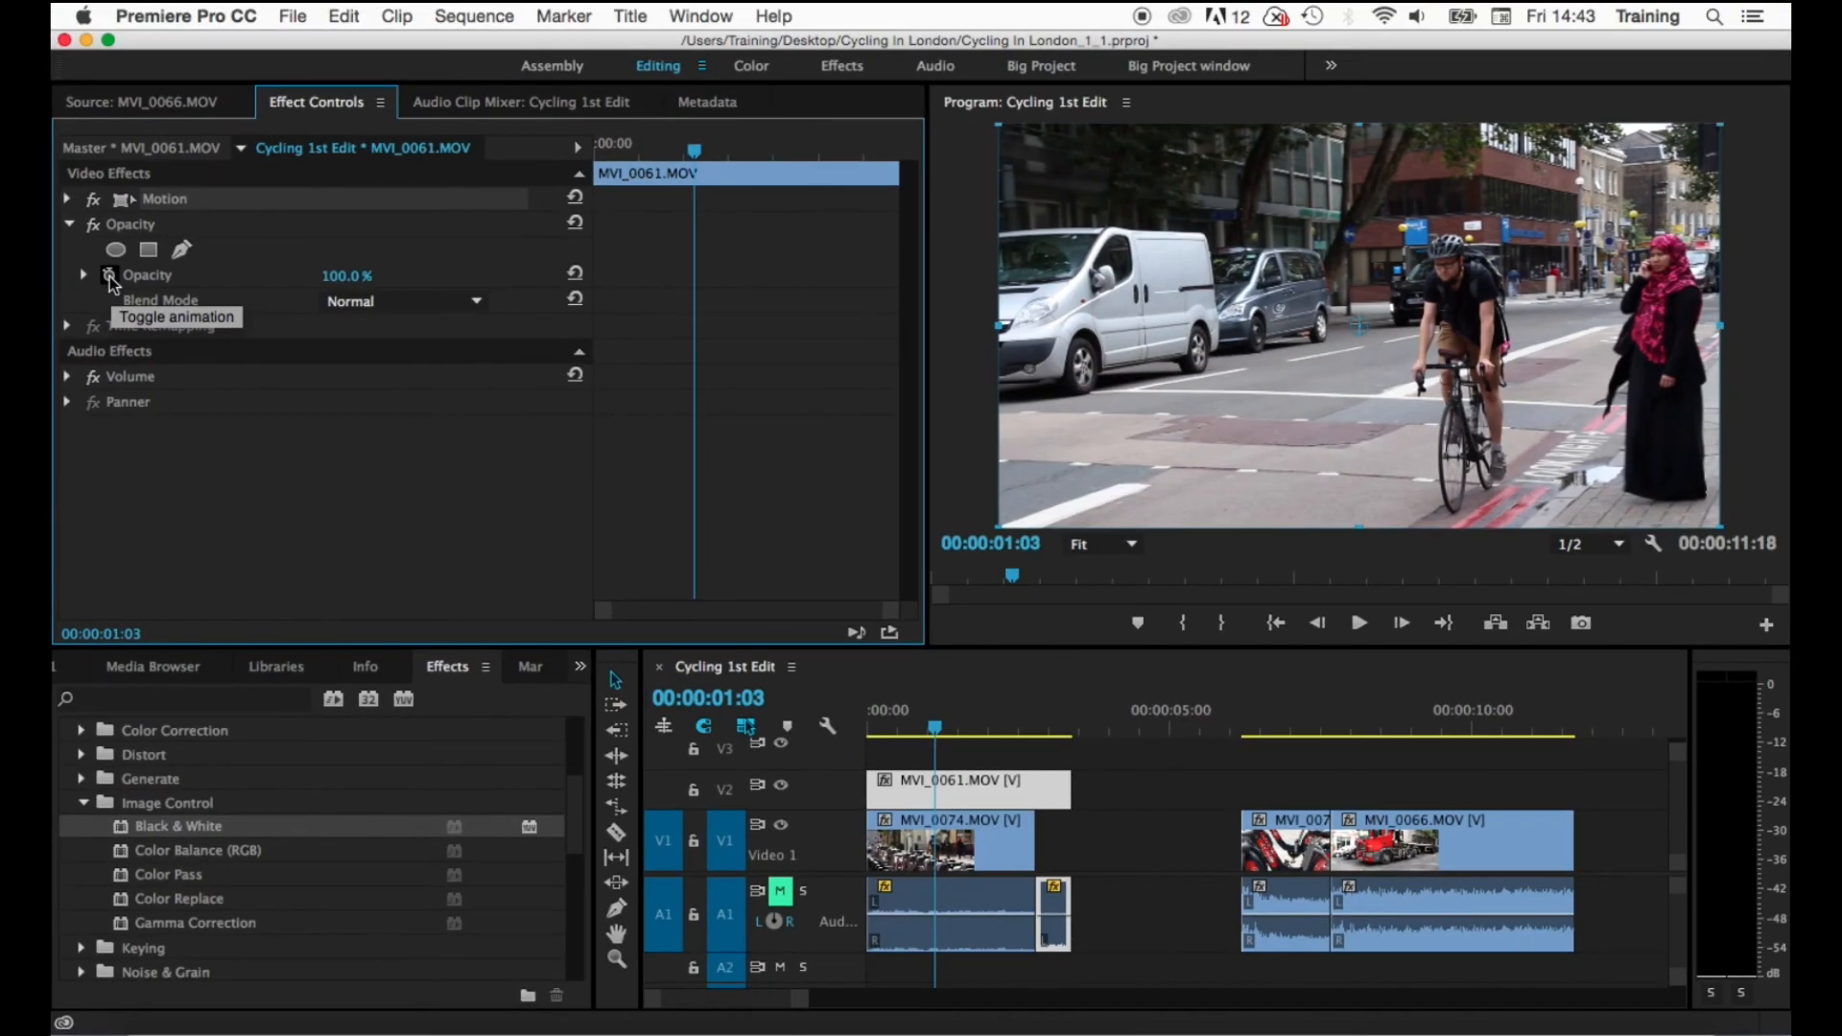
# - Try lowering the MVI_0061.MOV clip's opacity to 50% over the background clip, and undo the change
pyautogui.click(346, 276)
pyautogui.write('60')
pyautogui.press('Return')
pyautogui.moveTo(342, 275)
pyautogui.mouseDown()
pyautogui.moveTo(320, 275)
pyautogui.moveTo(354, 278)
pyautogui.mouseUp()
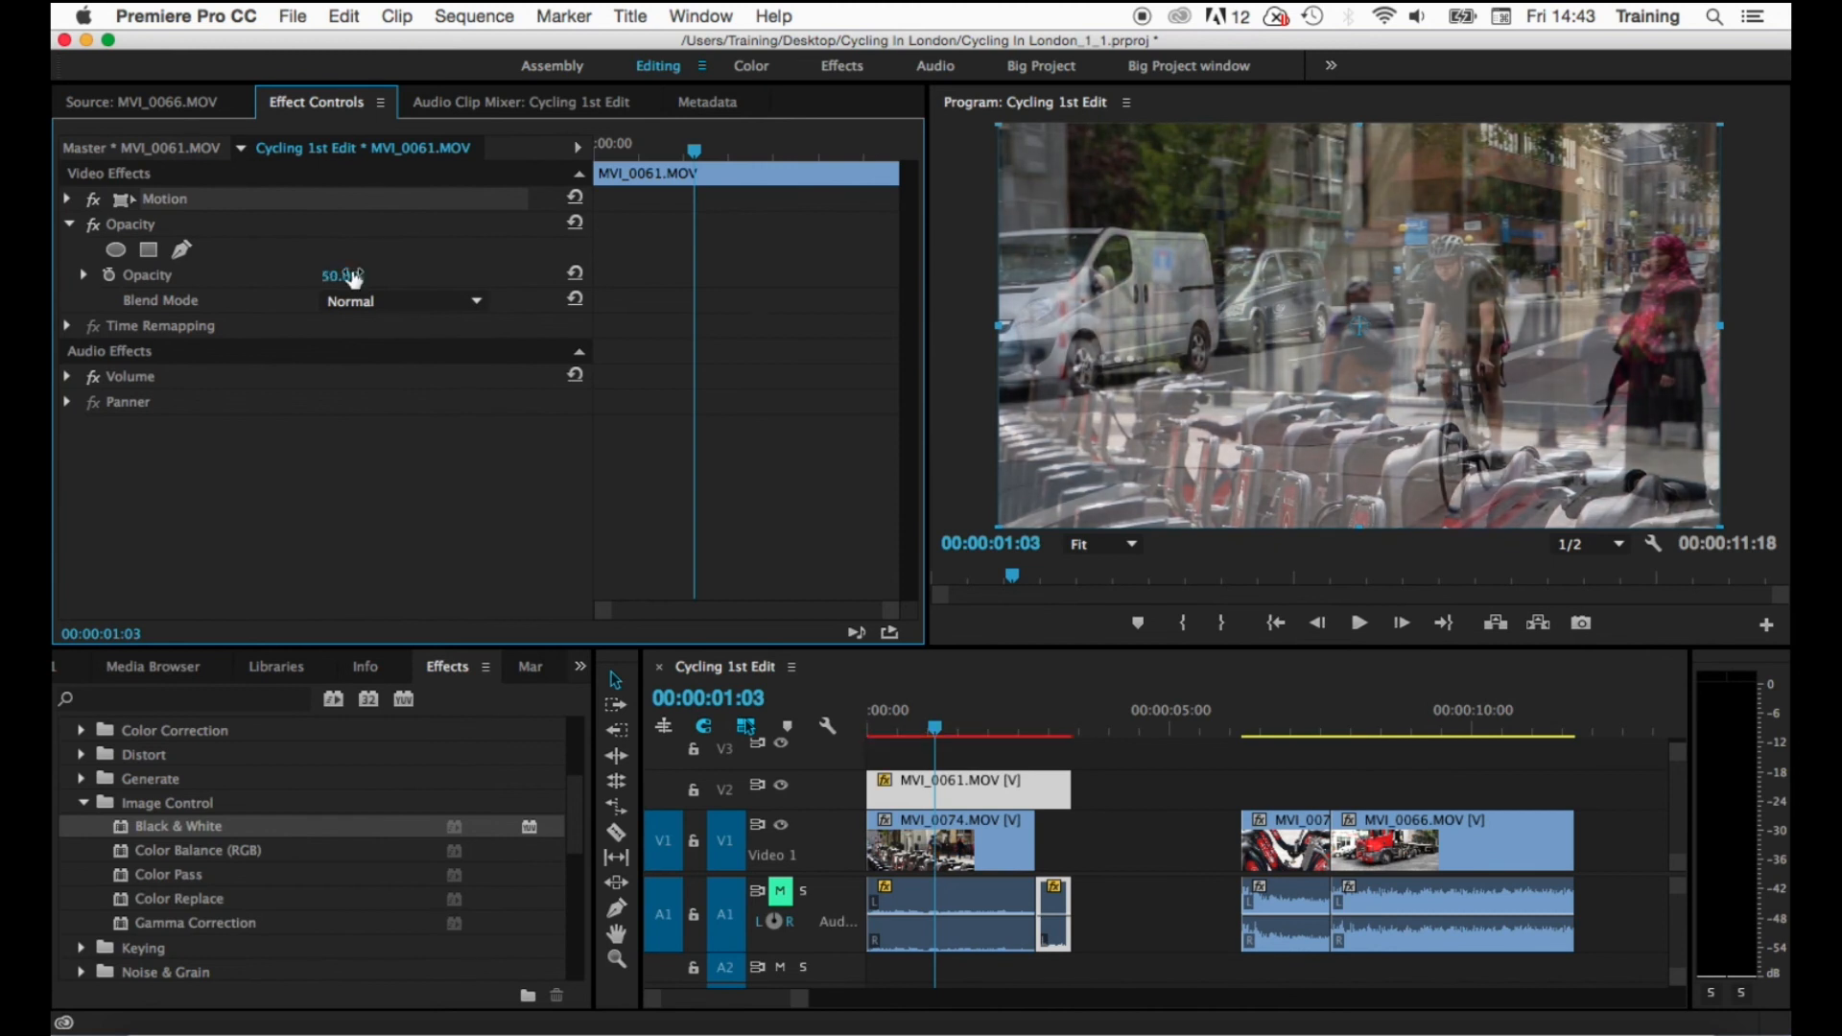
pyautogui.press('super+z')
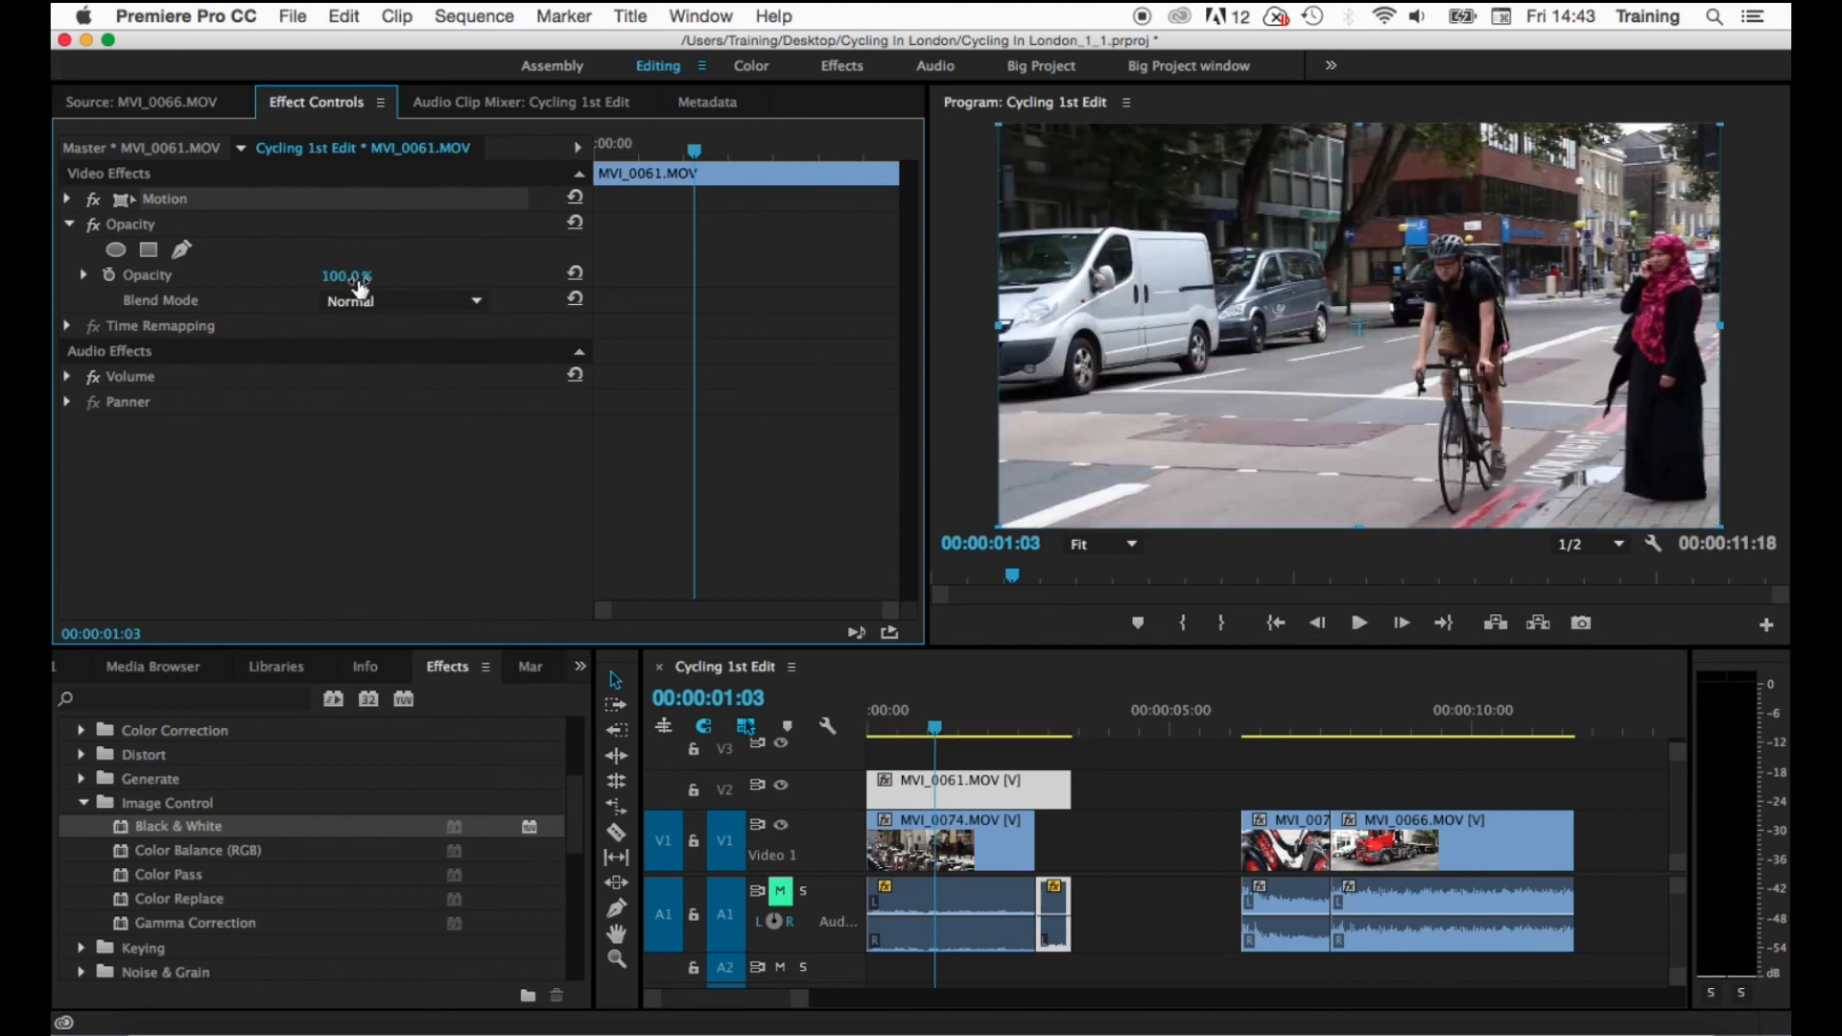
# - Try the Color Burn, Multiply, Linear Burn and Screen blend modes on the MVI_0061.MOV clip
pyautogui.click(458, 309)
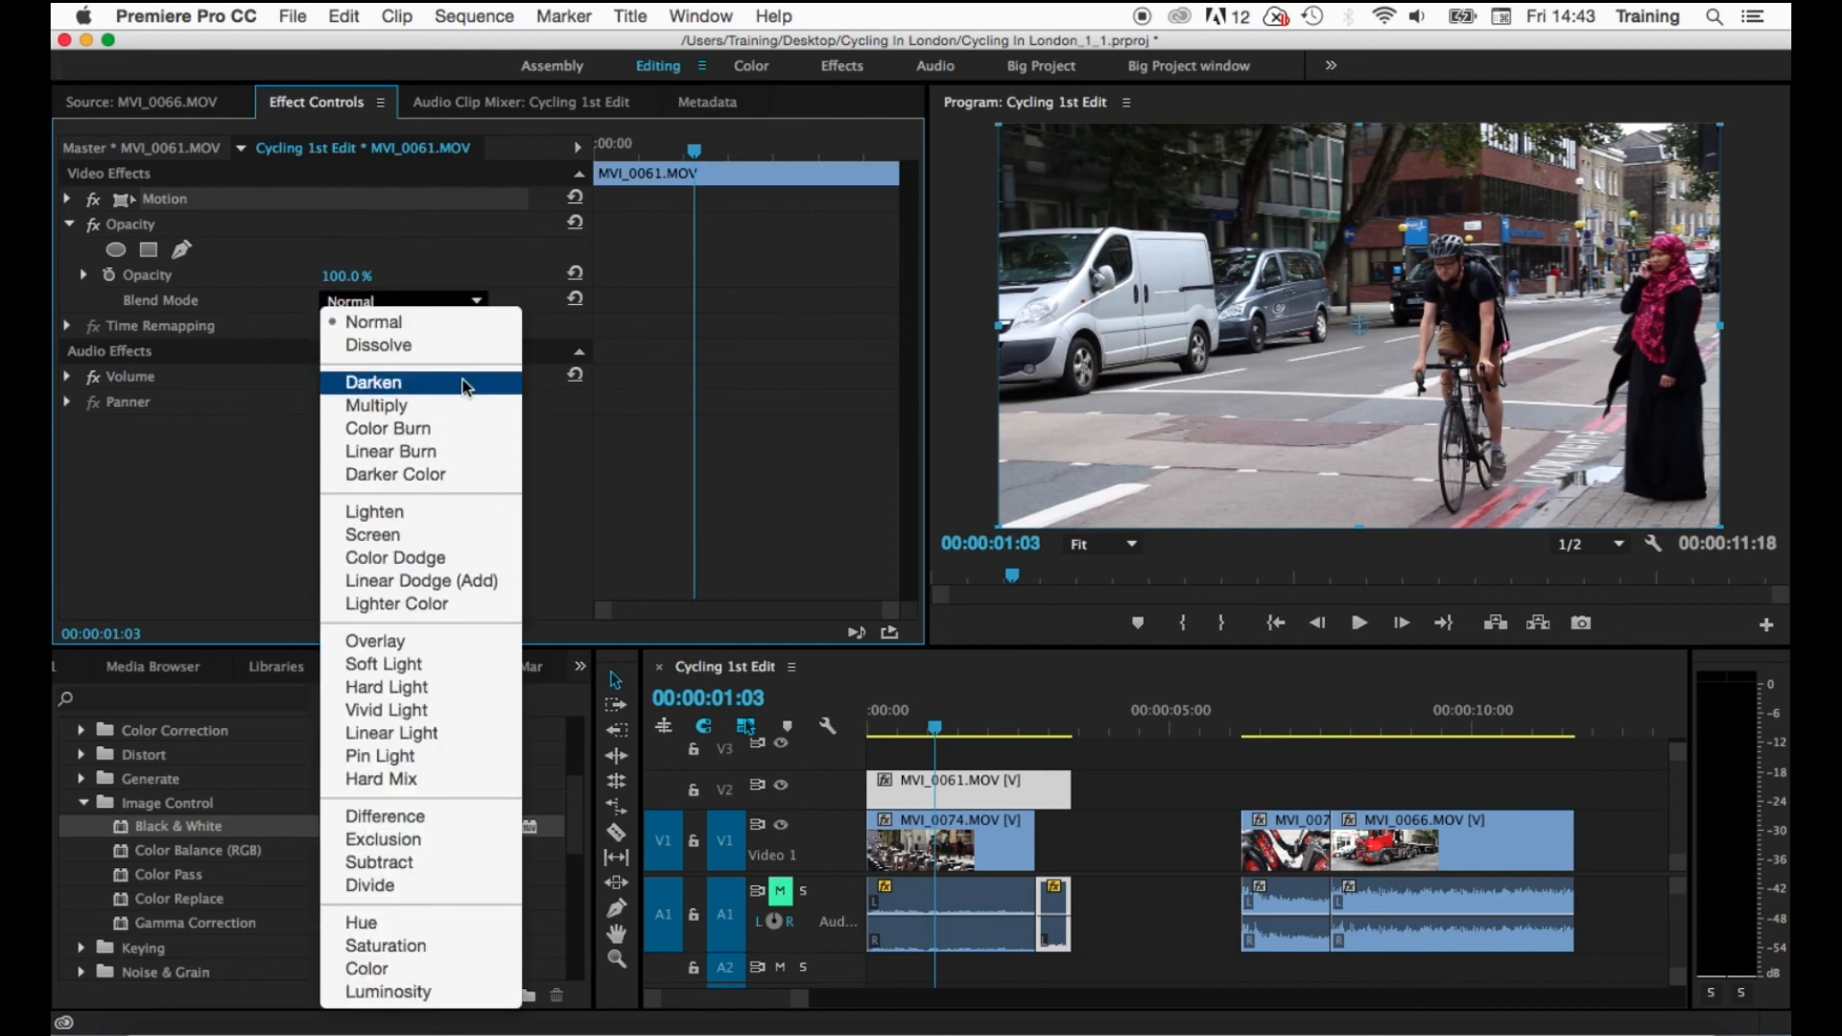
pyautogui.press('Escape')
pyautogui.click(403, 301)
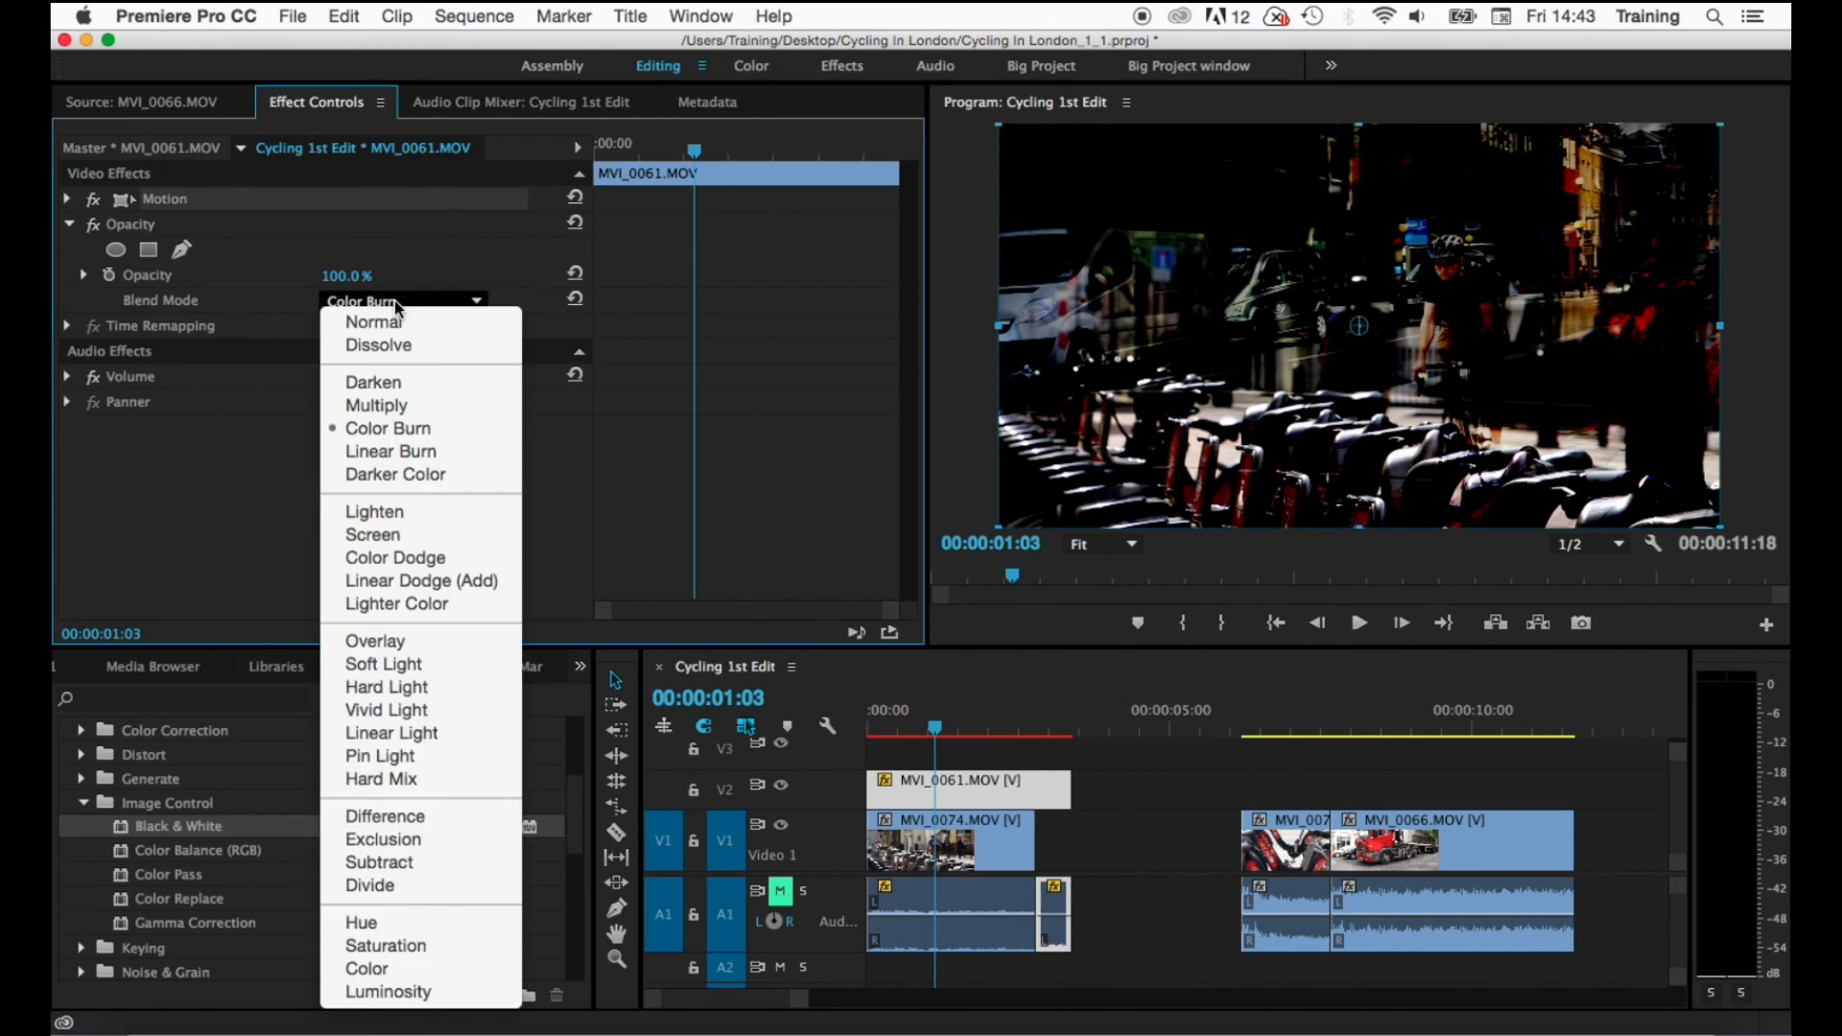
pyautogui.click(382, 408)
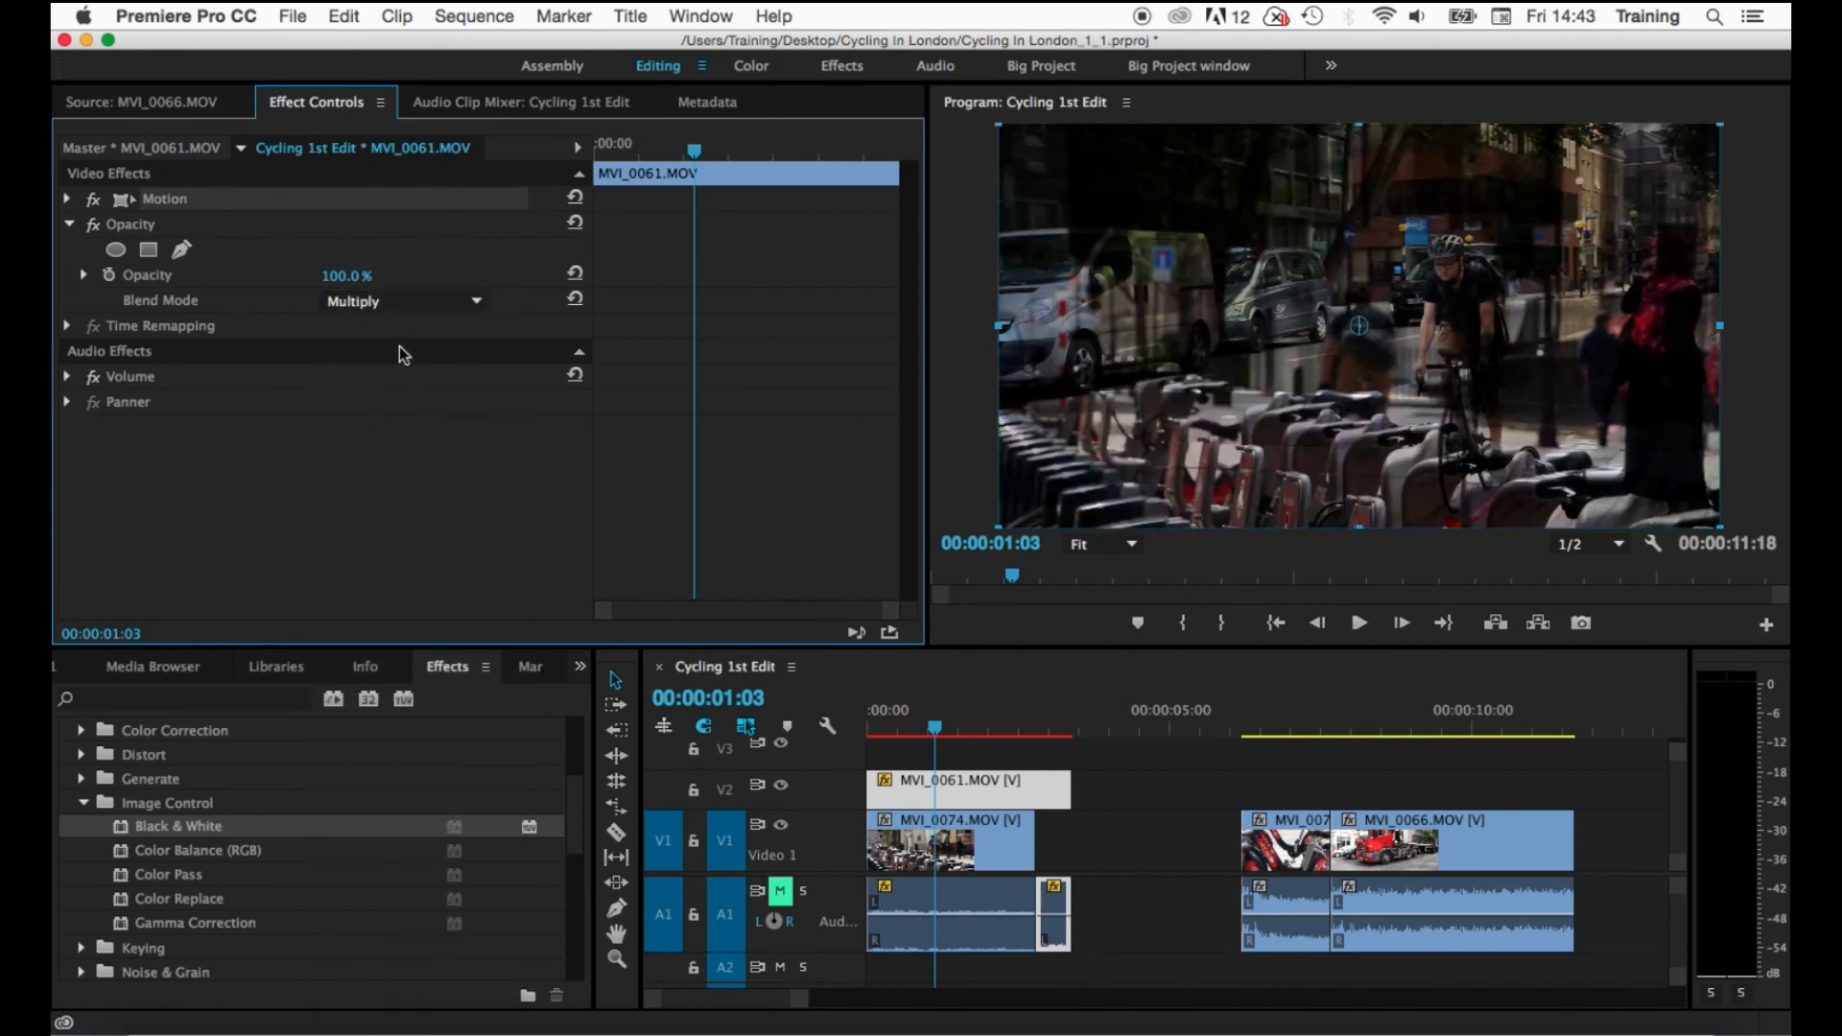
pyautogui.click(400, 309)
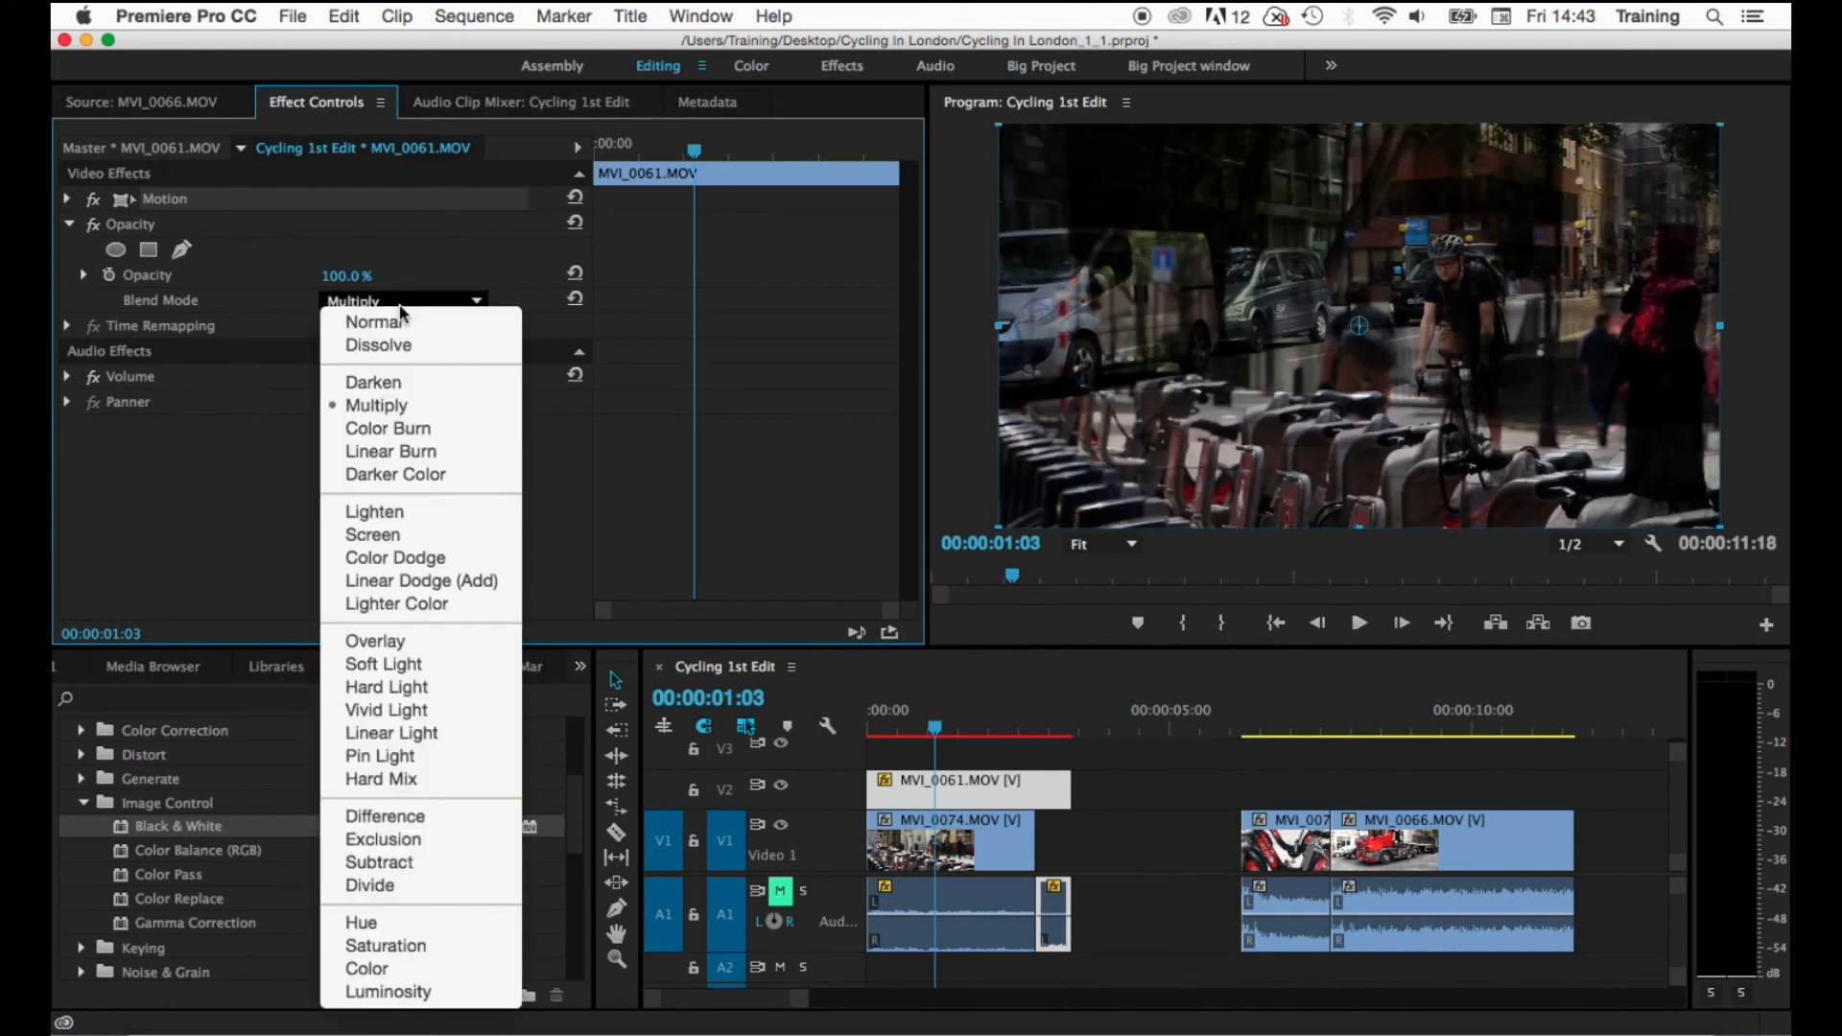
pyautogui.click(395, 451)
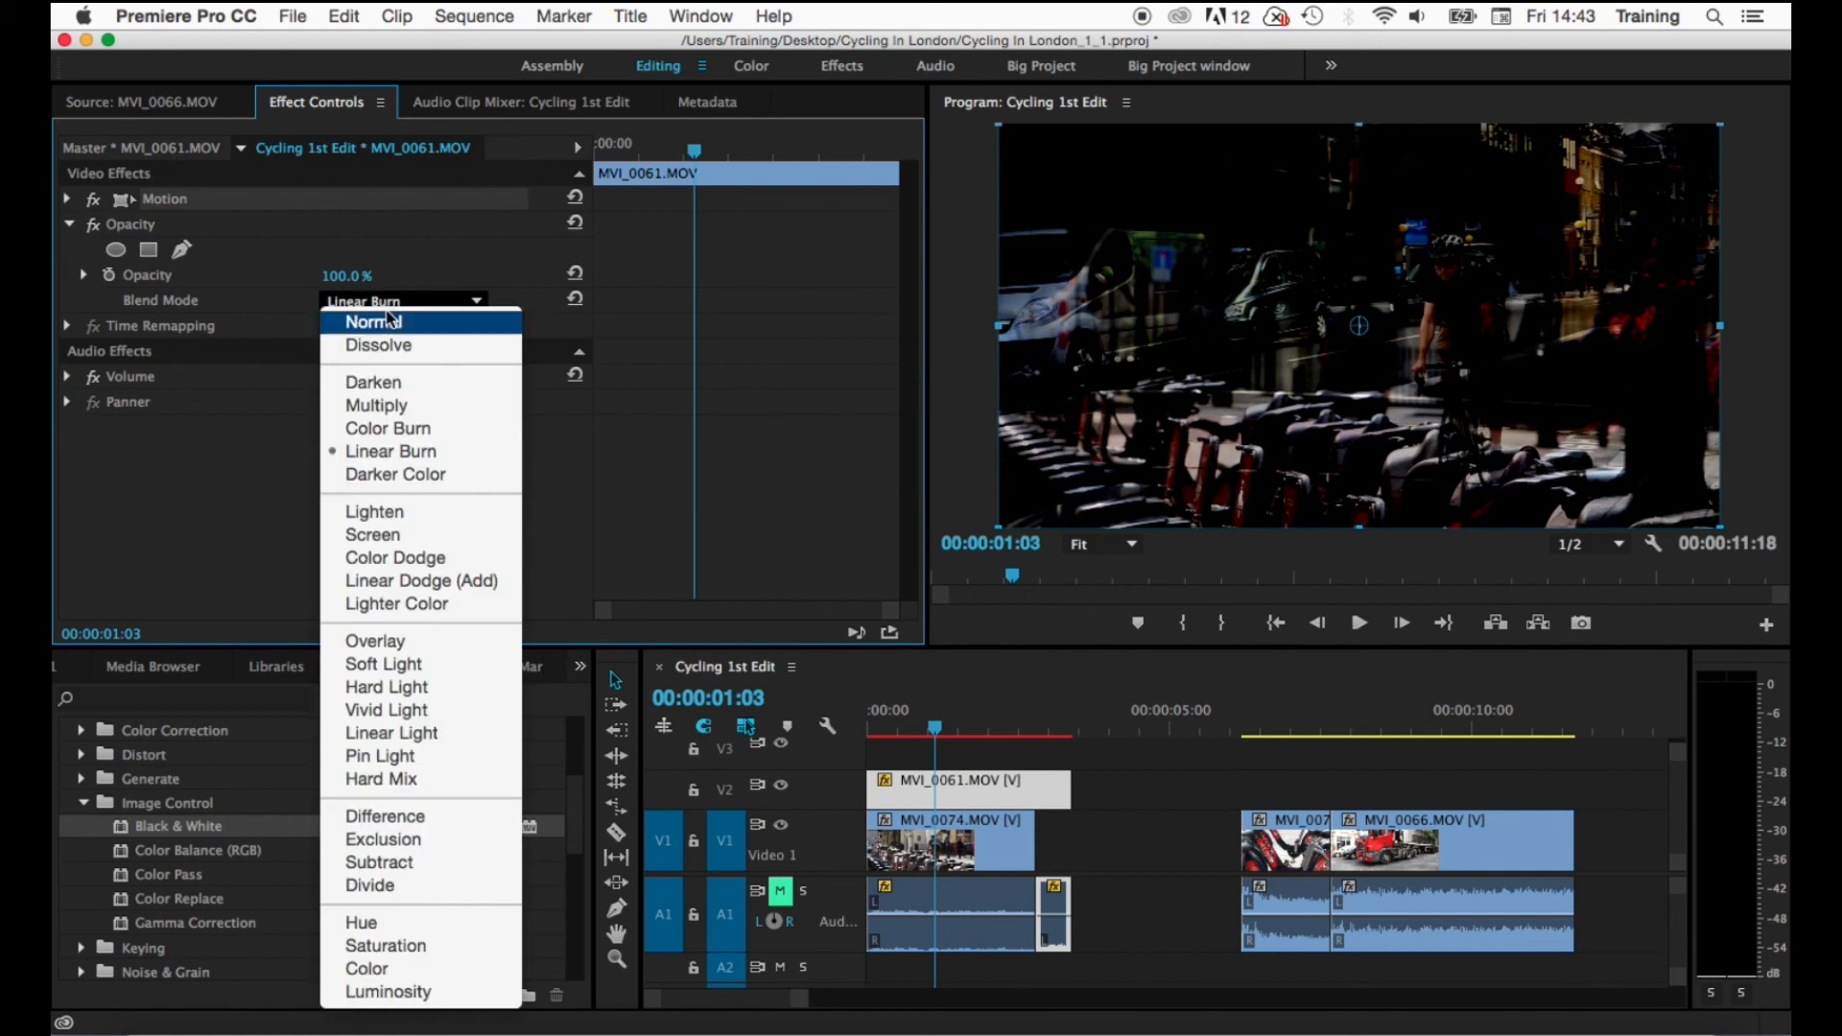
pyautogui.click(376, 534)
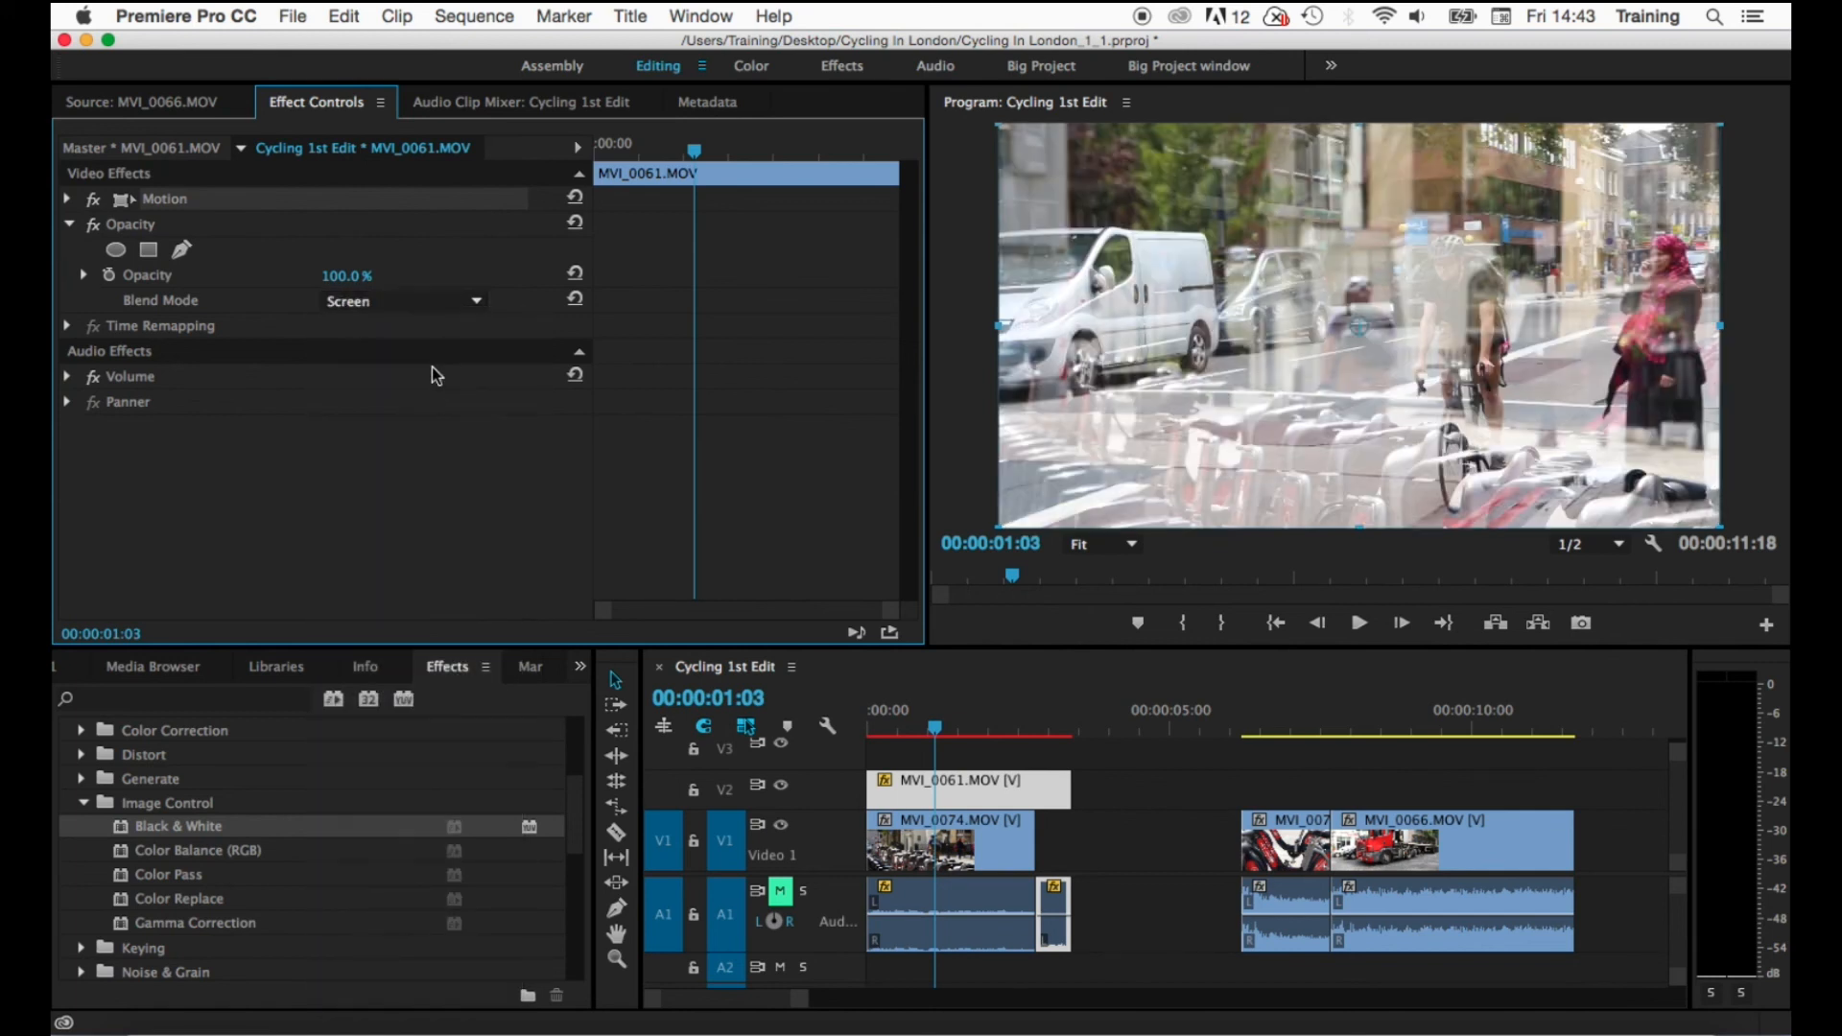
# - Try the Color Dodge, Soft Light, Difference and Hard Light blend modes on the MVI_0061.MOV clip
pyautogui.click(405, 302)
pyautogui.click(399, 554)
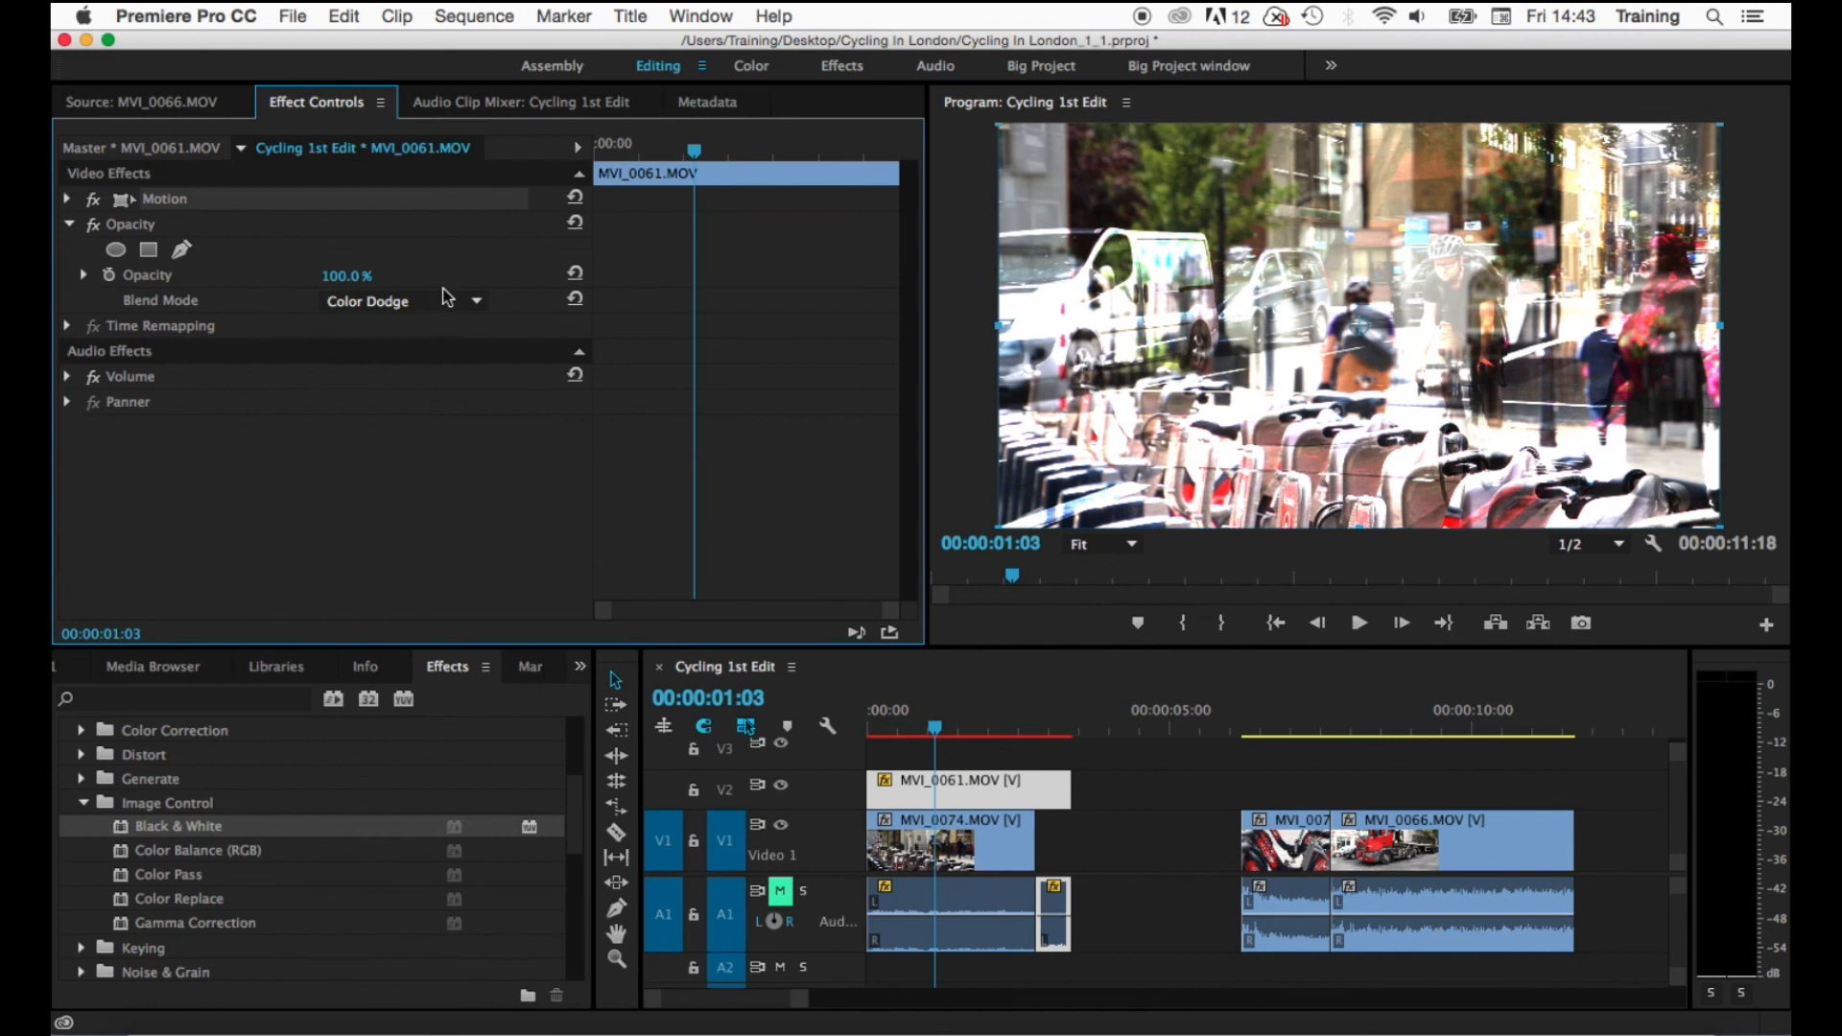
pyautogui.click(423, 302)
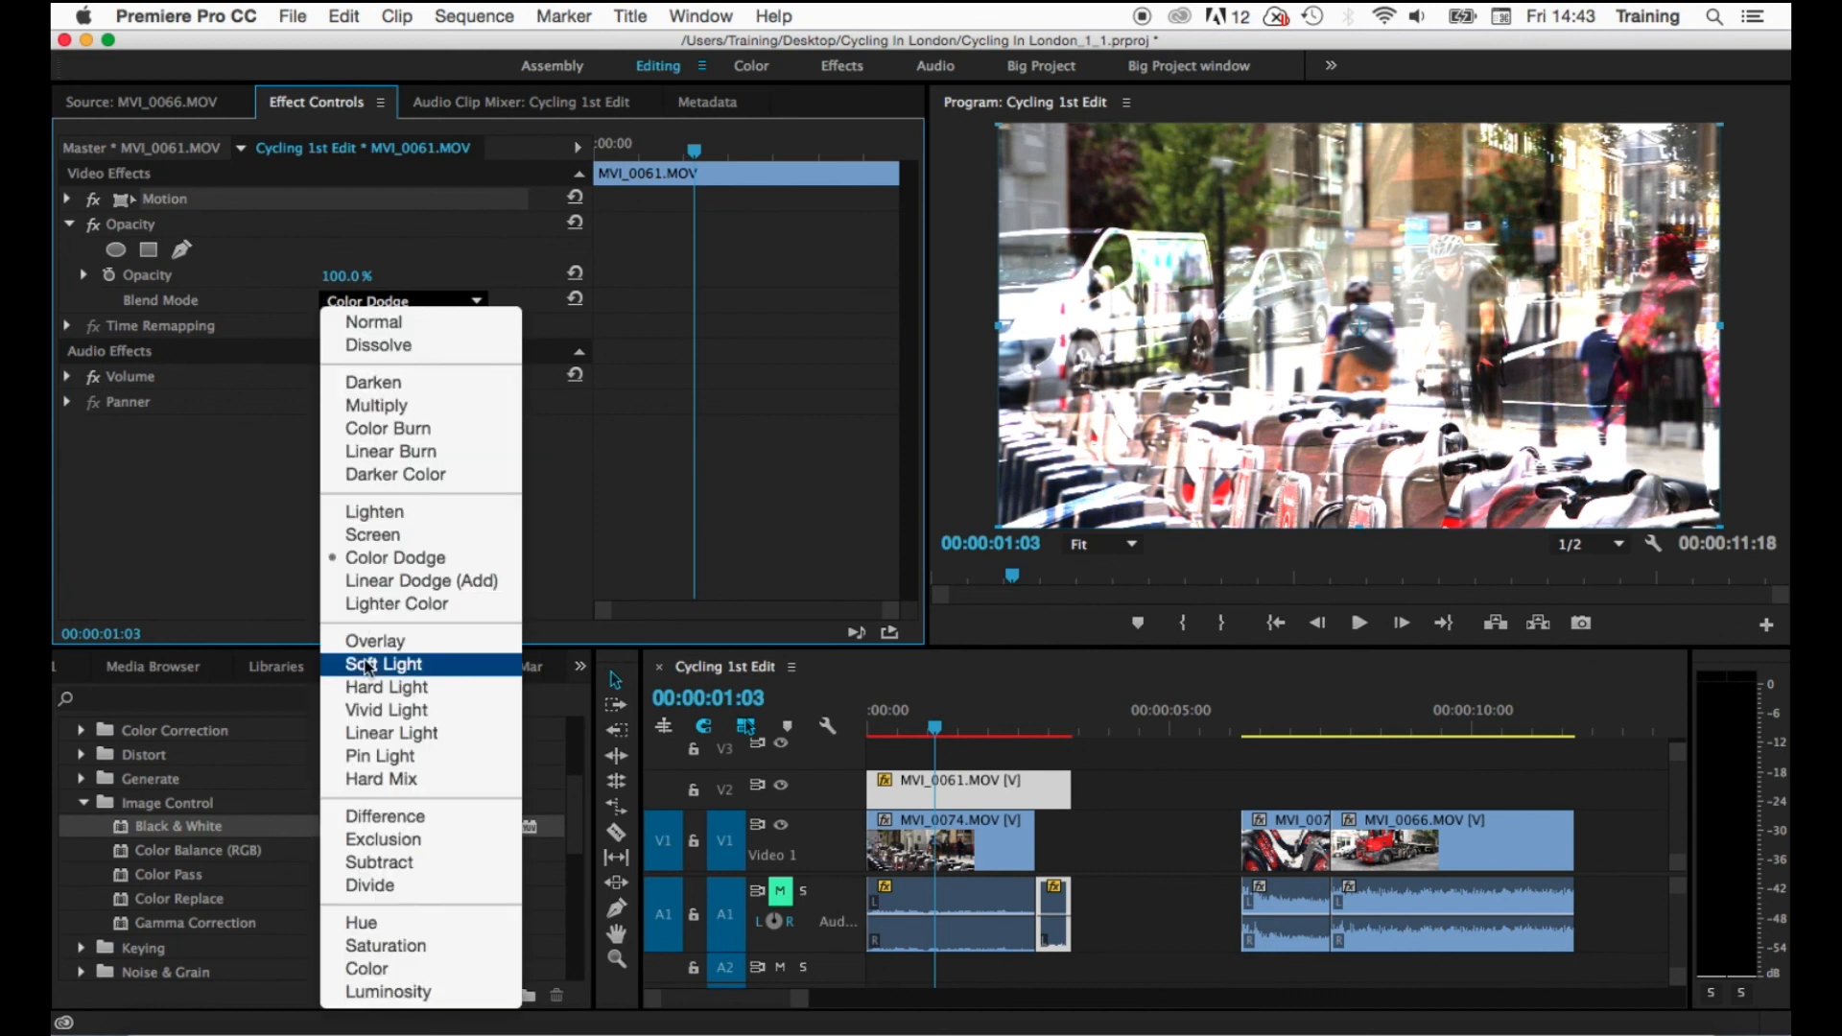
pyautogui.click(384, 664)
pyautogui.click(393, 308)
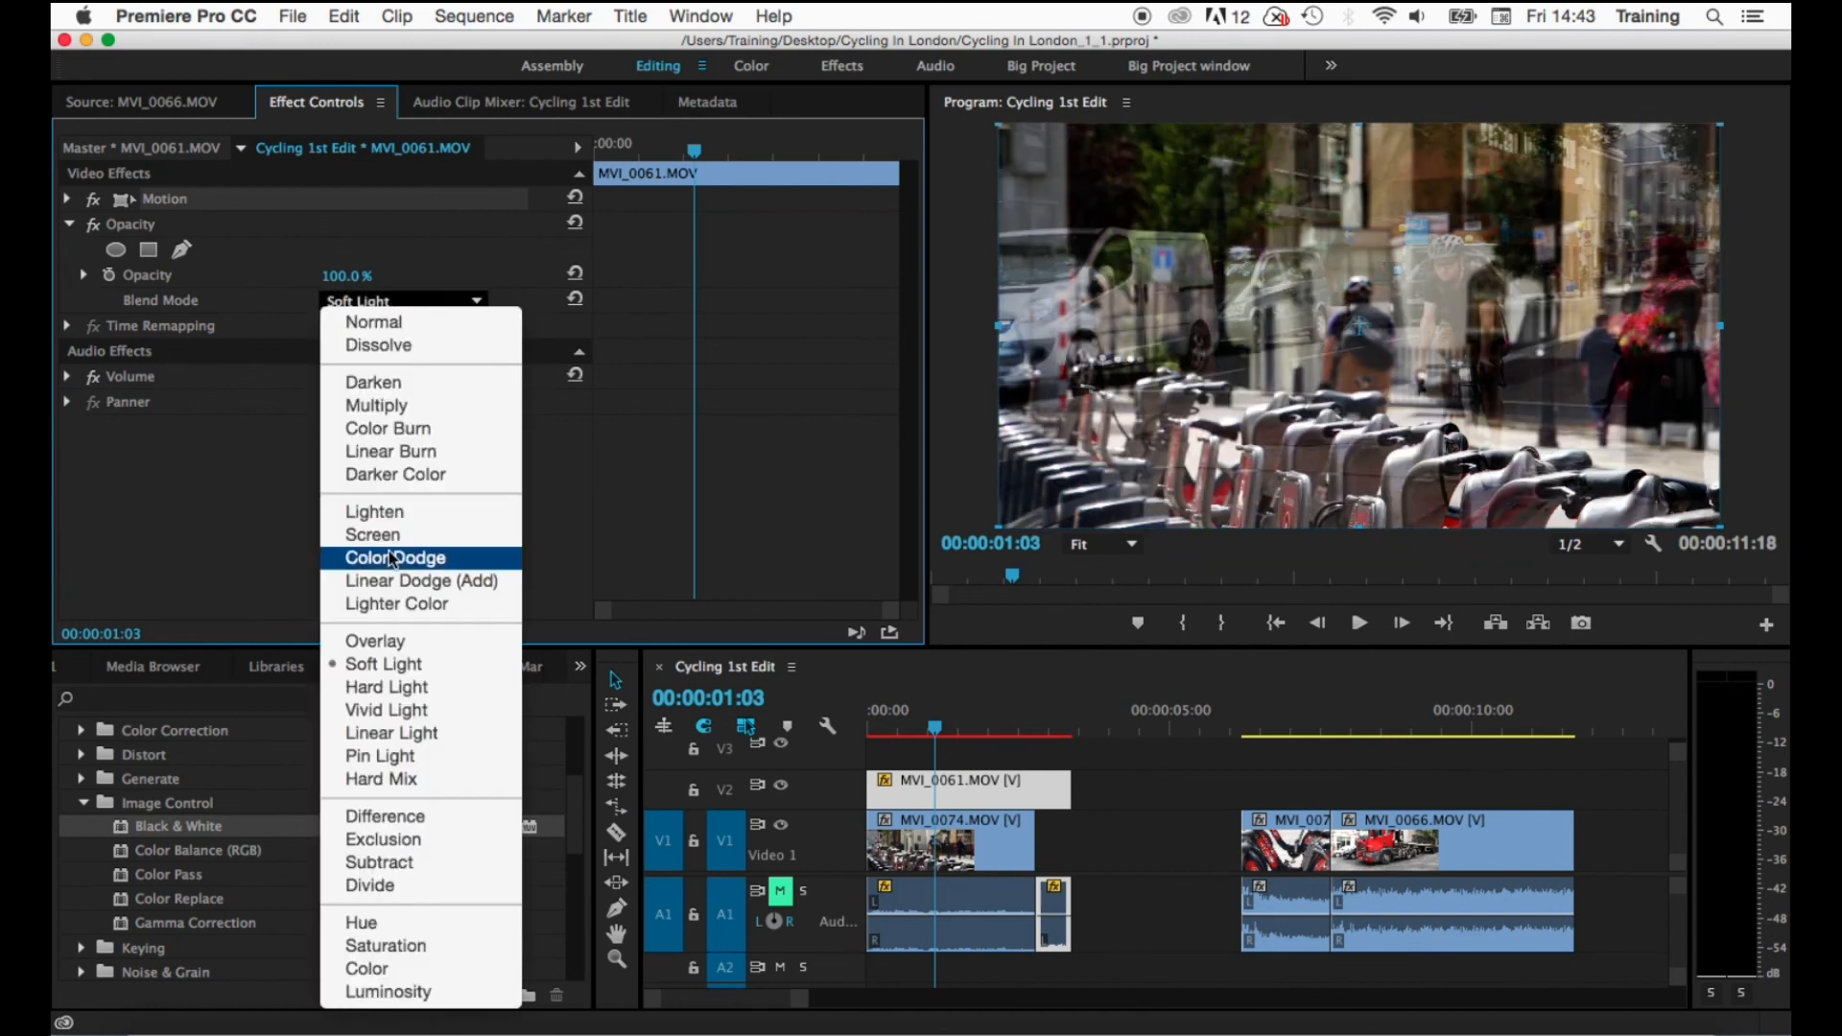
pyautogui.click(394, 817)
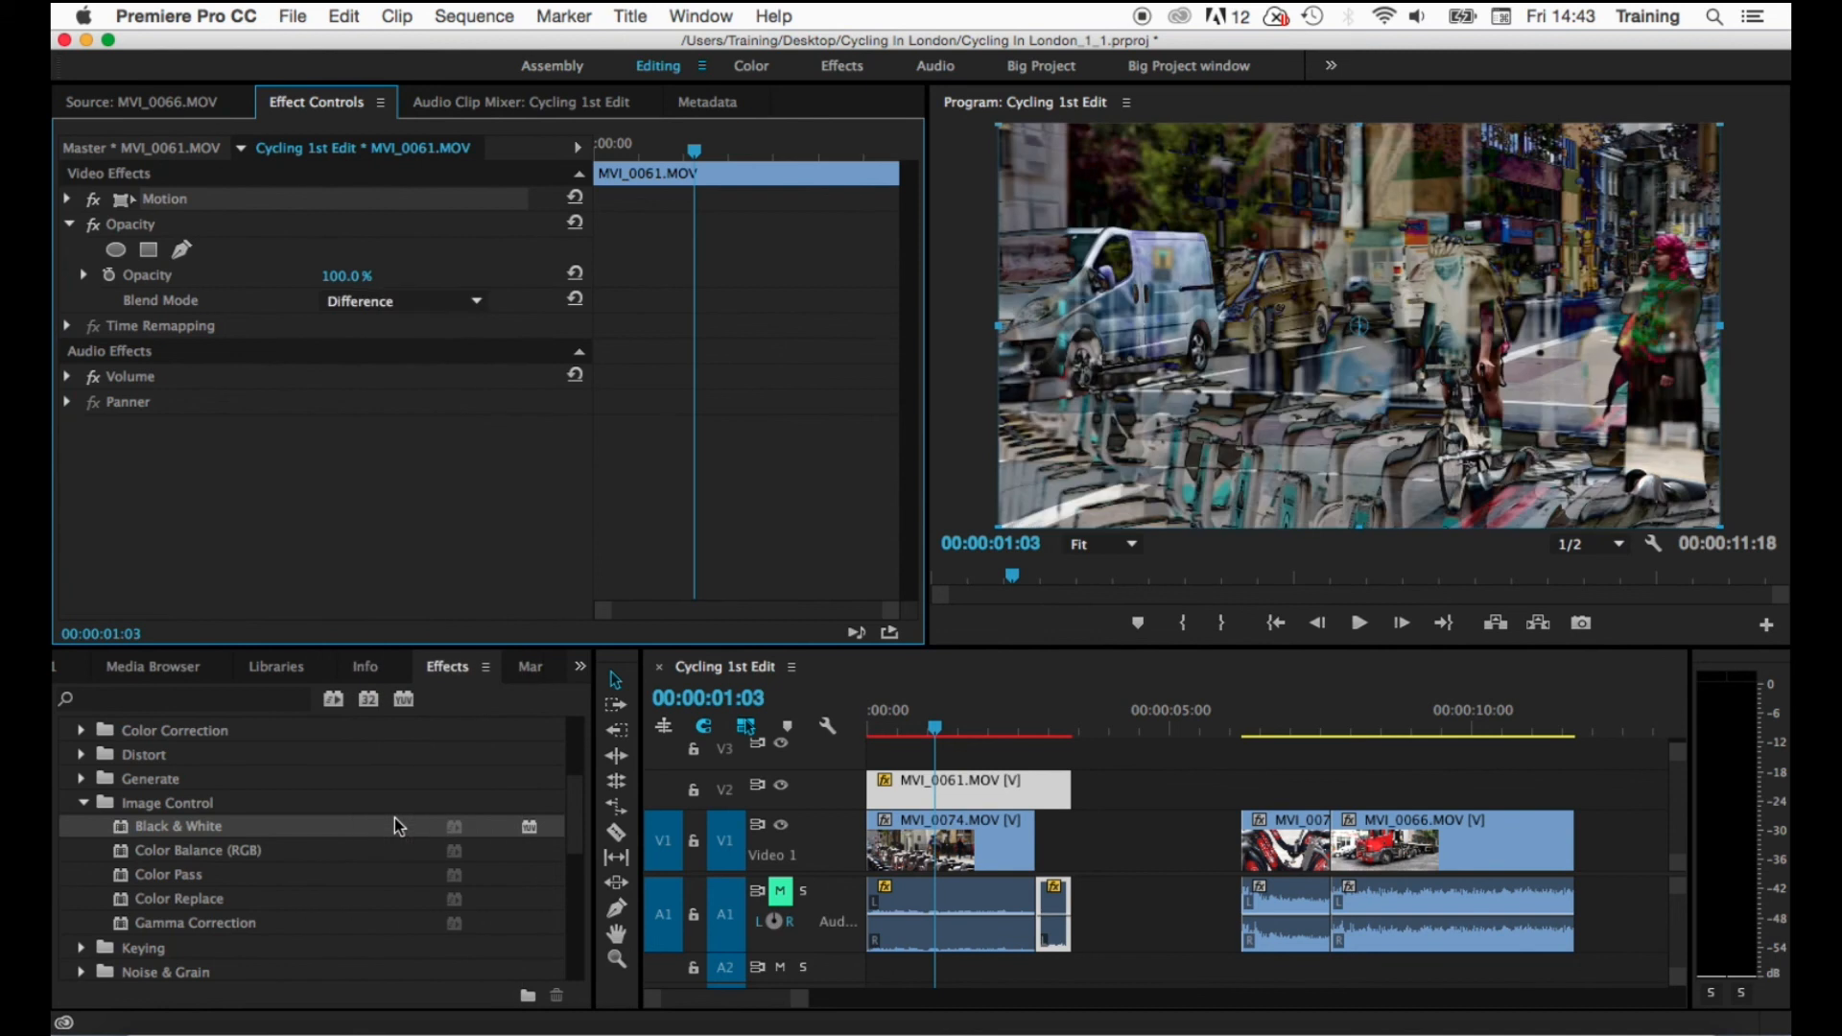
pyautogui.click(415, 307)
pyautogui.click(393, 691)
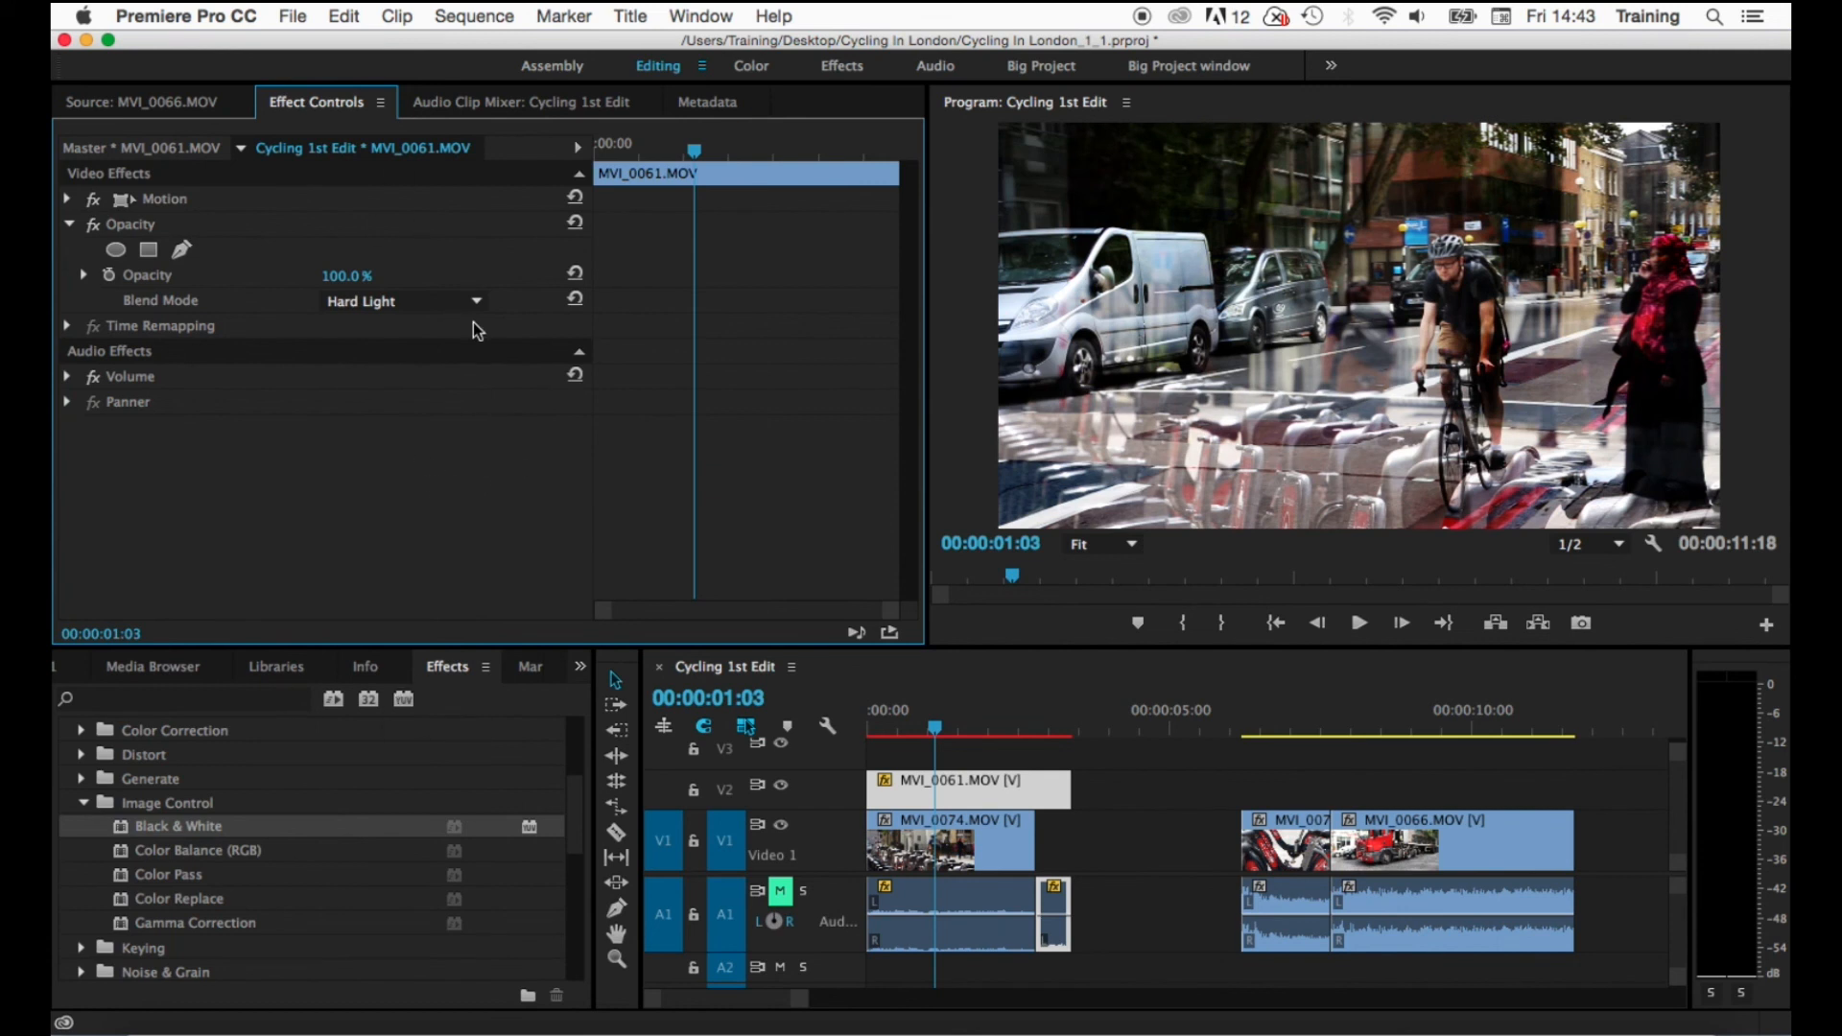
# - Try raising the MVI_0061.MOV clip's Time Remapping speed to 120%, and undo the change
pyautogui.click(70, 223)
pyautogui.click(67, 250)
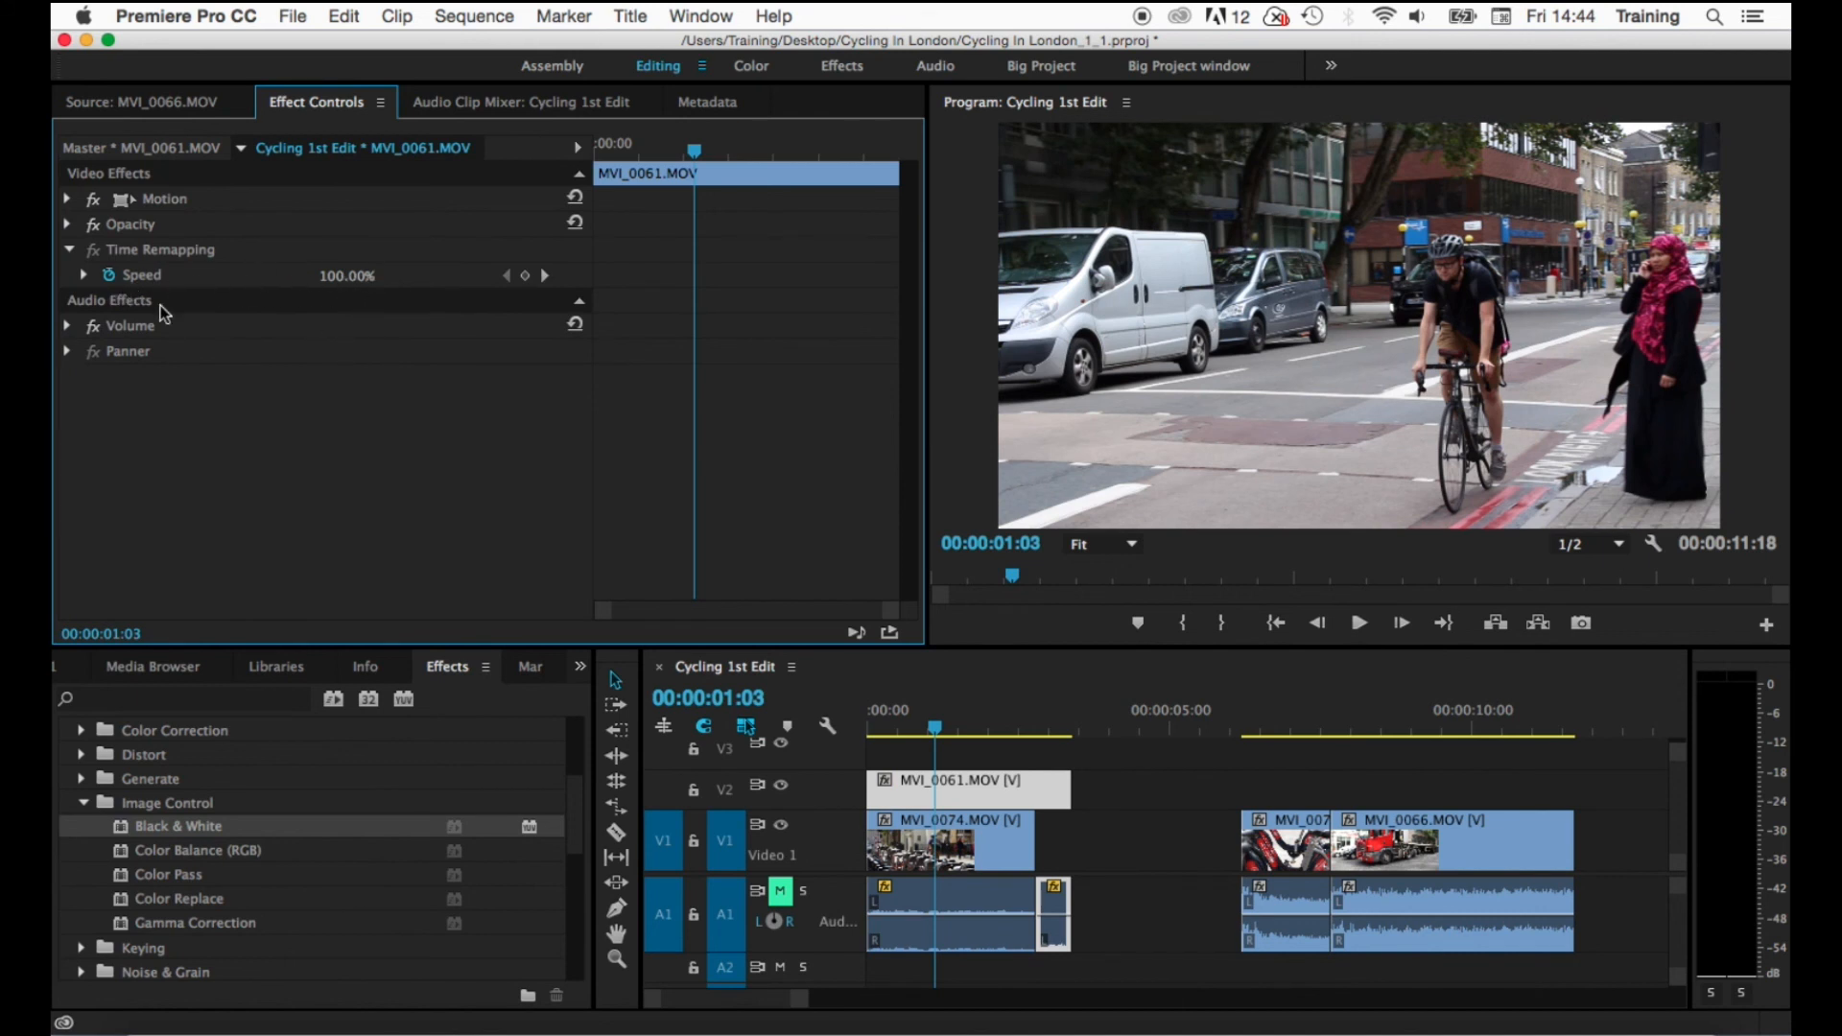
pyautogui.click(84, 275)
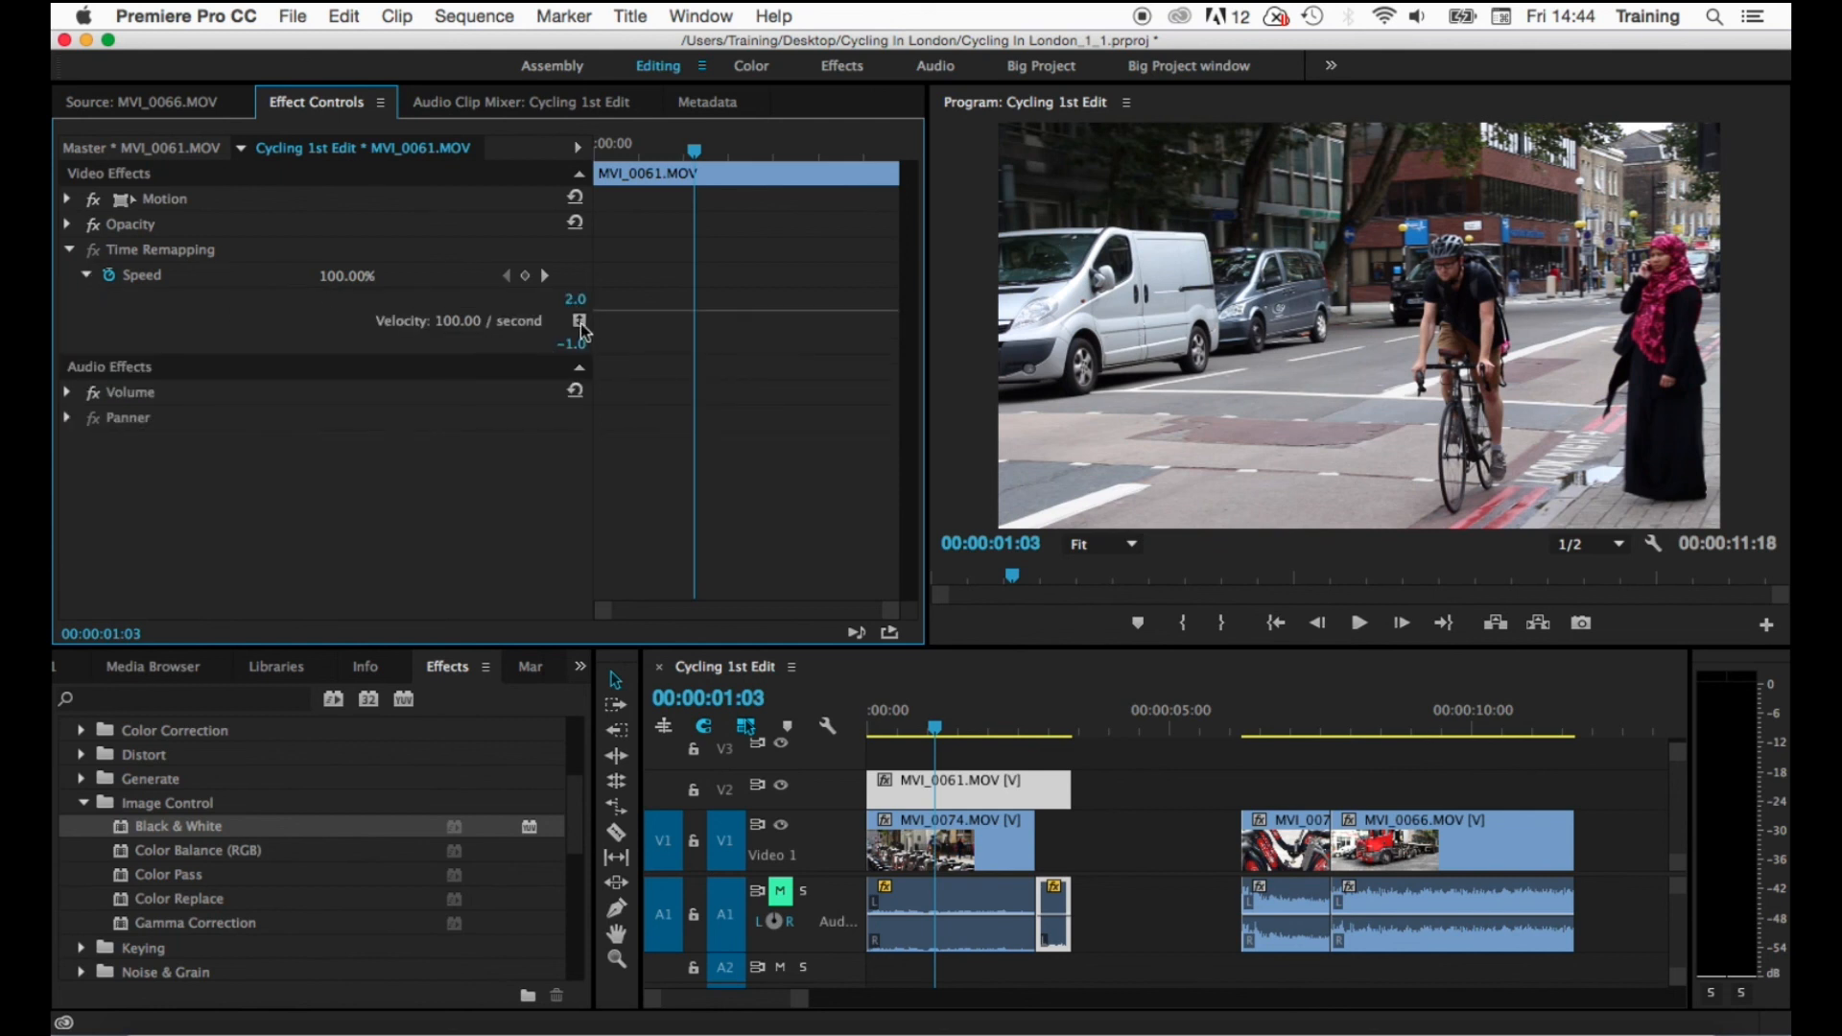
pyautogui.moveTo(629, 317); pyautogui.dragTo(641, 297)
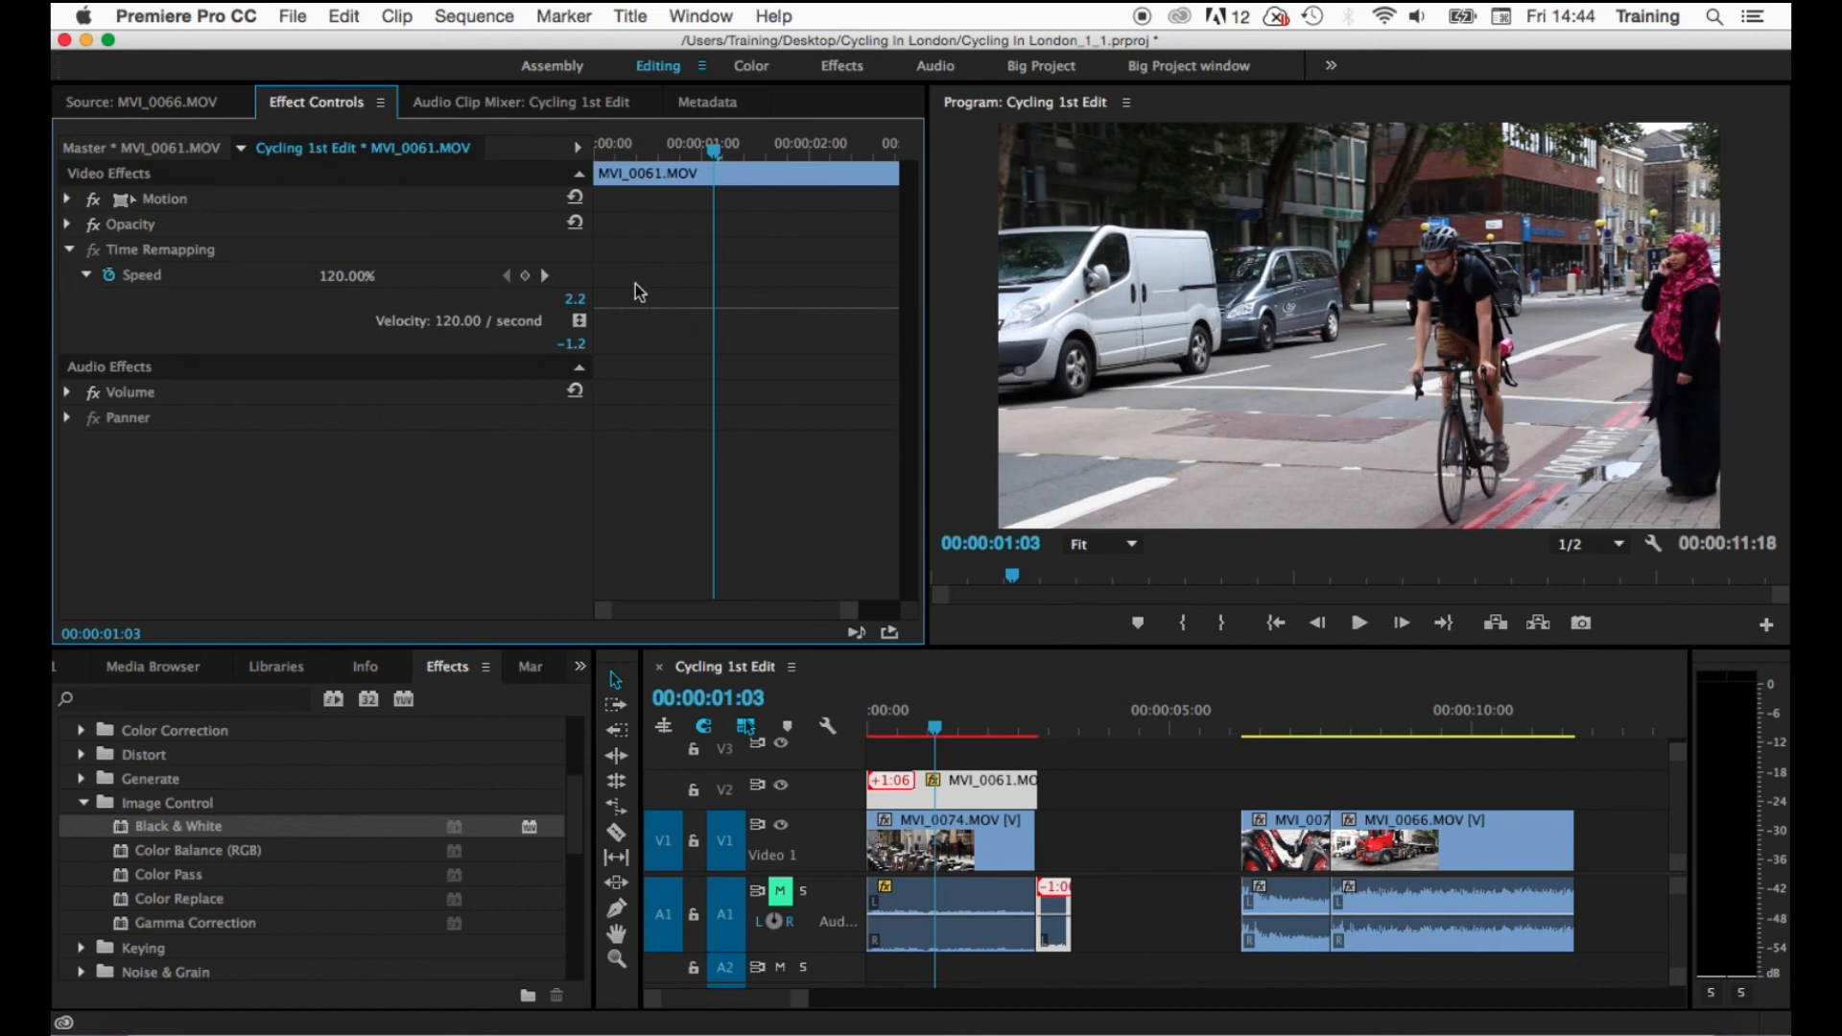
pyautogui.press('super+z')
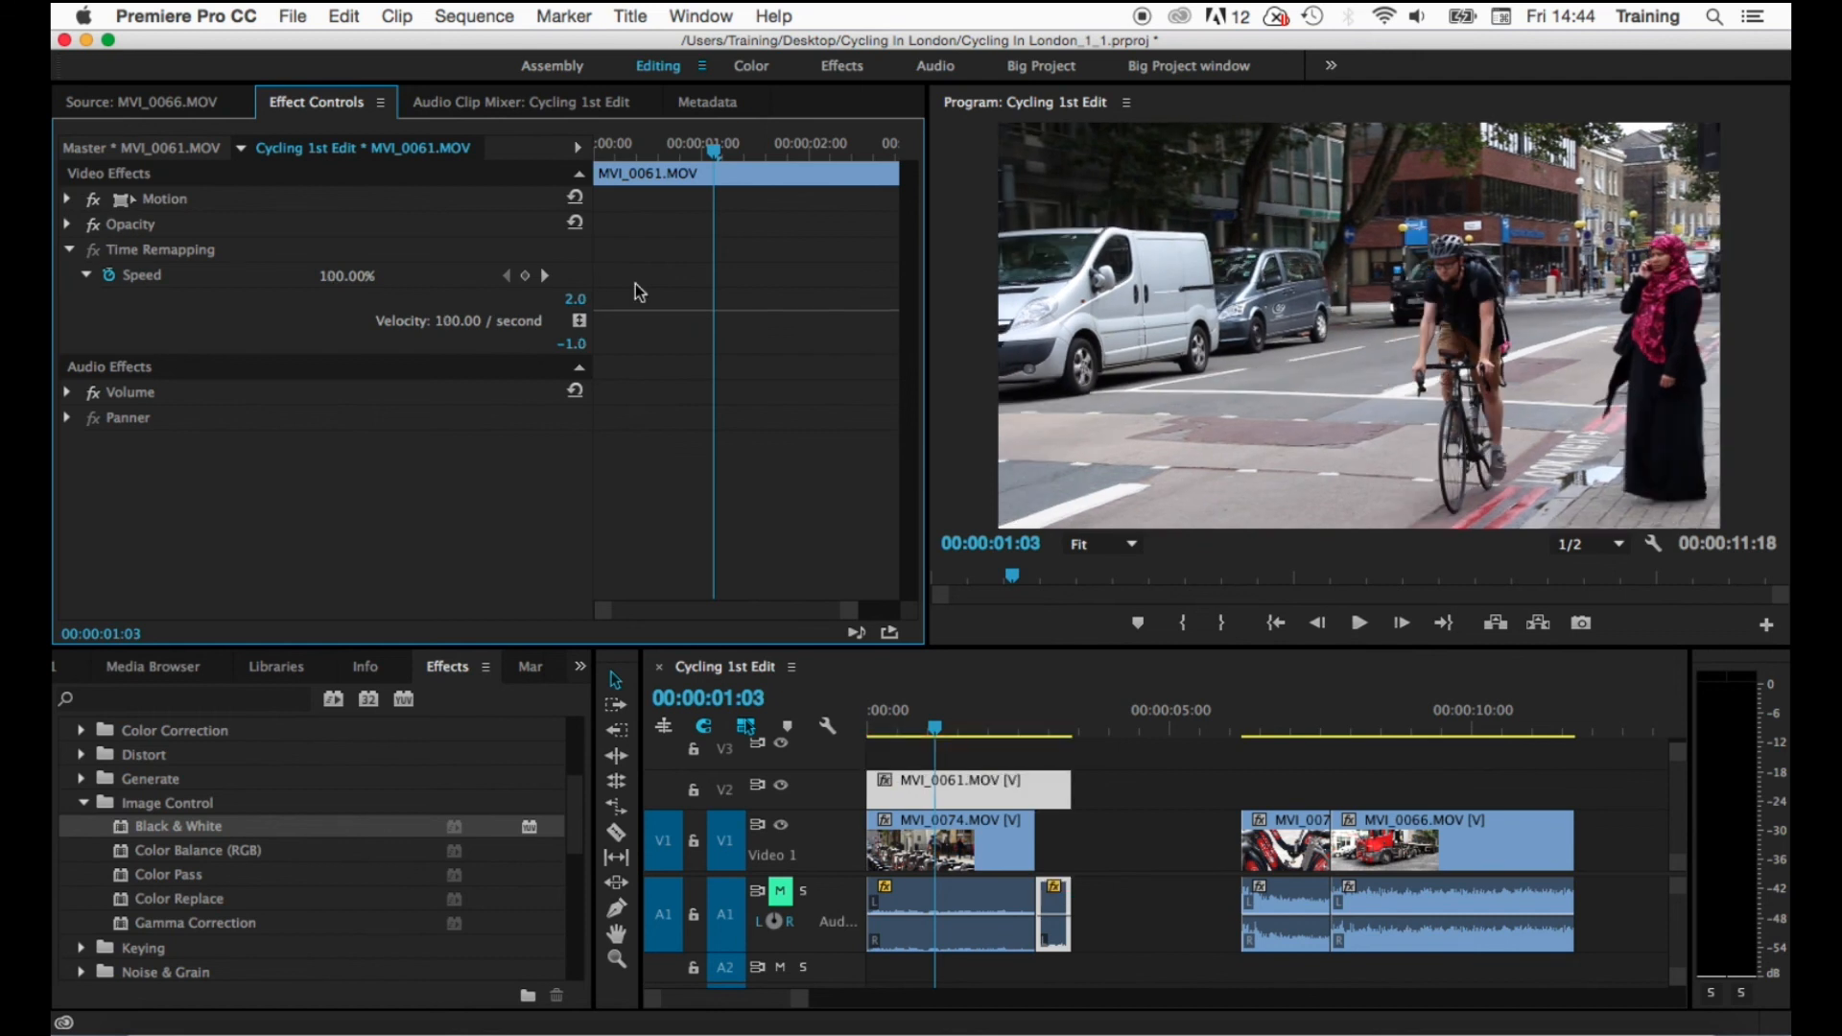